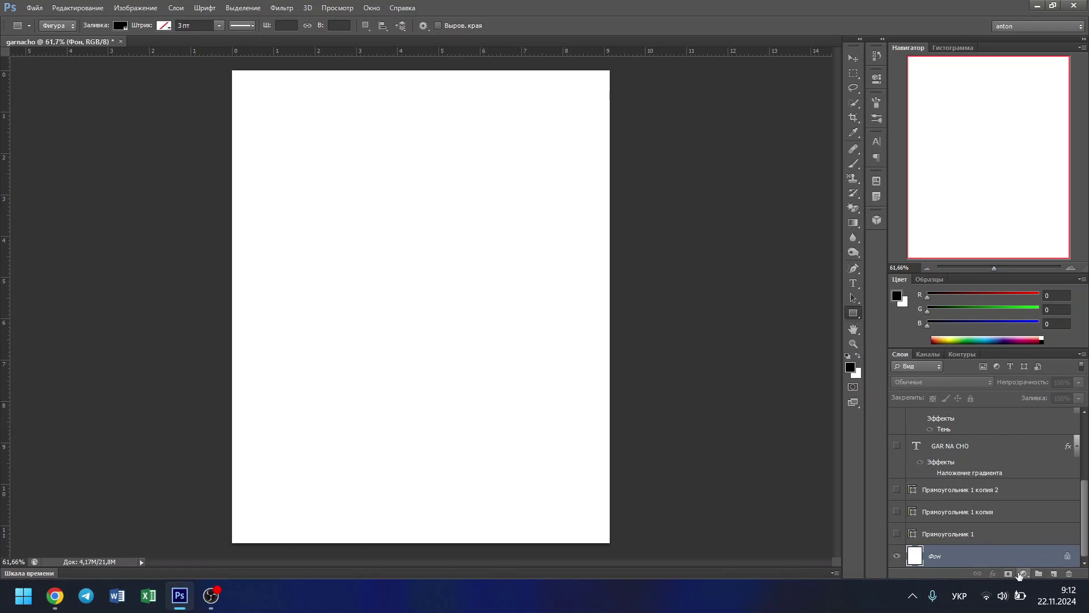
# - Open the fill and adjustment layer list at the bottom of the Layers panel
pyautogui.click(1037, 567)
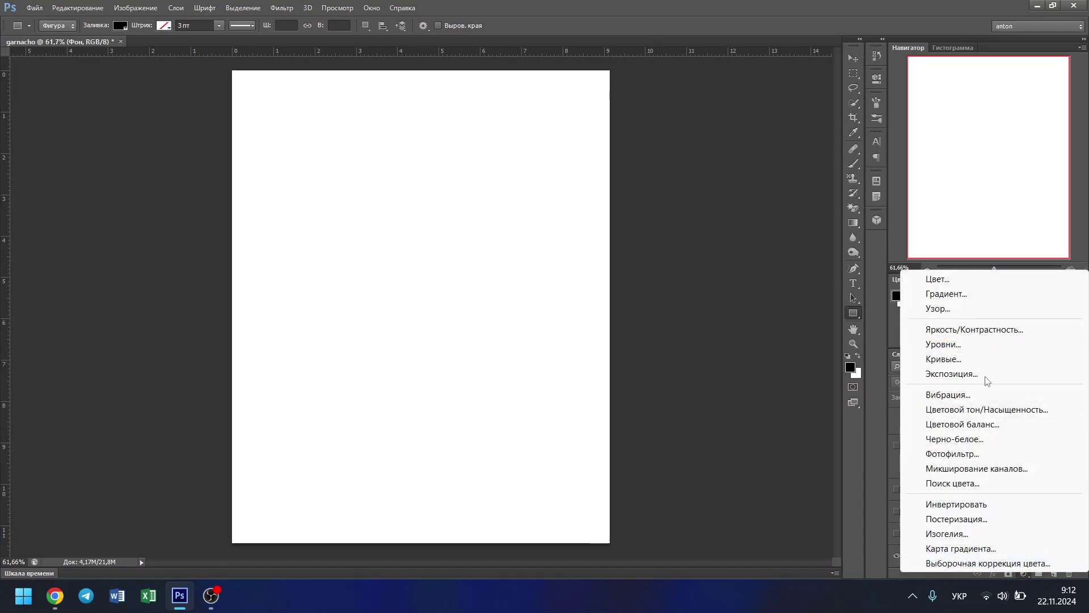
# - Add a gradient fill layer and set its first stop to crimson b30d2c
pyautogui.click(946, 294)
pyautogui.click(655, 152)
pyautogui.click(650, 223)
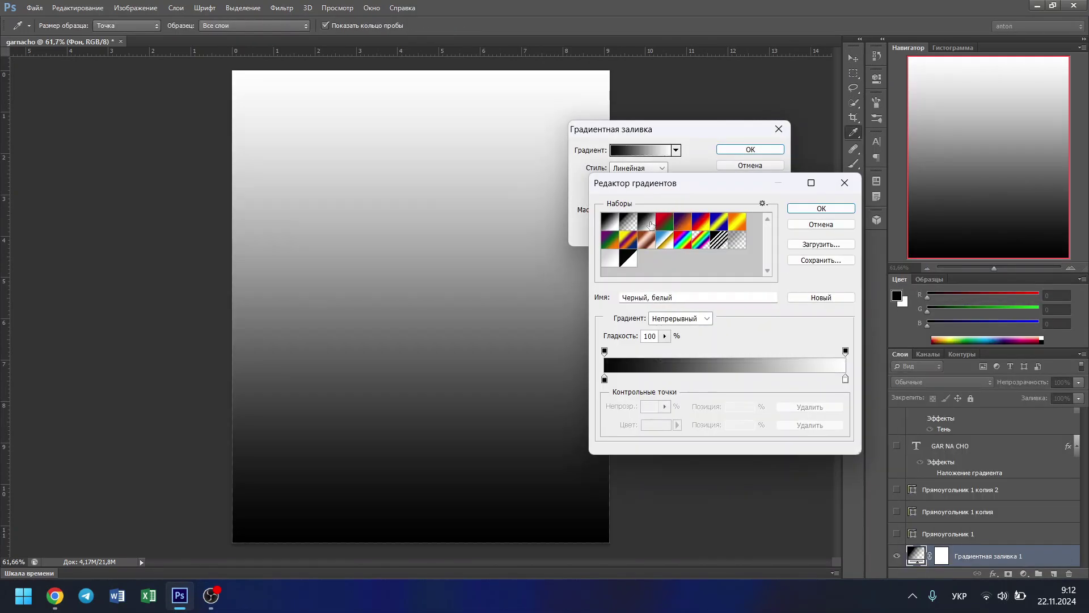
pyautogui.doubleClick(605, 380)
pyautogui.click(992, 511)
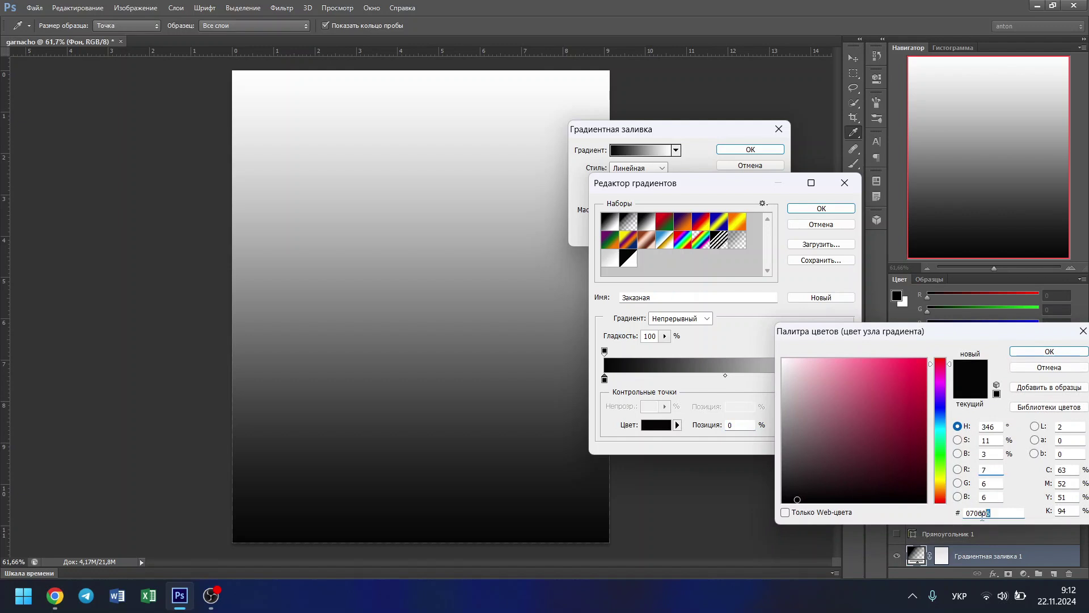
pyautogui.write('b')
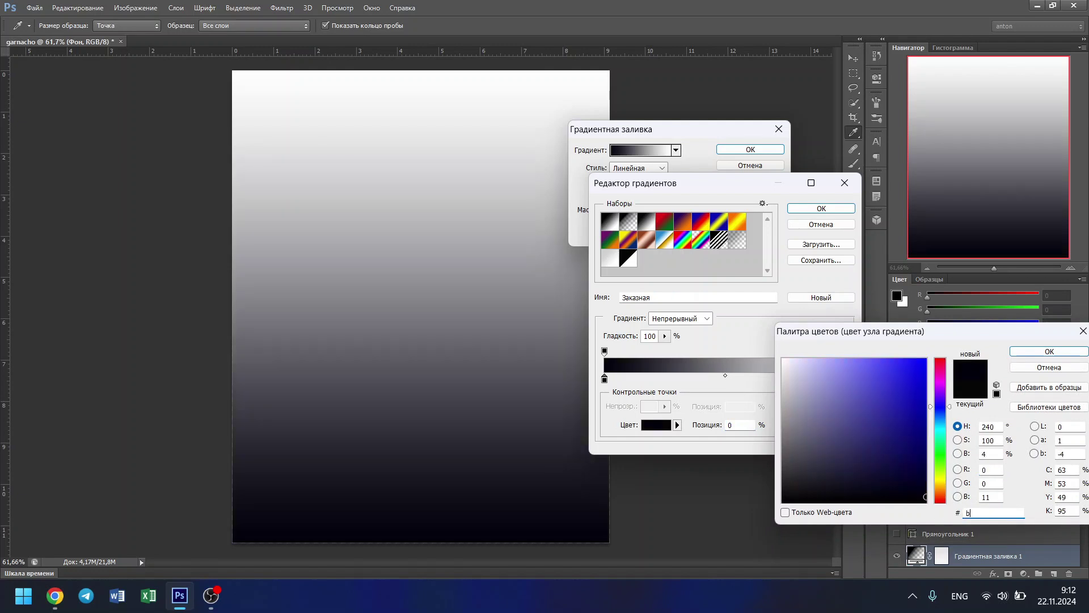
pyautogui.write('30')
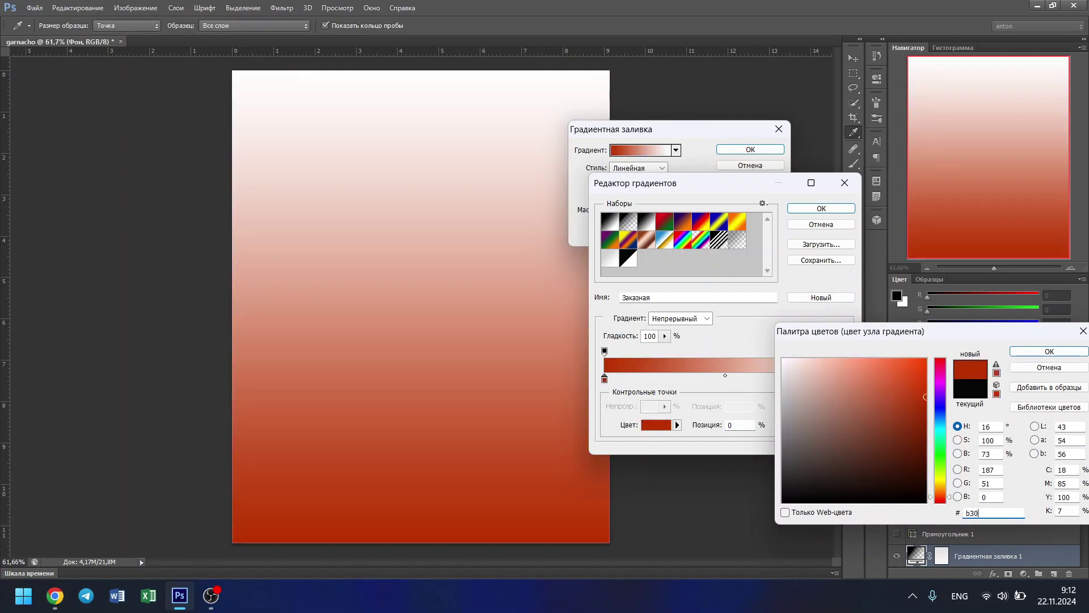
pyautogui.write('d2c')
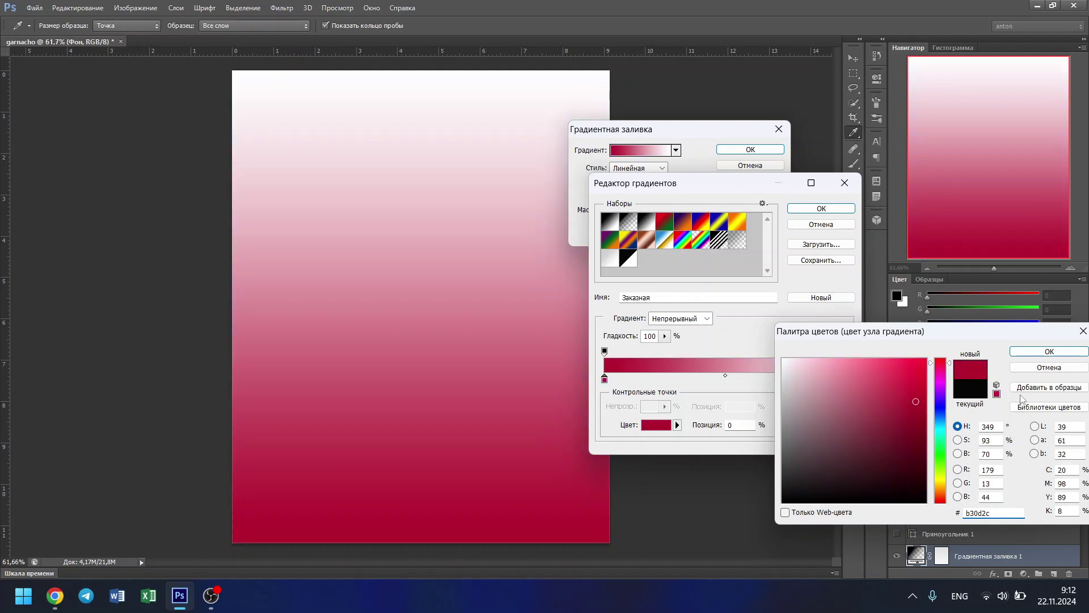
pyautogui.click(1049, 352)
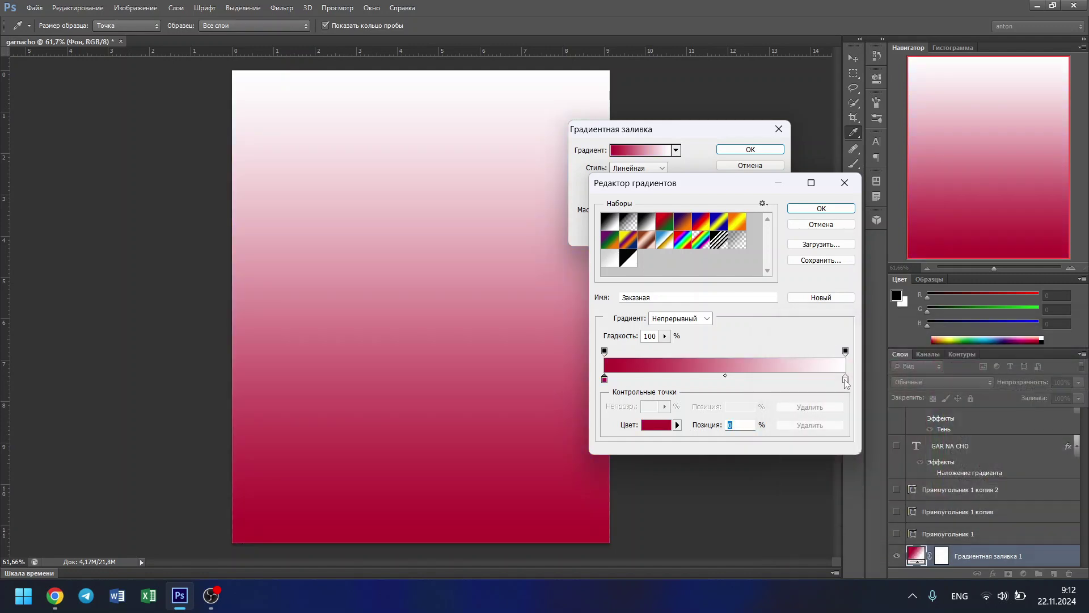
# - Set the end stop to dark red 600003, move the crimson stop to about 82%, and confirm
pyautogui.doubleClick(846, 379)
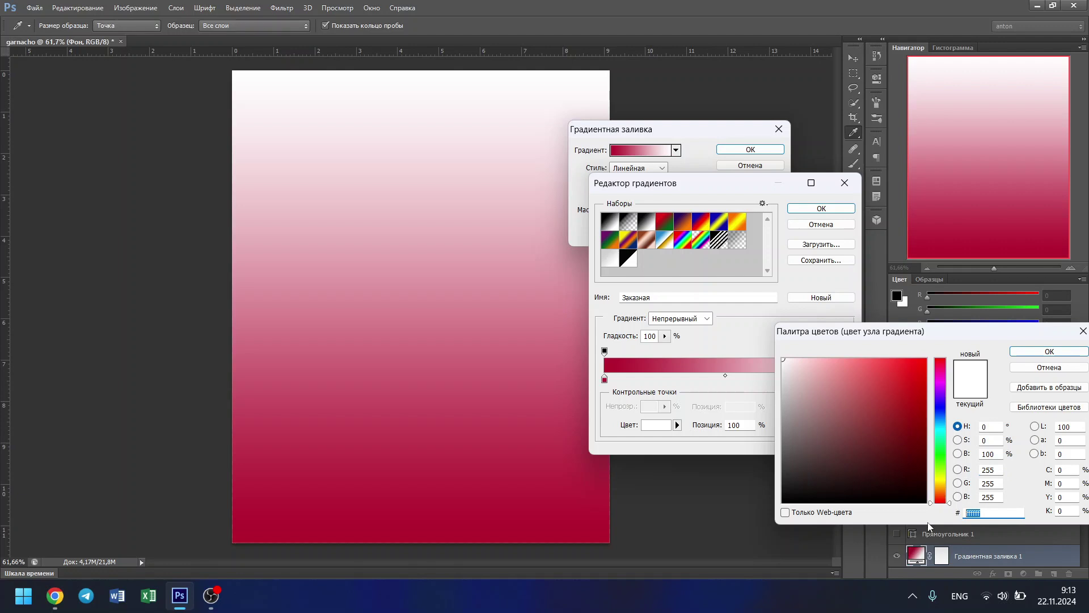
pyautogui.write('60000')
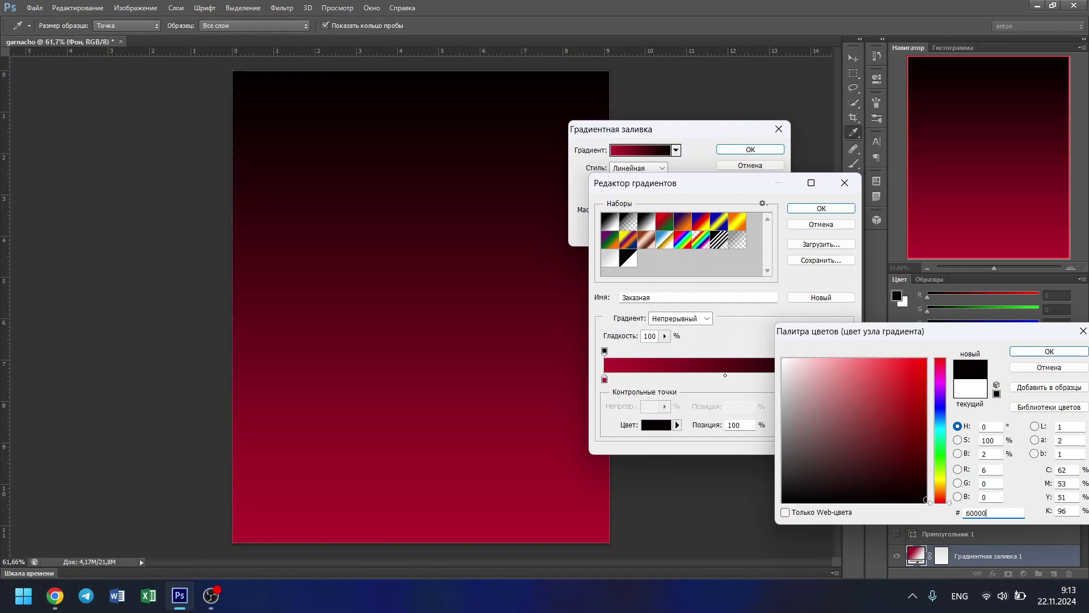
pyautogui.write('3')
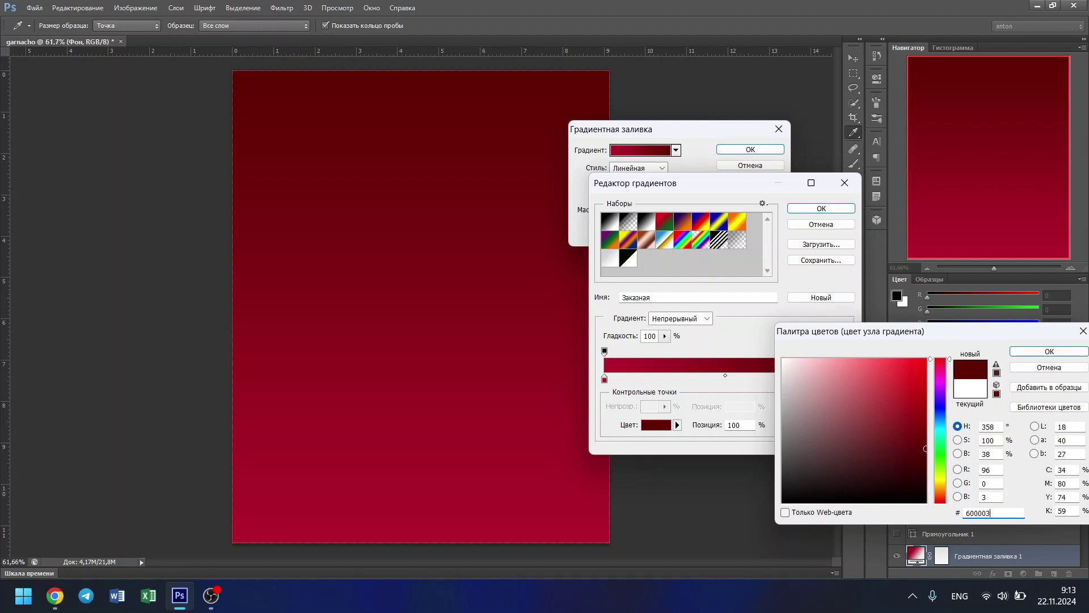
pyautogui.doubleClick(973, 514)
pyautogui.click(998, 513)
pyautogui.click(1036, 352)
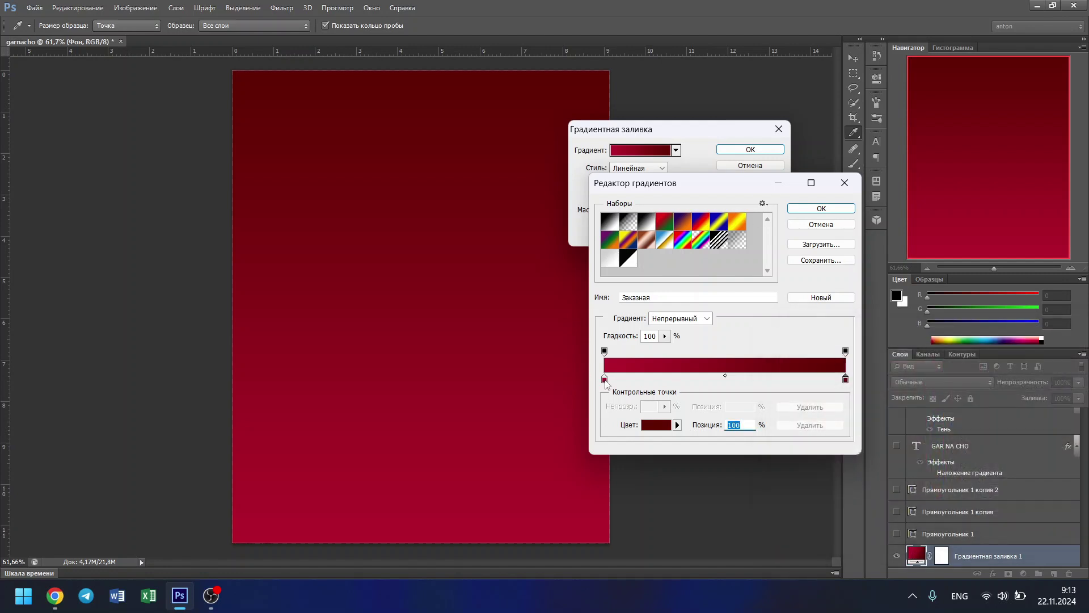
pyautogui.moveTo(605, 380)
pyautogui.mouseDown()
pyautogui.moveTo(810, 384)
pyautogui.moveTo(584, 381)
pyautogui.mouseUp()
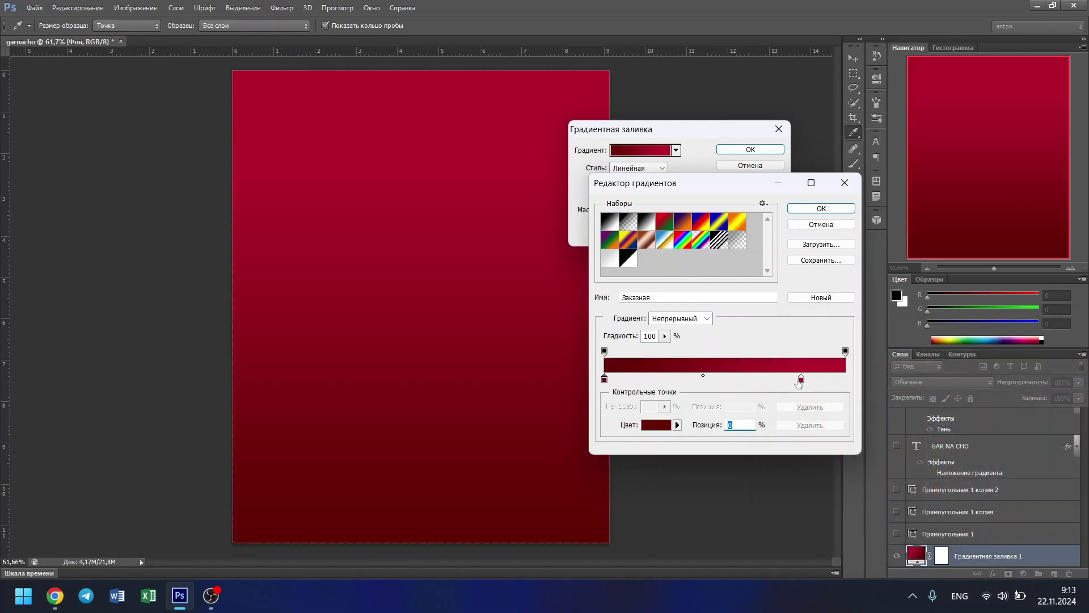
pyautogui.click(802, 379)
pyautogui.click(821, 208)
pyautogui.click(751, 150)
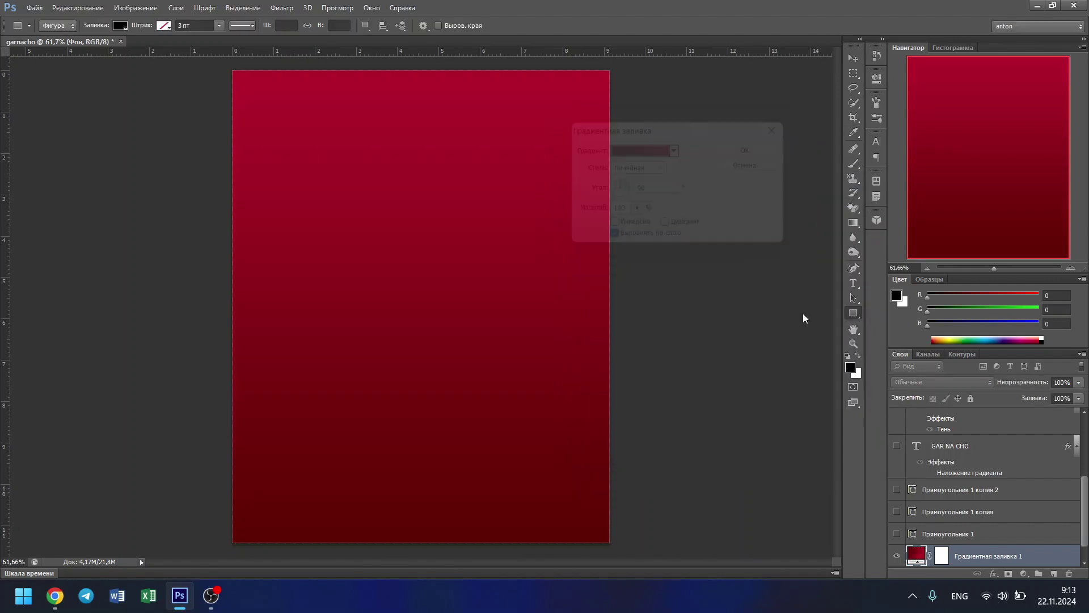
# - Show and select the player photo layer Слой 1 with the Move tool active
pyautogui.scroll(1, 995, 499)
pyautogui.scroll(2, 995, 518)
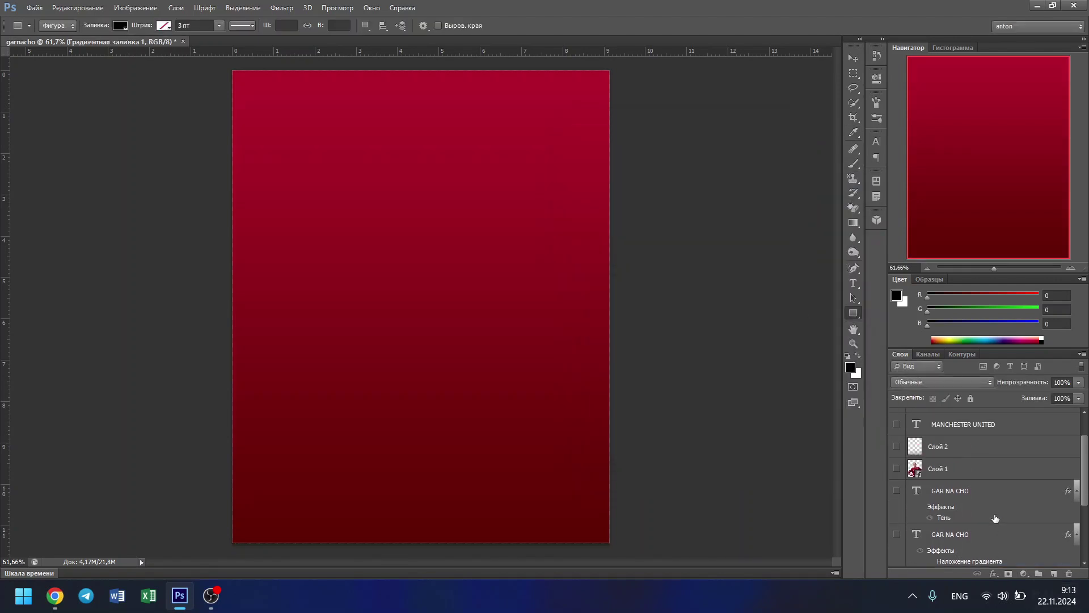
pyautogui.click(929, 469)
pyautogui.click(897, 469)
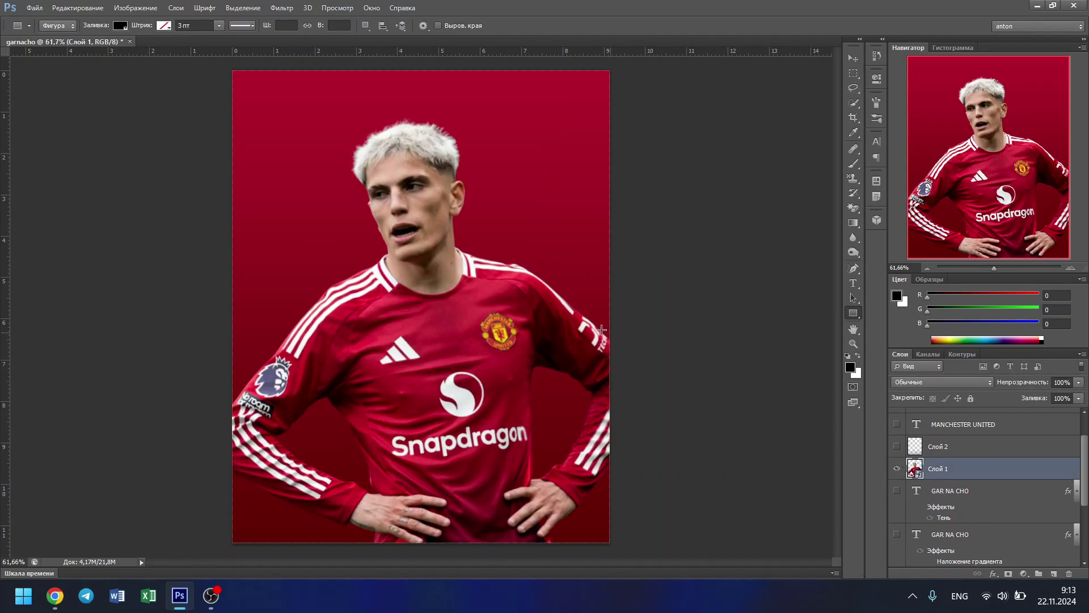
pyautogui.click(854, 58)
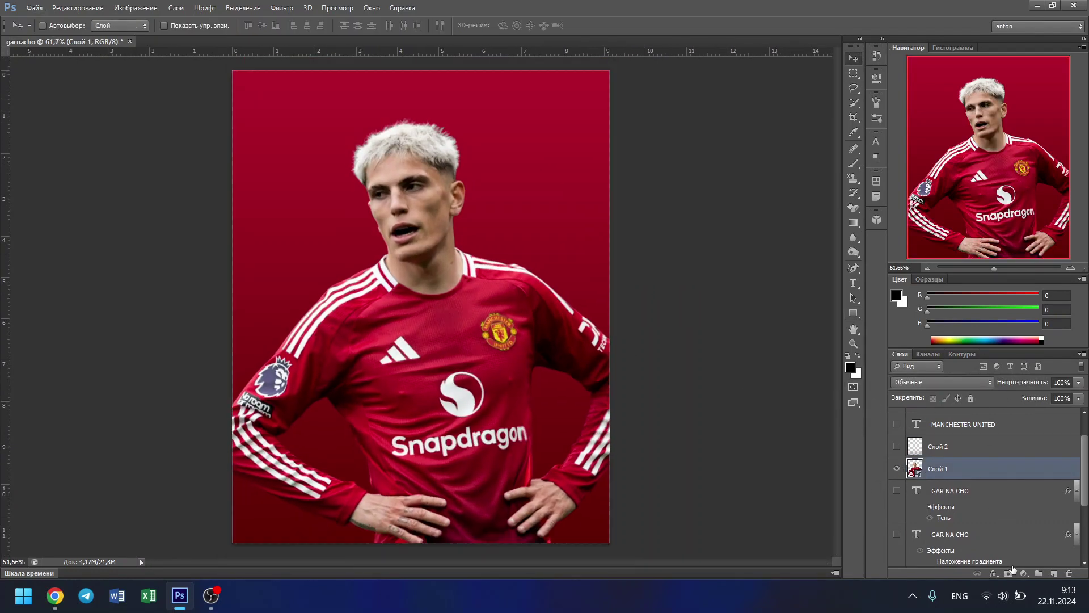
pyautogui.click(1023, 574)
# - Add a brightening Curves layer clipped to the player photo, with its mask inverted to black
pyautogui.click(915, 357)
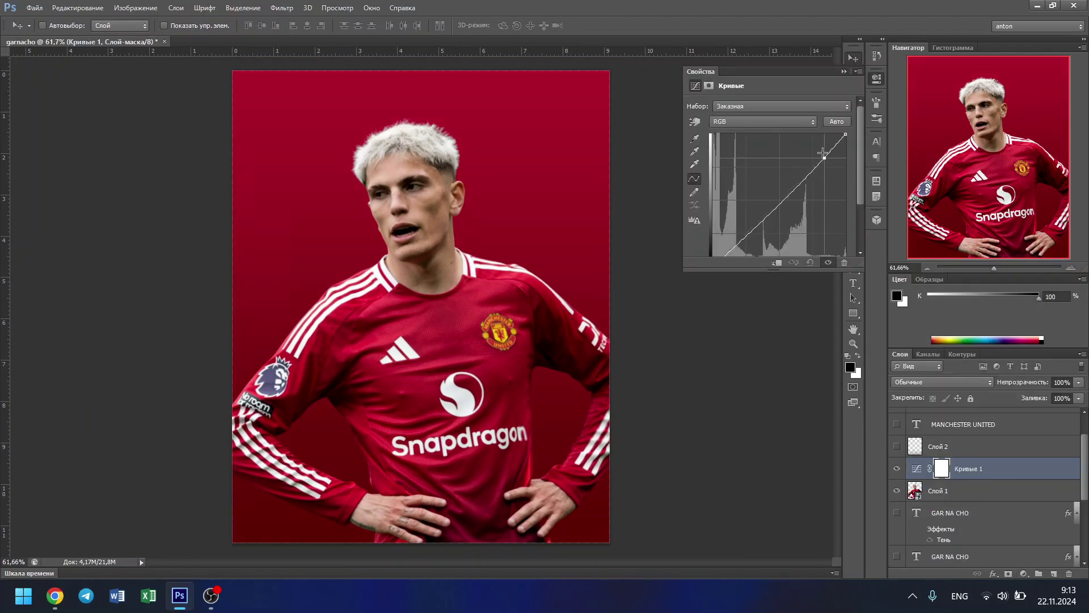
pyautogui.moveTo(823, 153); pyautogui.dragTo(813, 138)
pyautogui.click(777, 262)
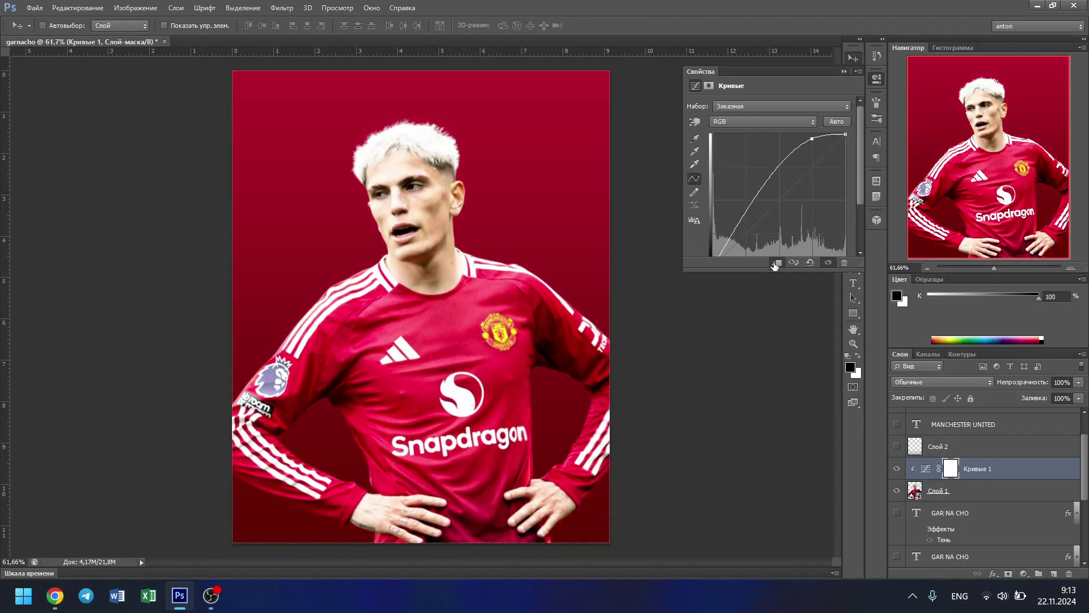
pyautogui.hotkey('ctrl', 'i')
pyautogui.click(844, 71)
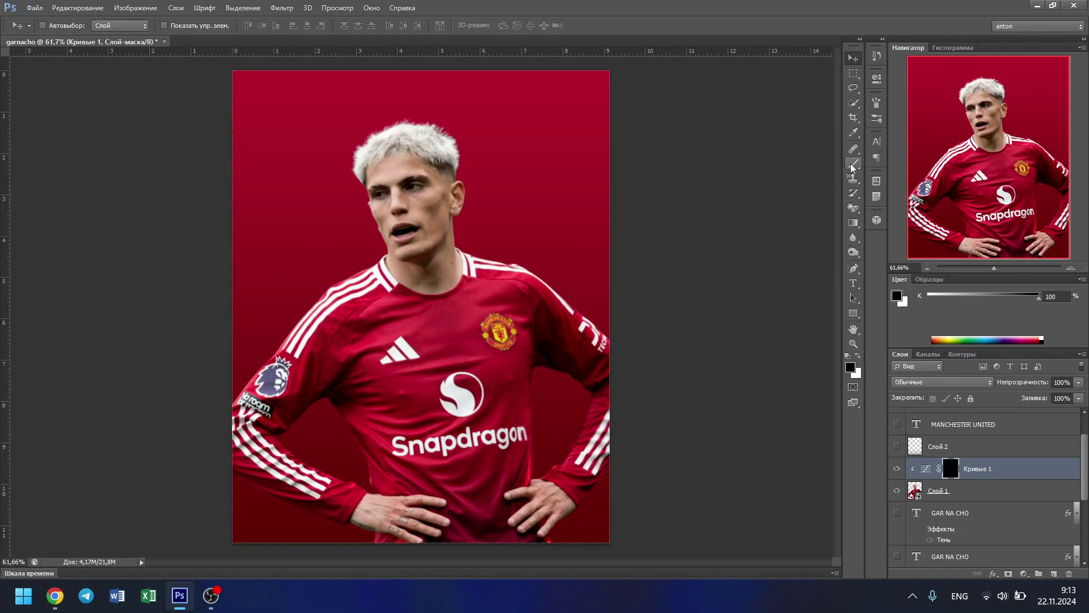
# - Pick a small white Brush for painting on the Curves mask
pyautogui.click(852, 165)
pyautogui.click(857, 356)
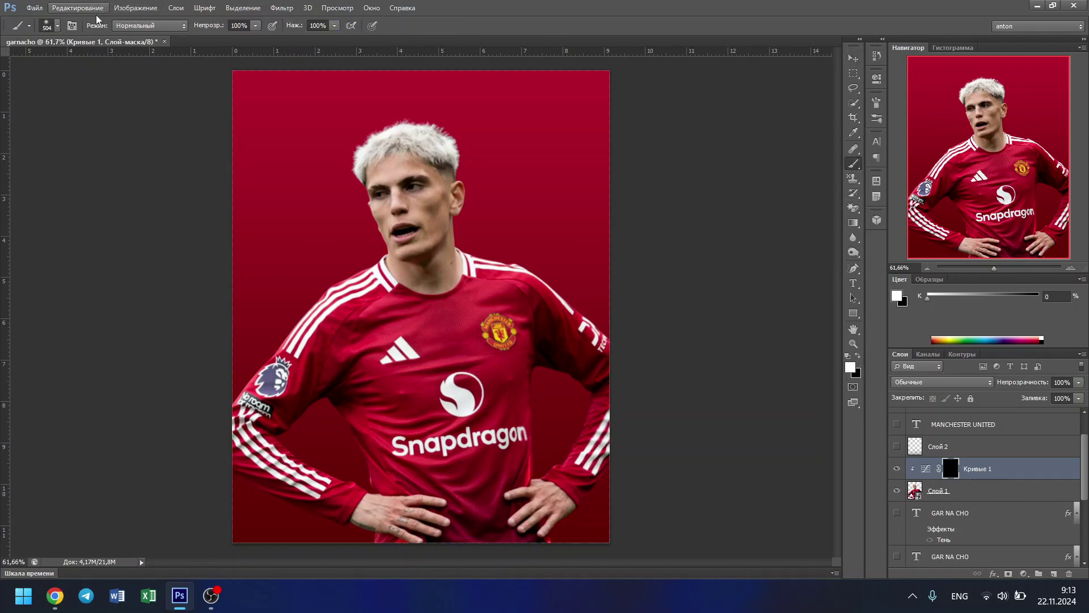
pyautogui.click(57, 25)
pyautogui.press('BackSpace')
pyautogui.press('Return')
pyautogui.scroll(2, 338, 239)
pyautogui.scroll(4, 338, 239)
# - Paint white on the Curves 1 mask over the player's eye iris
pyautogui.moveTo(339, 239)
pyautogui.mouseDown()
pyautogui.moveTo(365, 242)
pyautogui.moveTo(318, 254)
pyautogui.moveTo(350, 243)
pyautogui.mouseUp()
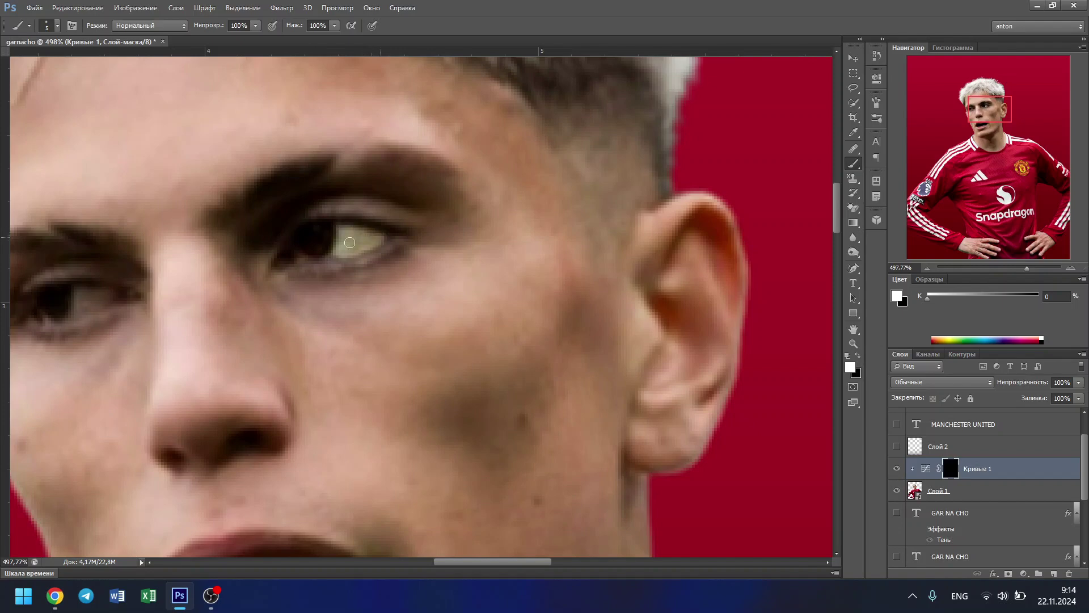
pyautogui.click(56, 30)
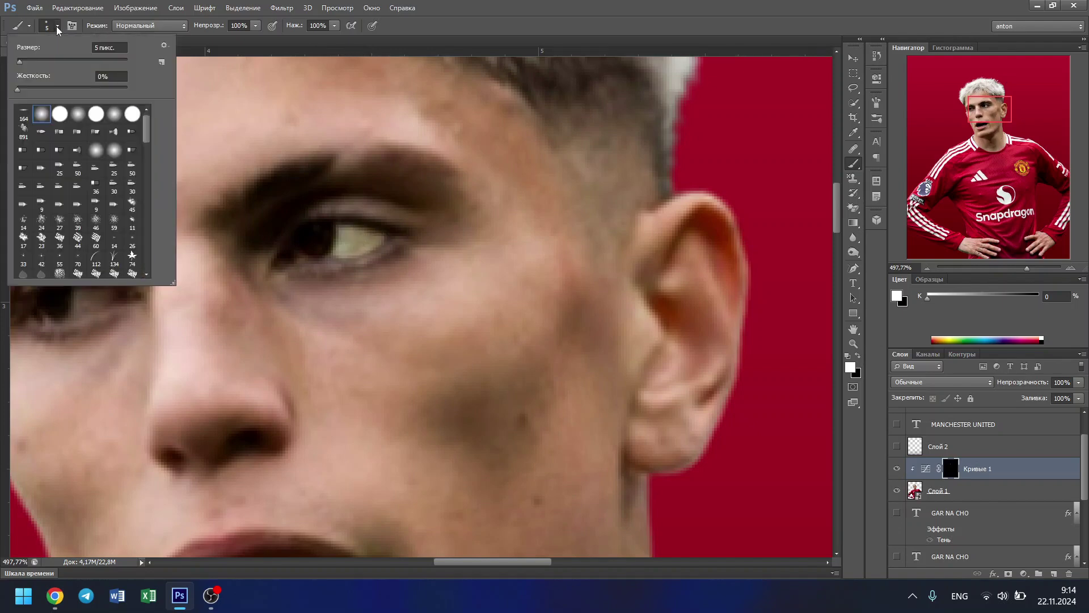
pyautogui.click(278, 201)
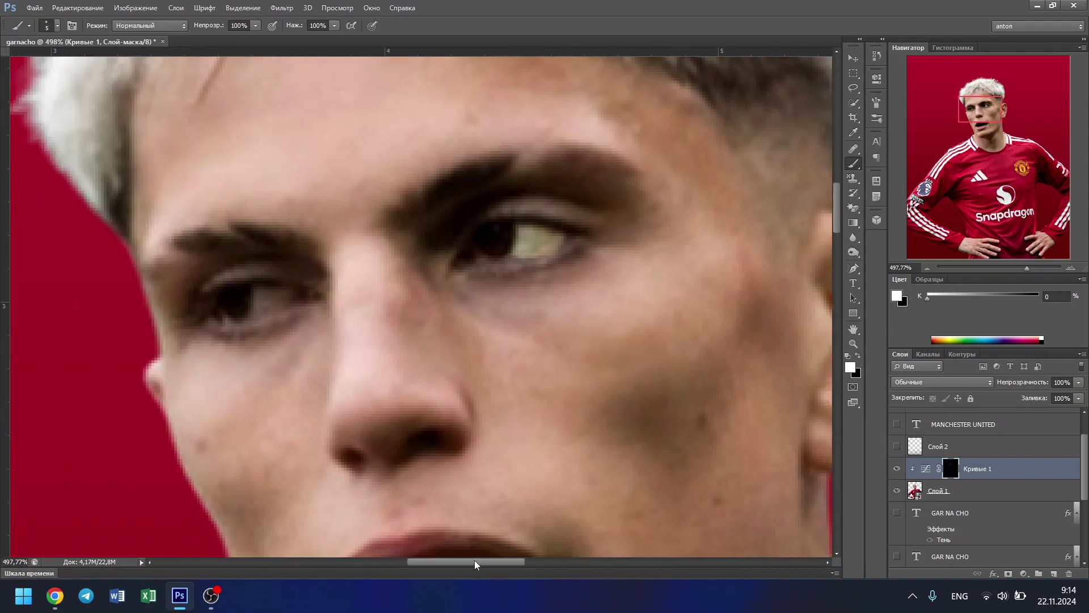
pyautogui.moveTo(506, 555); pyautogui.dragTo(459, 554)
pyautogui.moveTo(371, 319)
pyautogui.mouseDown()
pyautogui.moveTo(395, 297)
pyautogui.moveTo(374, 317)
pyautogui.mouseUp()
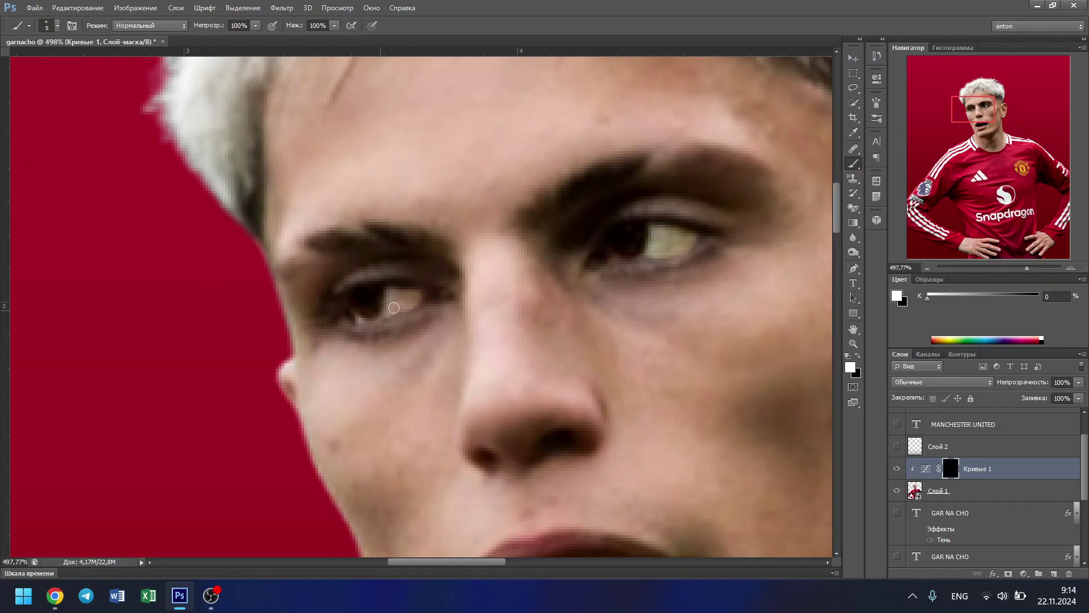
pyautogui.scroll(-3, 469, 362)
pyautogui.scroll(5, 412, 449)
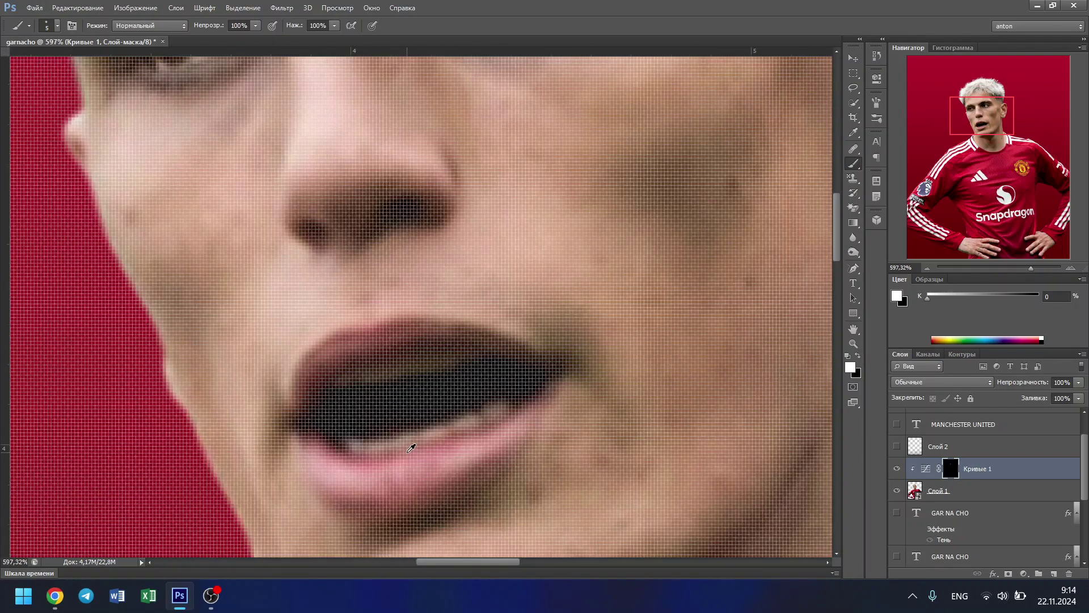
pyautogui.scroll(1, 412, 449)
# - Paint white over the player's lower and upper teeth to brighten them
pyautogui.moveTo(509, 408)
pyautogui.mouseDown()
pyautogui.moveTo(399, 444)
pyautogui.moveTo(338, 444)
pyautogui.mouseUp()
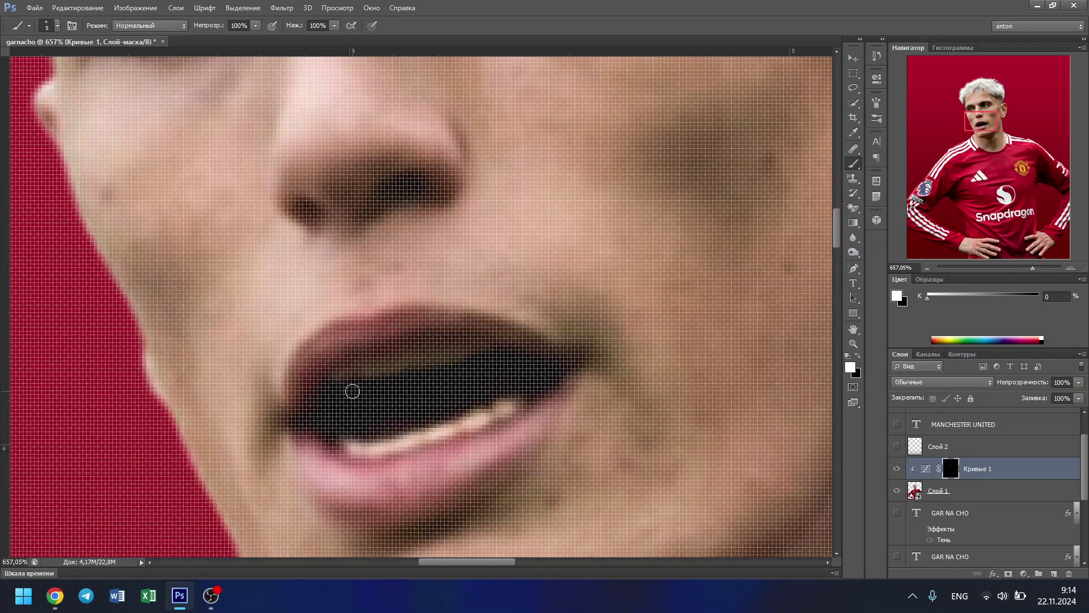
pyautogui.scroll(-4, 353, 391)
pyautogui.moveTo(346, 380); pyautogui.dragTo(384, 377)
pyautogui.scroll(5, 384, 372)
pyautogui.scroll(1, 420, 368)
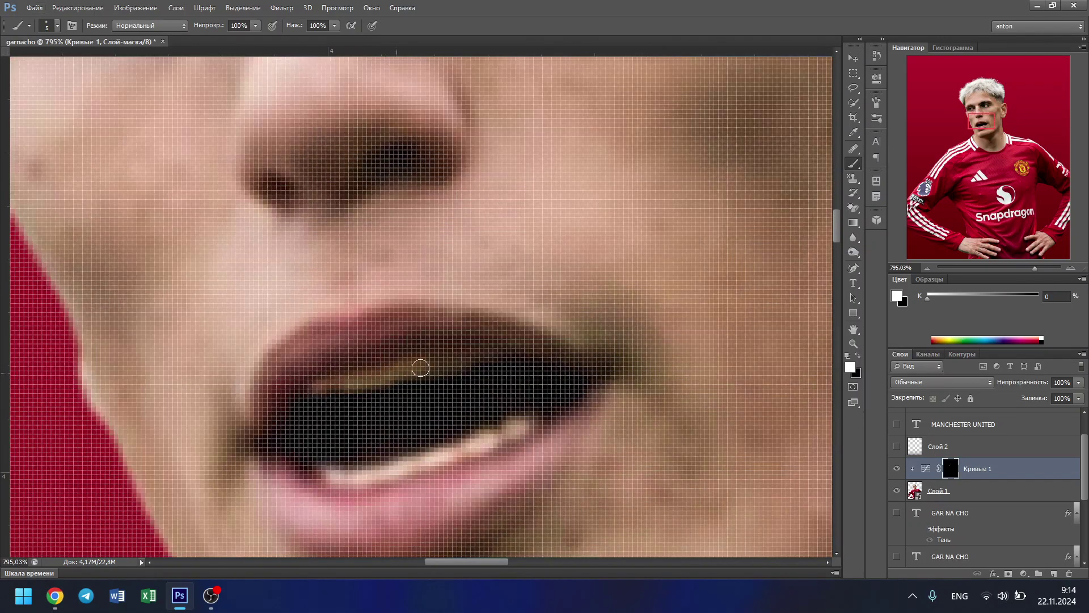
pyautogui.scroll(-3, 421, 369)
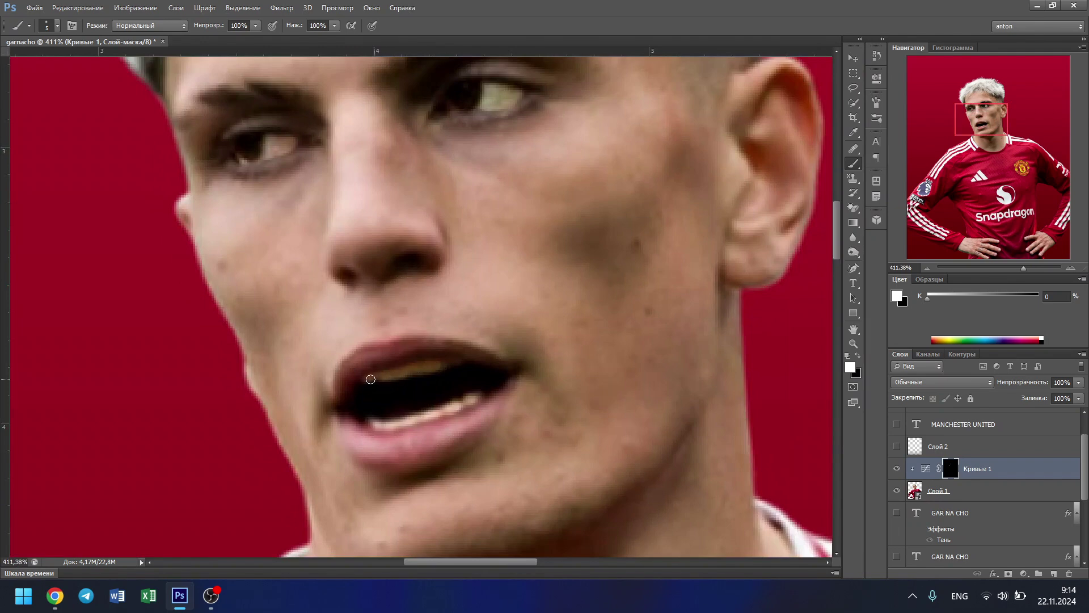
pyautogui.moveTo(433, 368); pyautogui.dragTo(433, 368)
# - Compare the face with and without the Curves 1 brightening
pyautogui.doubleClick(897, 468)
pyautogui.doubleClick(897, 468)
pyautogui.scroll(1, 267, 159)
pyautogui.scroll(1, 294, 229)
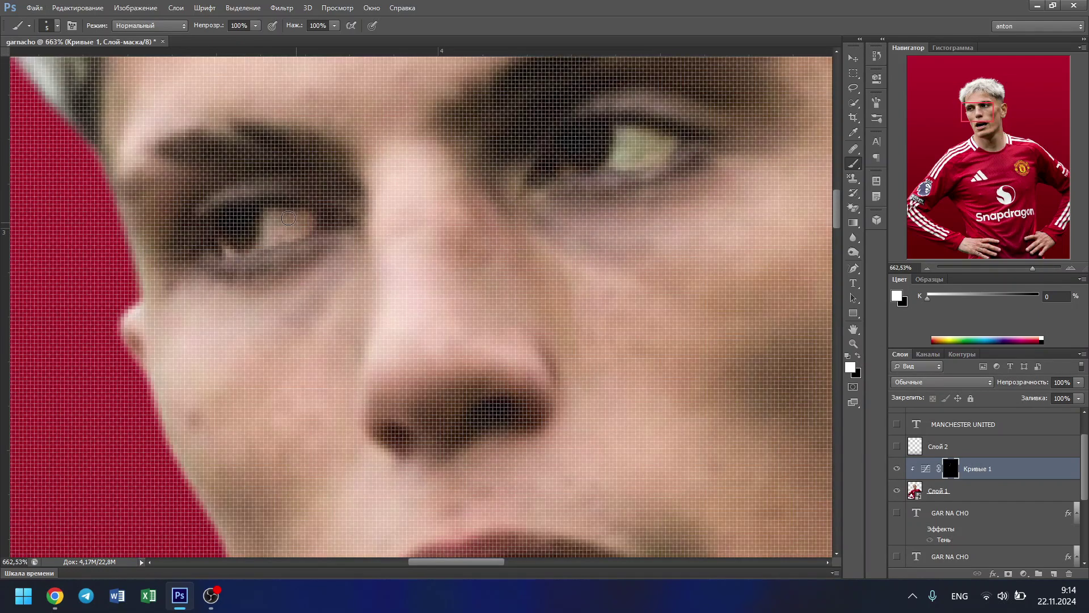
pyautogui.scroll(-4, 590, 170)
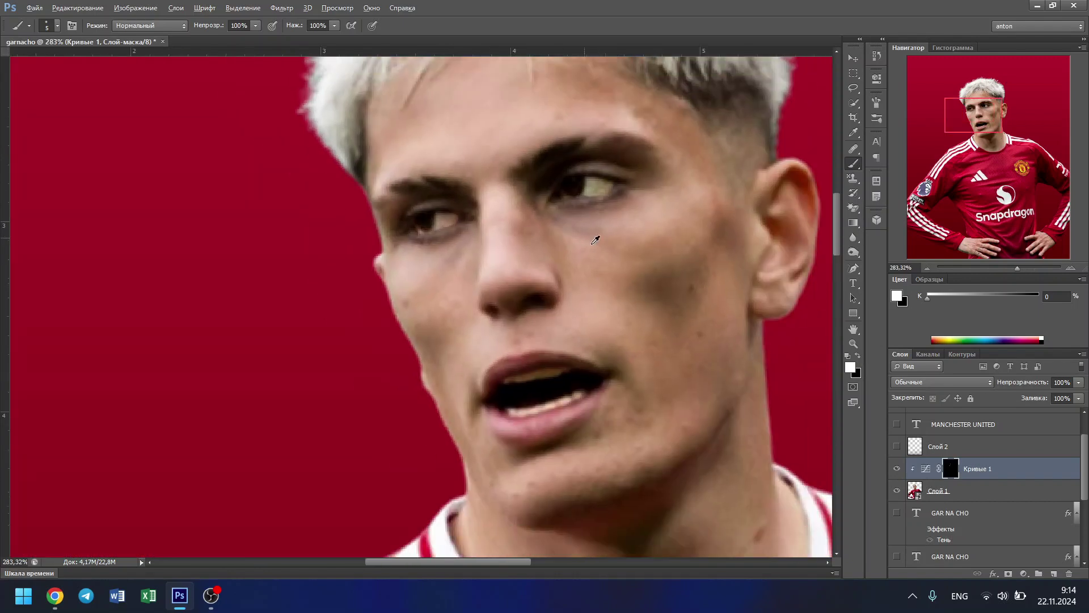
# - Add a desaturating Hue/Saturation layer clipped to the player, replacing its mask with Curves 1's mask
pyautogui.click(1023, 574)
pyautogui.click(959, 404)
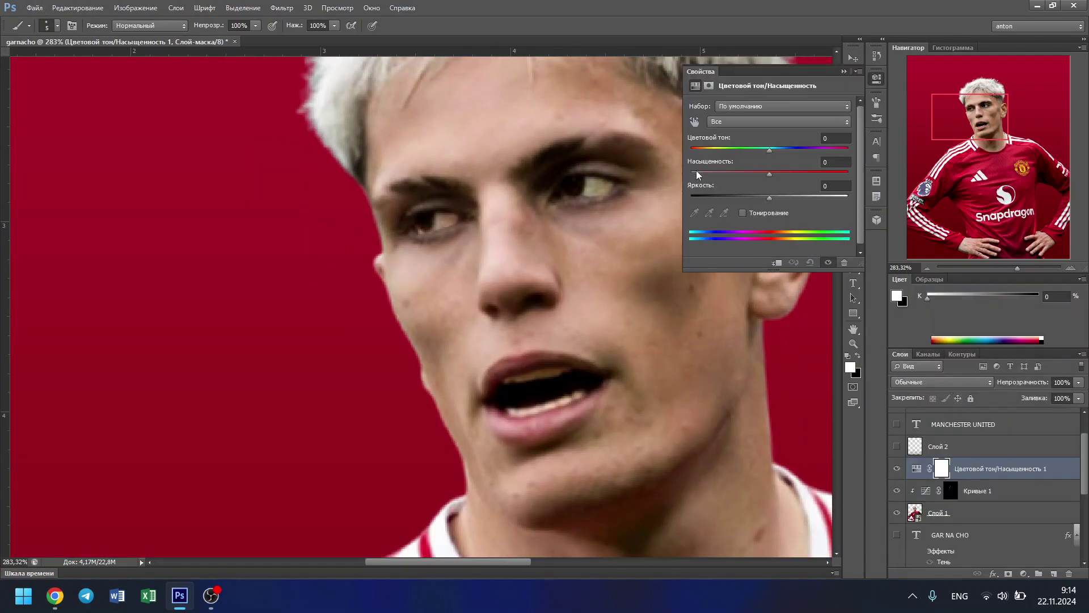
pyautogui.click(696, 171)
pyautogui.click(779, 262)
pyautogui.click(951, 494)
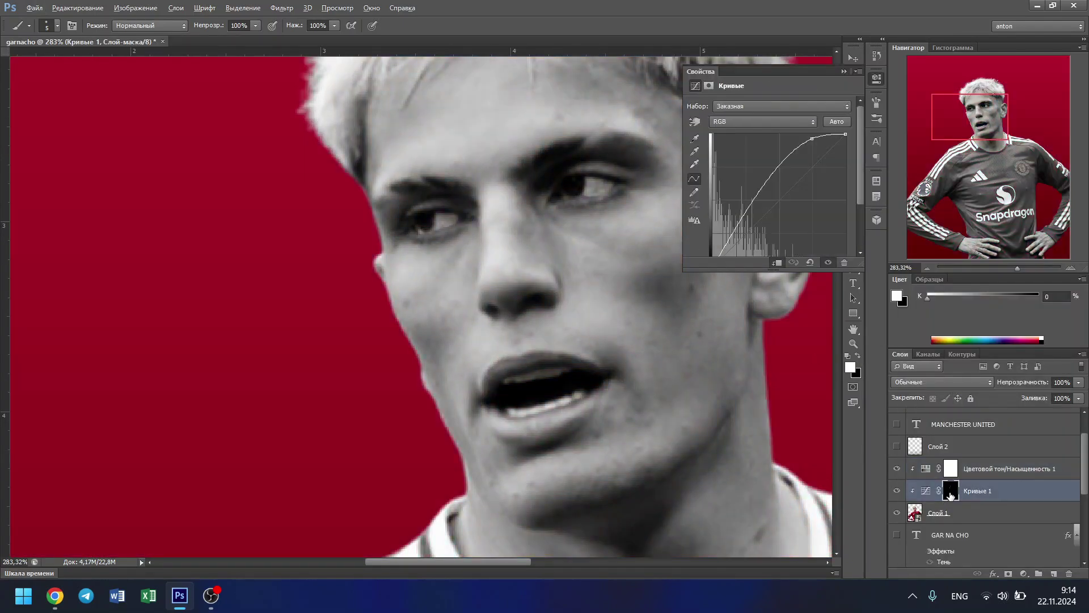
pyautogui.moveTo(951, 494); pyautogui.dragTo(948, 473)
pyautogui.press('Return')
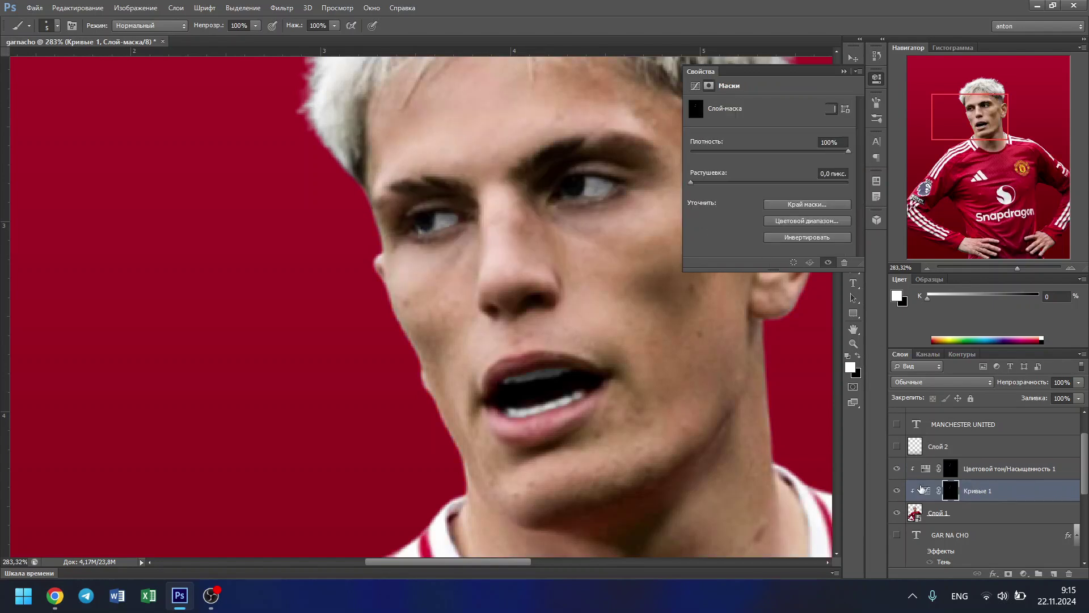
pyautogui.click(998, 468)
# - Add a clipped Brightness/Contrast layer at +25 brightness with the black mask copied onto it
pyautogui.click(1024, 574)
pyautogui.click(1044, 325)
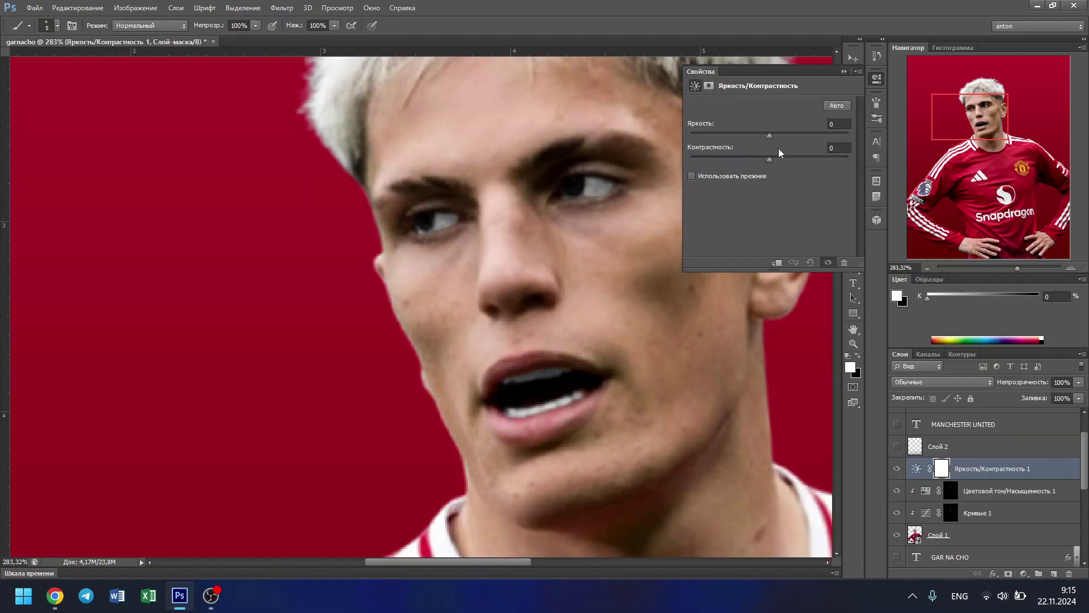
pyautogui.moveTo(770, 134); pyautogui.dragTo(782, 134)
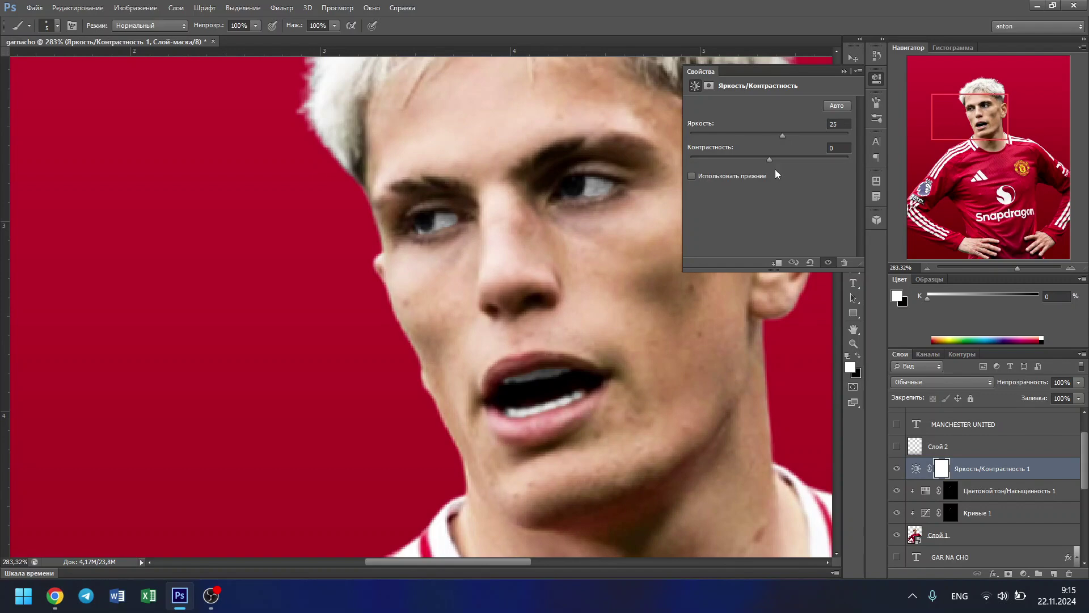
pyautogui.click(776, 263)
pyautogui.moveTo(951, 490); pyautogui.dragTo(950, 469)
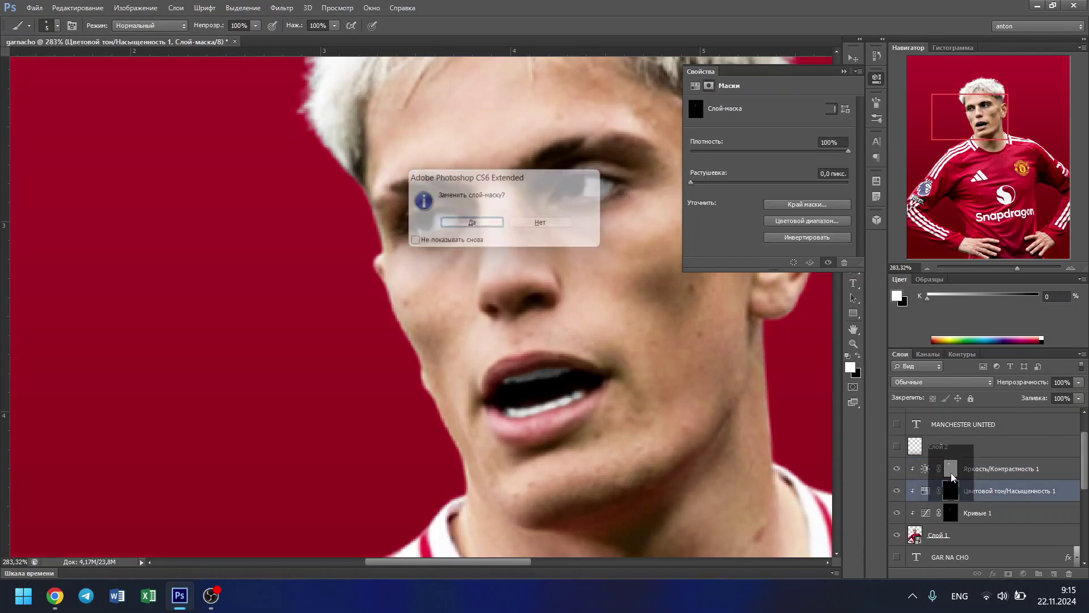
pyautogui.click(499, 223)
pyautogui.click(873, 84)
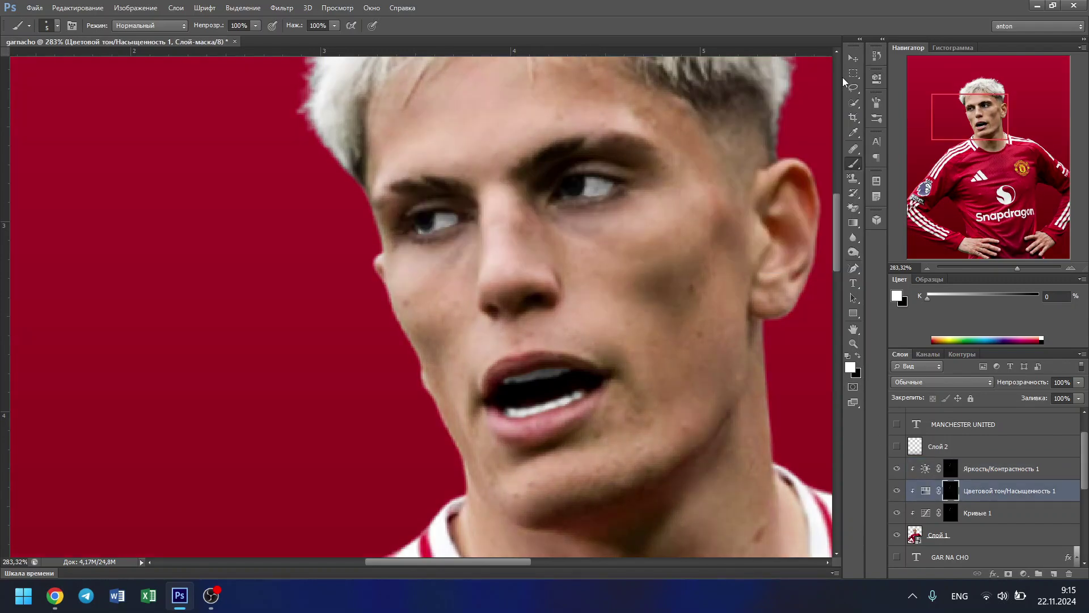
# - Bend the Curves 1 curve further upward to brighten more
pyautogui.doubleClick(926, 513)
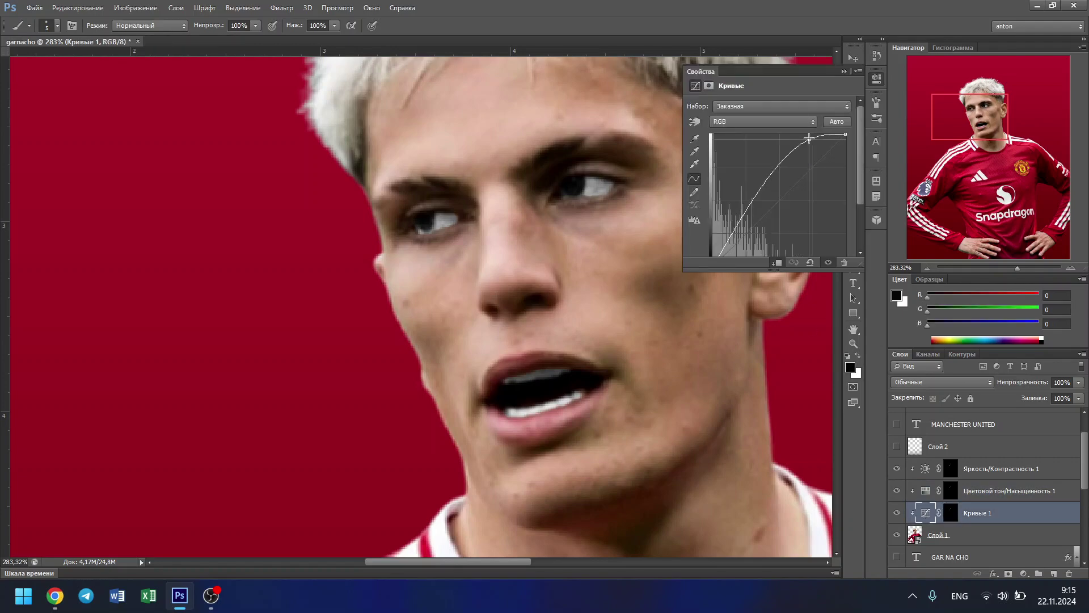
pyautogui.moveTo(815, 161); pyautogui.dragTo(816, 134)
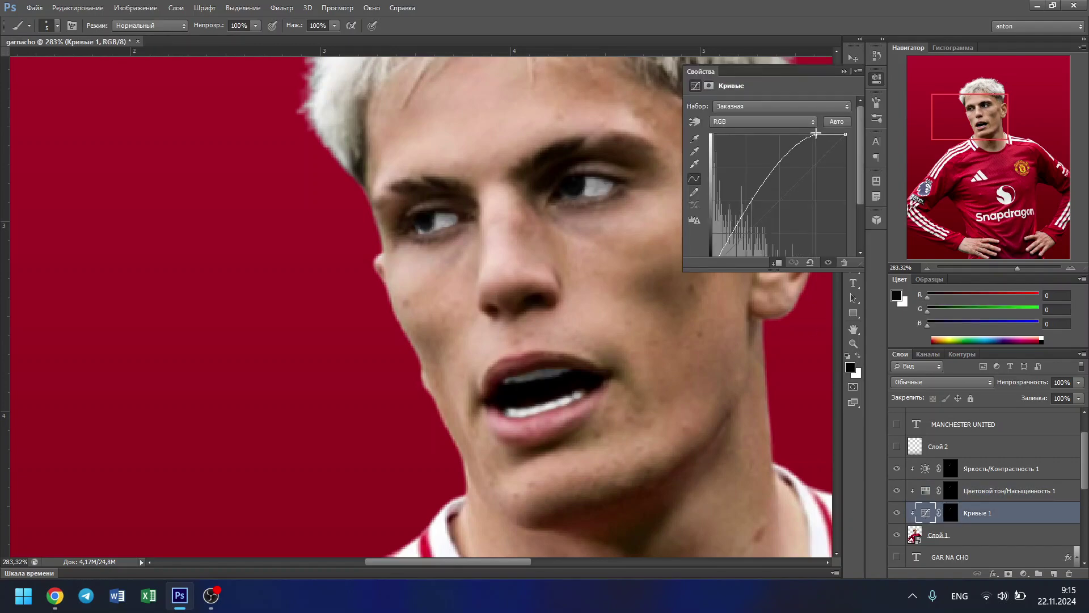
pyautogui.click(877, 78)
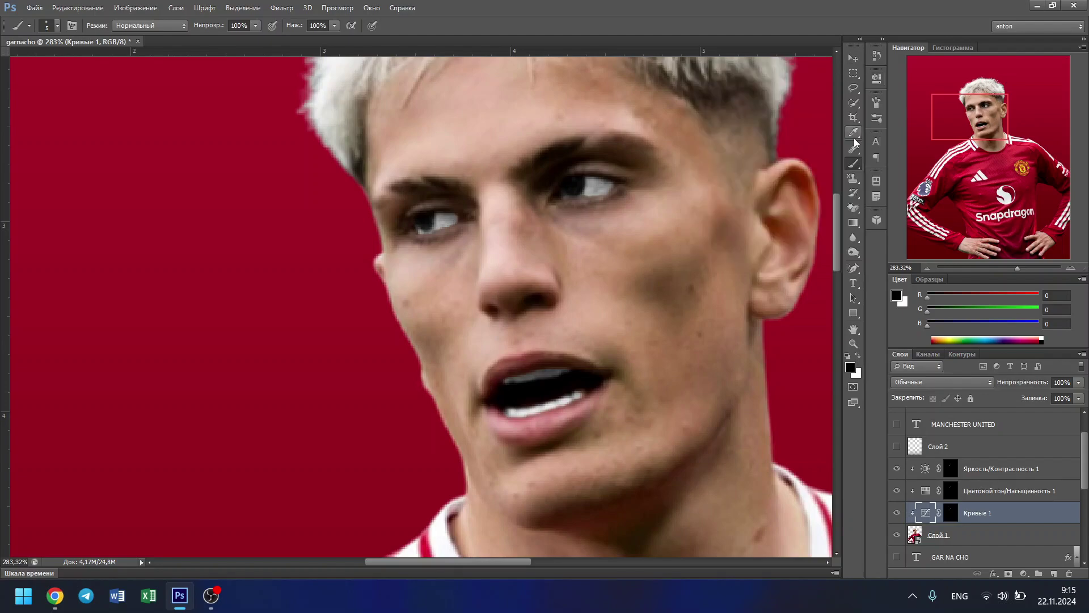
pyautogui.scroll(1, 607, 216)
pyautogui.scroll(4, 606, 217)
pyautogui.click(606, 216)
# - Dismiss the error and paint white over the eye whites on the Curves 1 mask
pyautogui.press('Return')
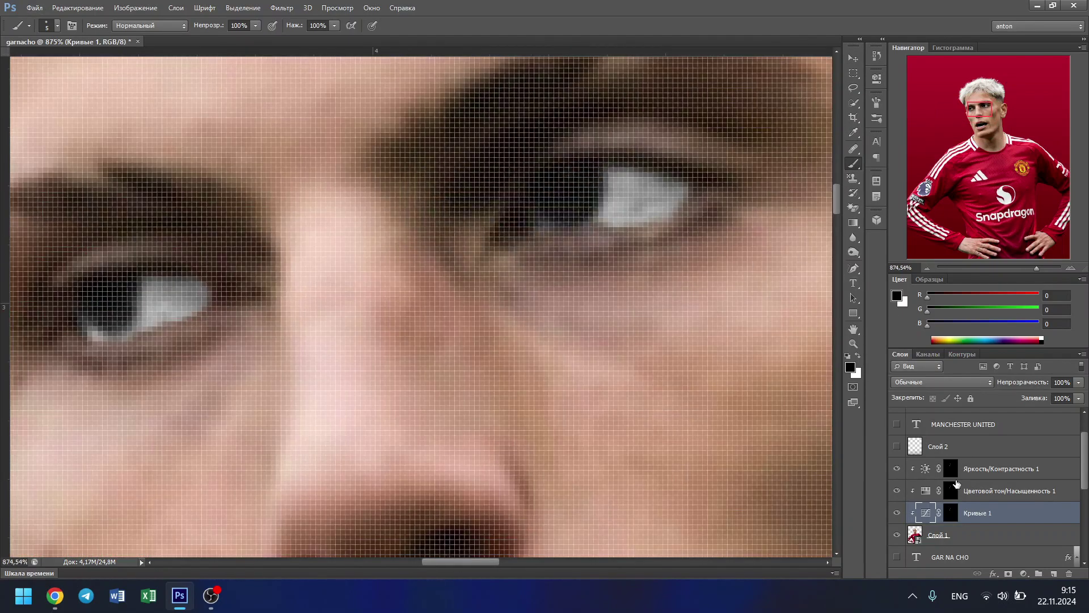
pyautogui.click(950, 513)
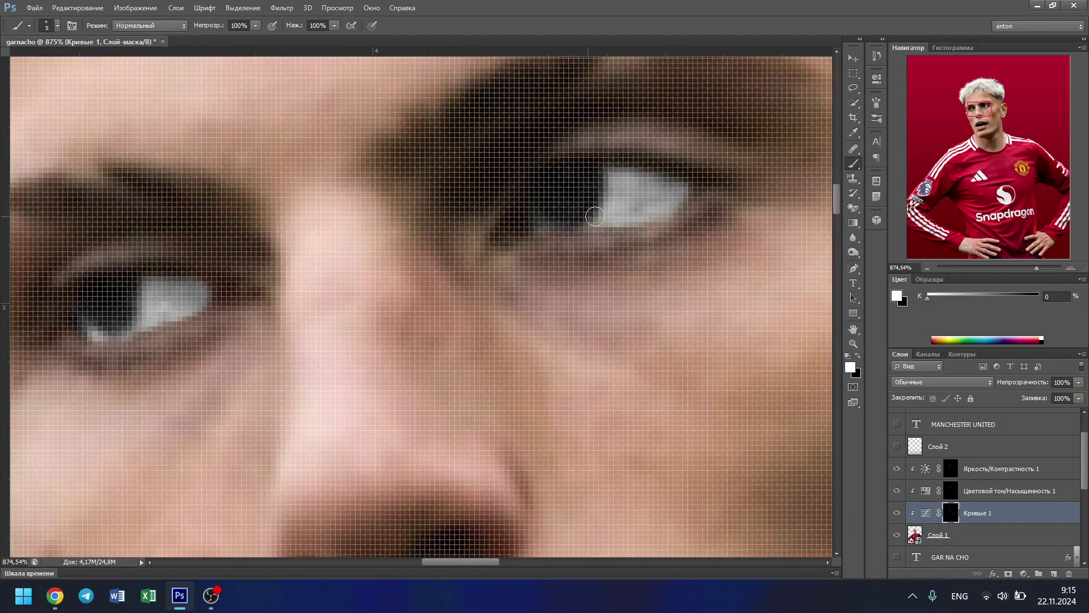
pyautogui.scroll(-5, 579, 192)
pyautogui.scroll(5, 509, 221)
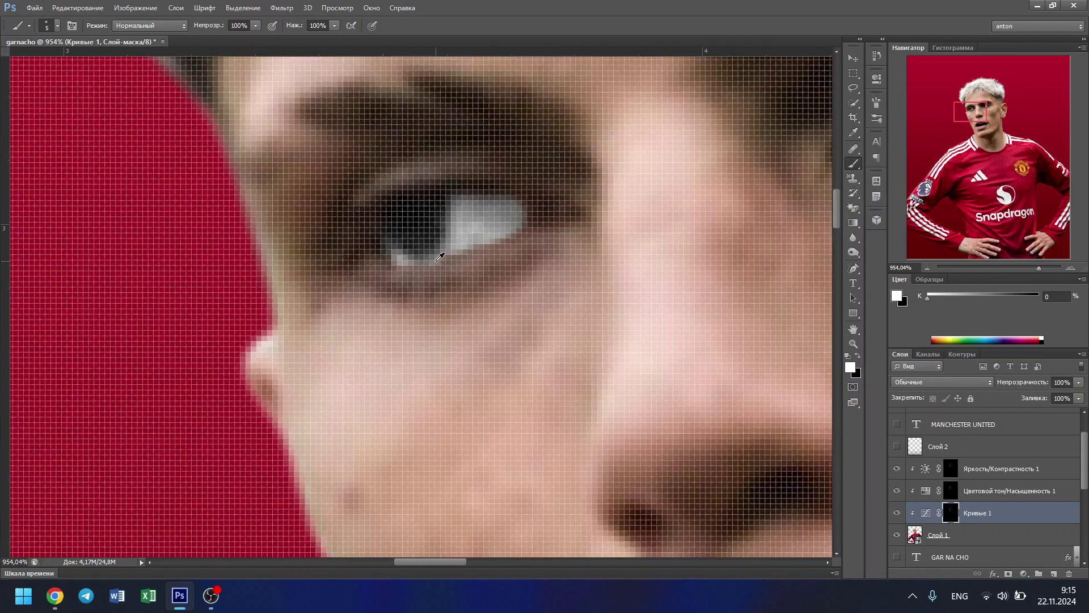
pyautogui.moveTo(509, 222); pyautogui.dragTo(413, 250)
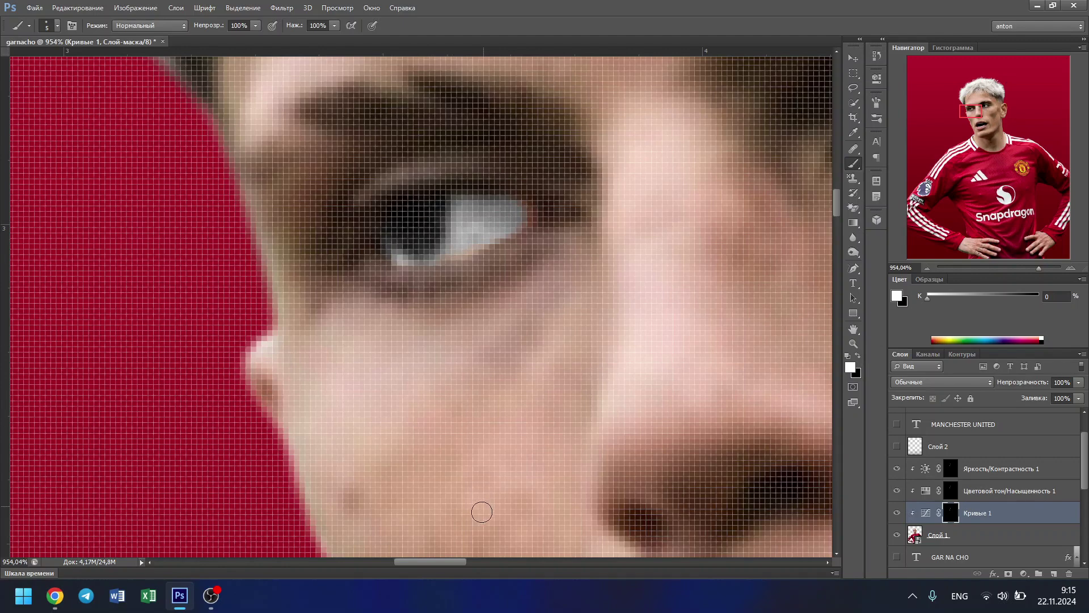
pyautogui.hscroll(5, 669, 202)
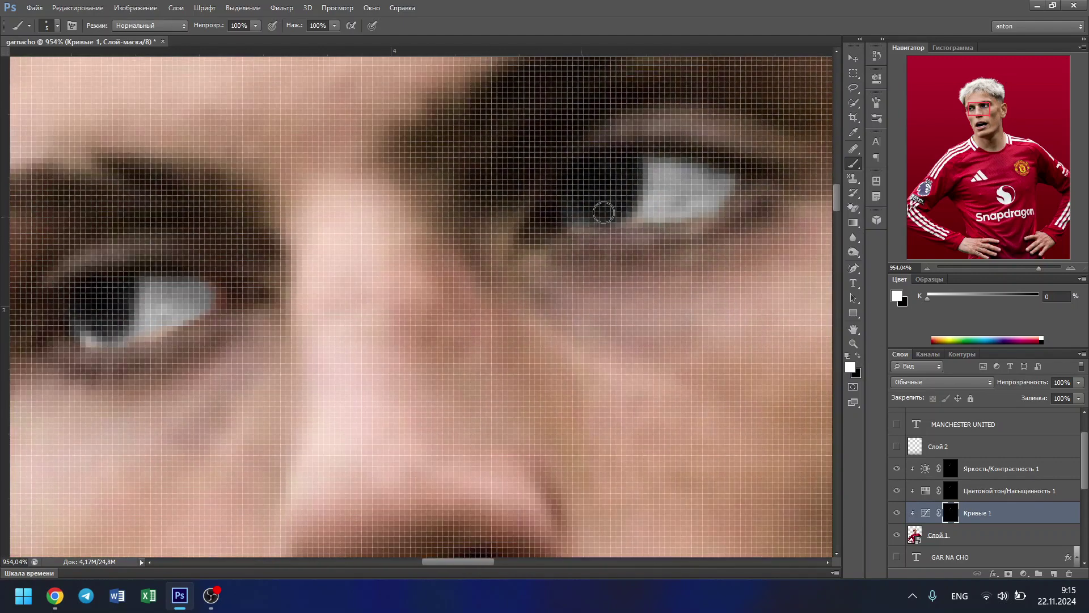
pyautogui.scroll(-5, 602, 206)
pyautogui.scroll(4, 521, 430)
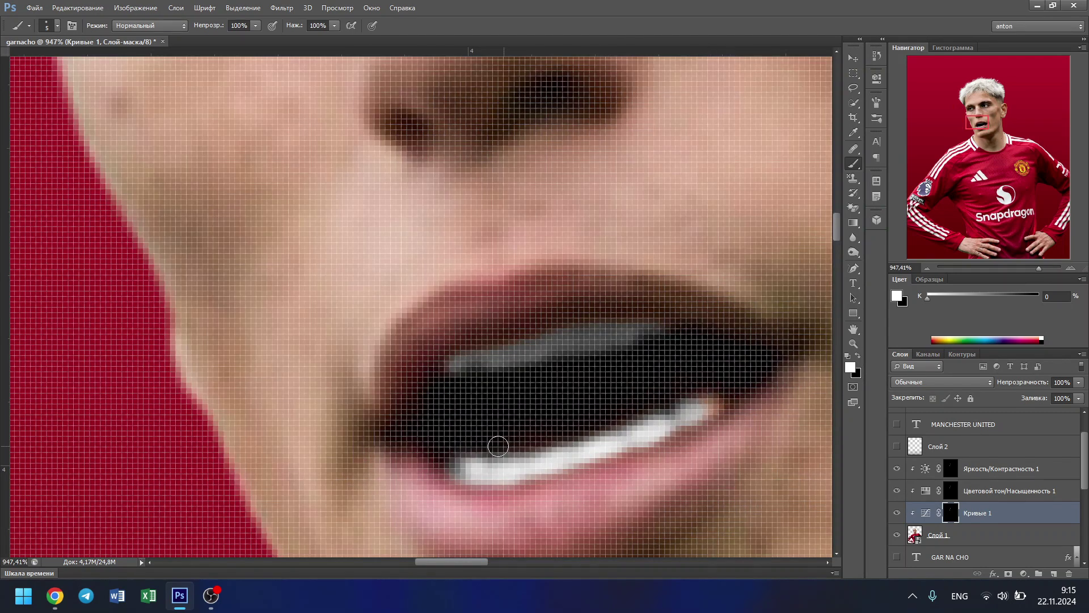
# - Alt-drag the Curves 1 mask onto Hue/Saturation, replacing its mask
pyautogui.moveTo(951, 514); pyautogui.dragTo(951, 469)
pyautogui.click(477, 226)
pyautogui.click(955, 493)
# - Confirm the mask replacement, then select Слой 1's highlights via Color Range
pyautogui.click(498, 228)
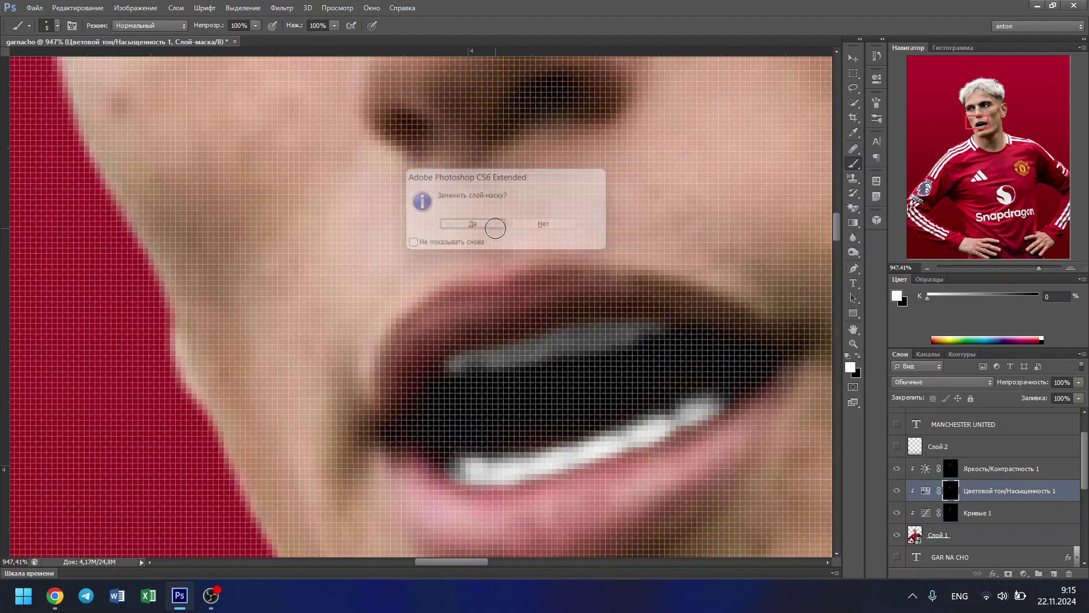
pyautogui.scroll(-5, 498, 249)
pyautogui.scroll(-3, 498, 250)
pyautogui.scroll(2, 544, 290)
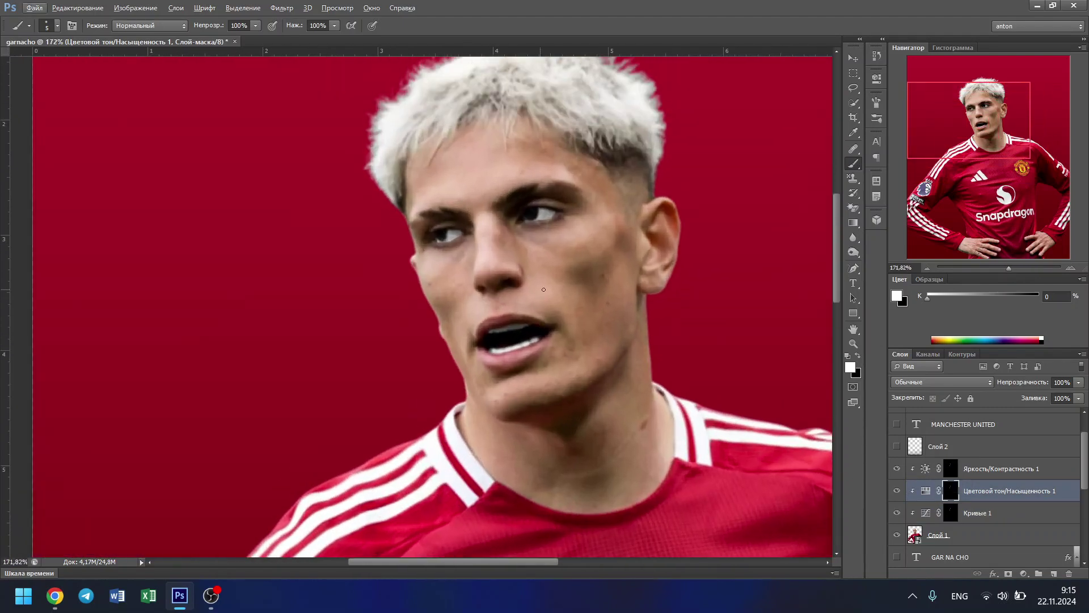
pyautogui.click(919, 538)
pyautogui.click(243, 8)
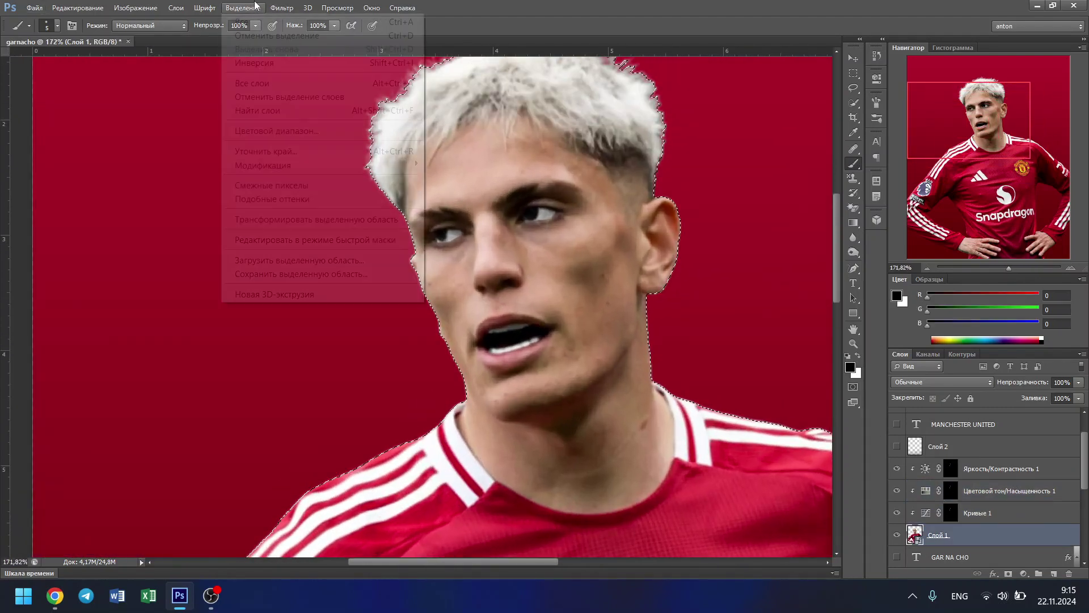
pyautogui.click(266, 132)
pyautogui.click(737, 139)
pyautogui.click(732, 254)
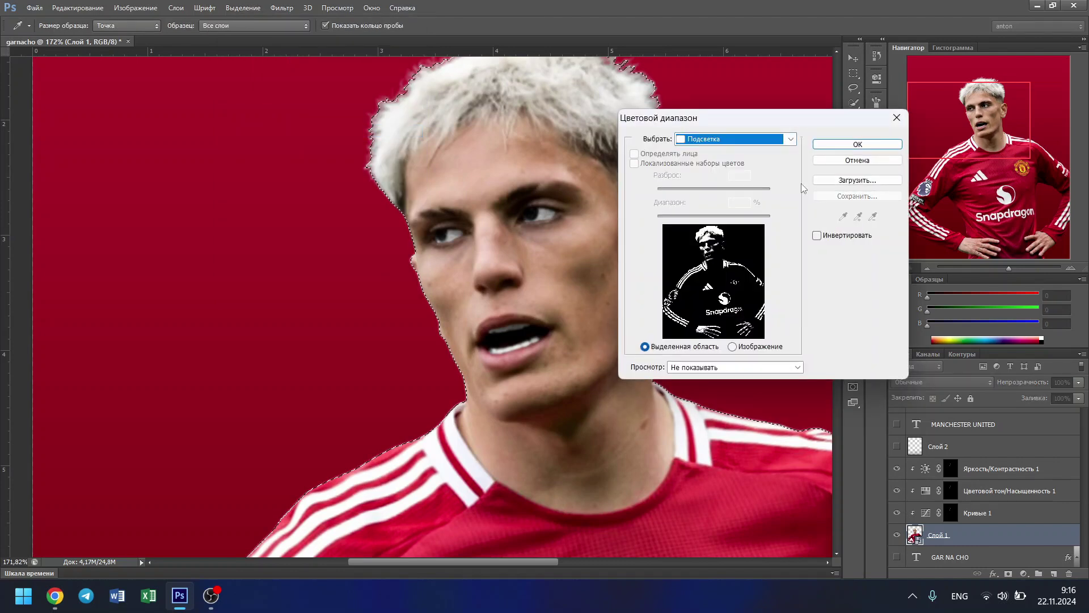
pyautogui.click(858, 144)
# - Add Brightness/Contrast 2 (brightness 47, contrast -16) with a 7 px feathered mask, moved to the top
pyautogui.press('b')
pyautogui.click(1024, 573)
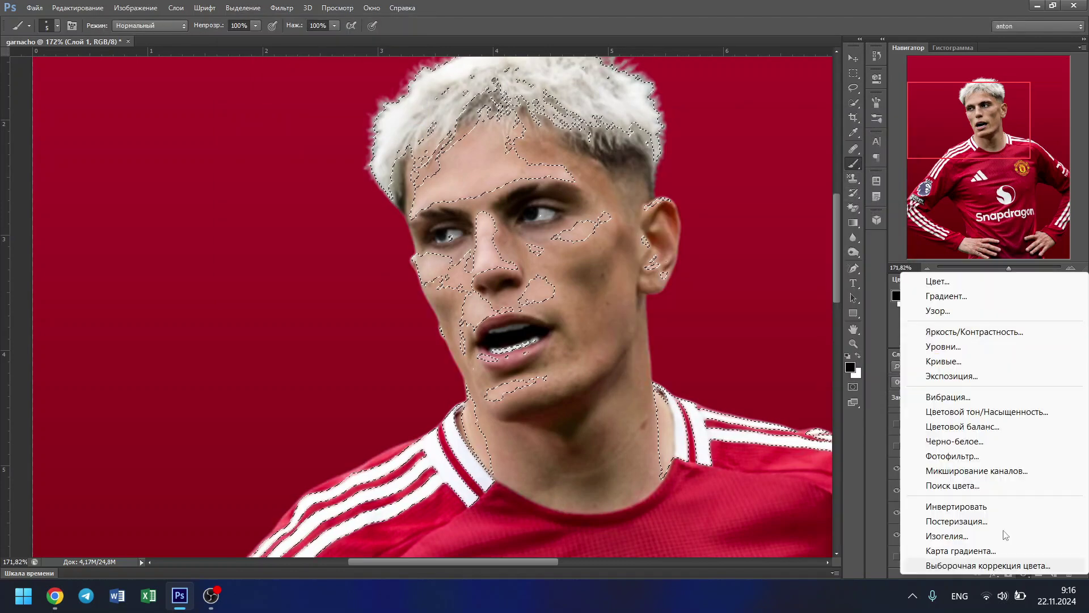
pyautogui.click(960, 329)
pyautogui.moveTo(770, 135)
pyautogui.mouseDown()
pyautogui.moveTo(797, 136)
pyautogui.moveTo(723, 182)
pyautogui.moveTo(740, 183)
pyautogui.mouseUp()
pyautogui.click(709, 86)
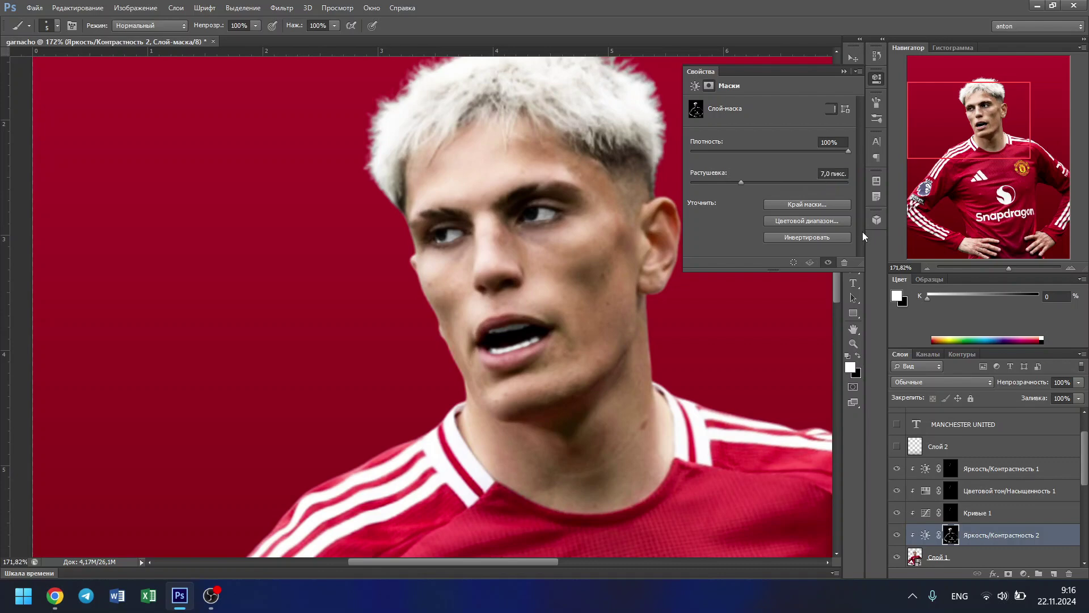
pyautogui.moveTo(1061, 539); pyautogui.dragTo(1010, 460)
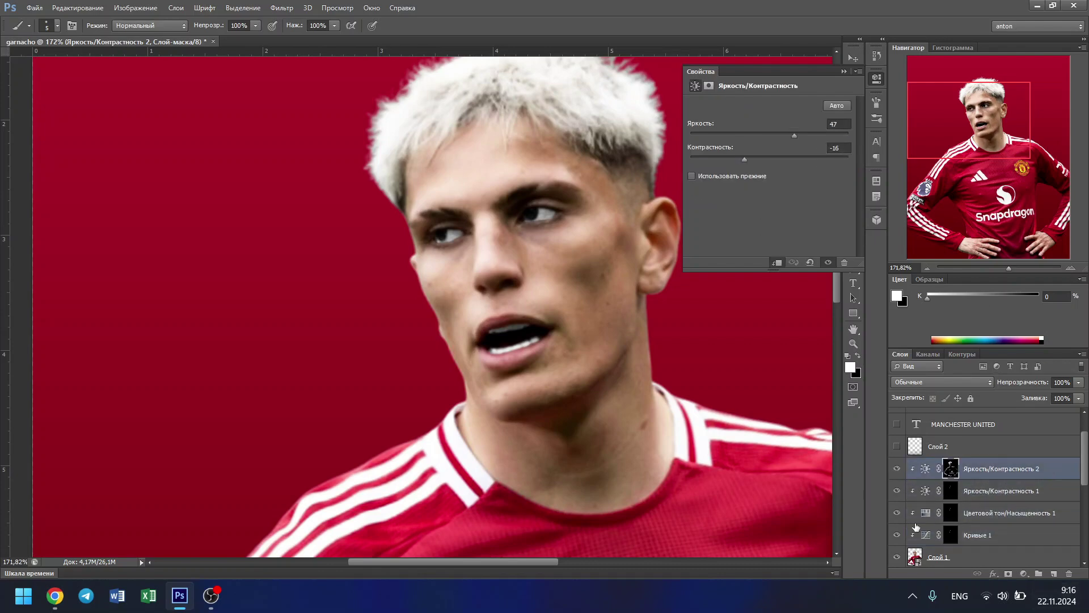
pyautogui.click(915, 556)
pyautogui.keyDown('ctrl'); pyautogui.click(916, 556); pyautogui.keyUp('ctrl')
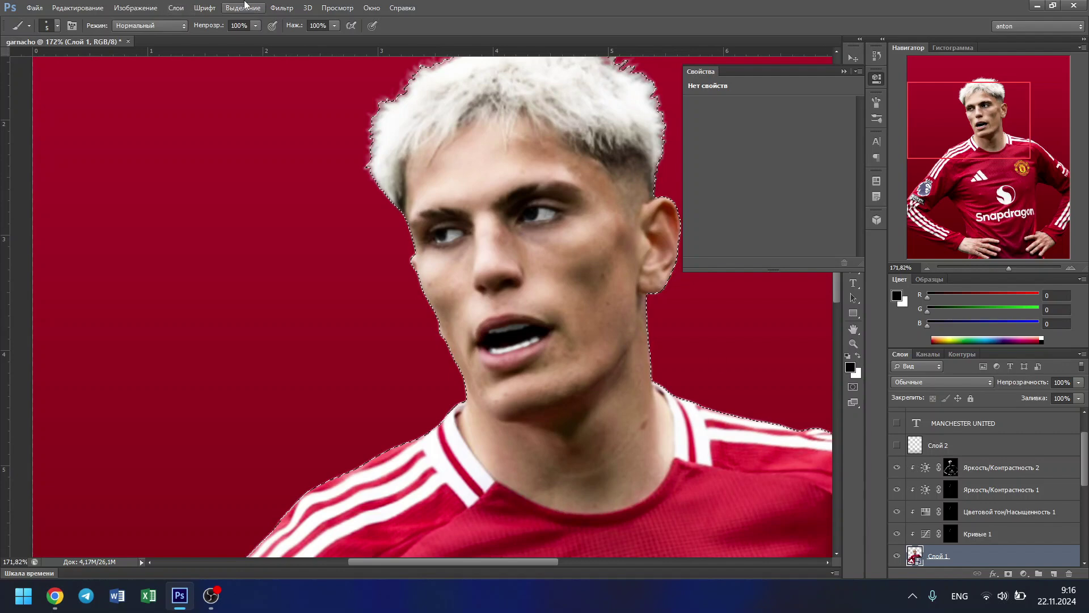
# - Select the shadows with Color Range and add a Brightness/Contrast layer at brightness -51, contrast 15
pyautogui.click(243, 8)
pyautogui.click(267, 111)
pyautogui.click(736, 139)
pyautogui.click(732, 268)
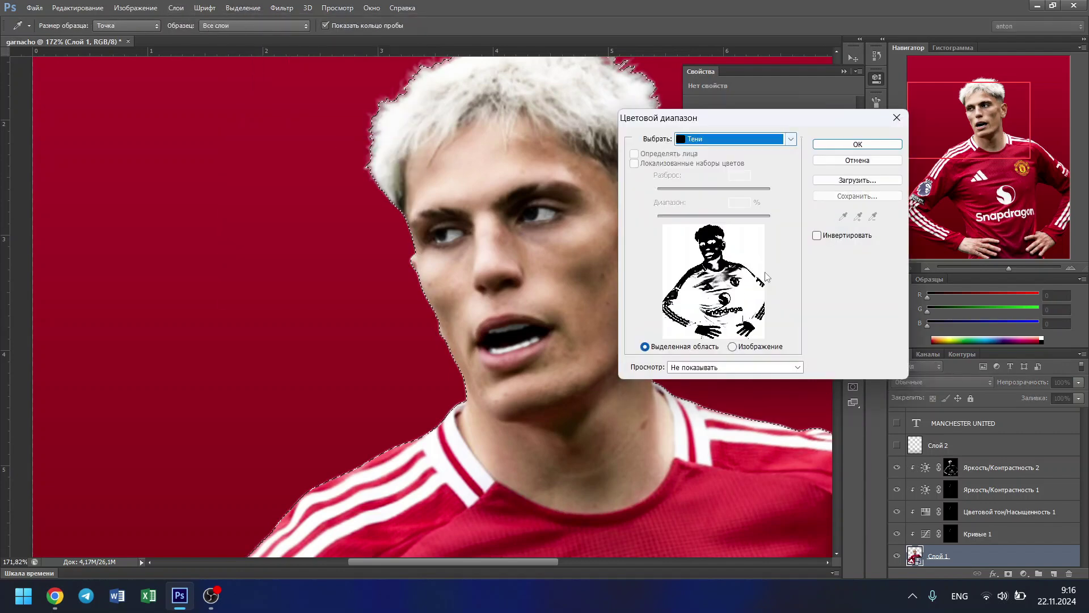
pyautogui.click(858, 144)
pyautogui.click(1024, 574)
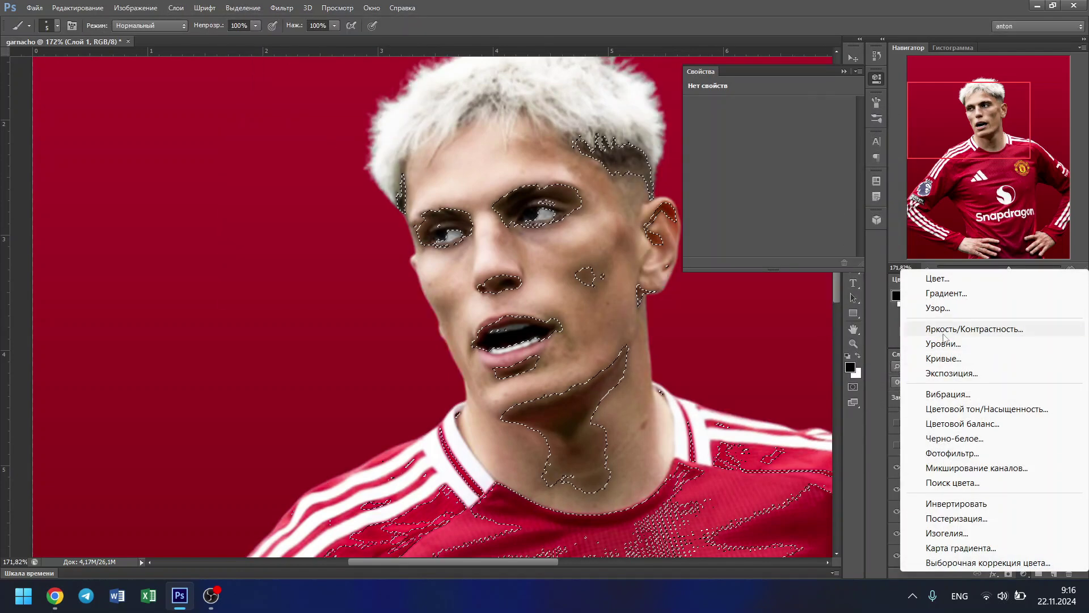
pyautogui.click(959, 328)
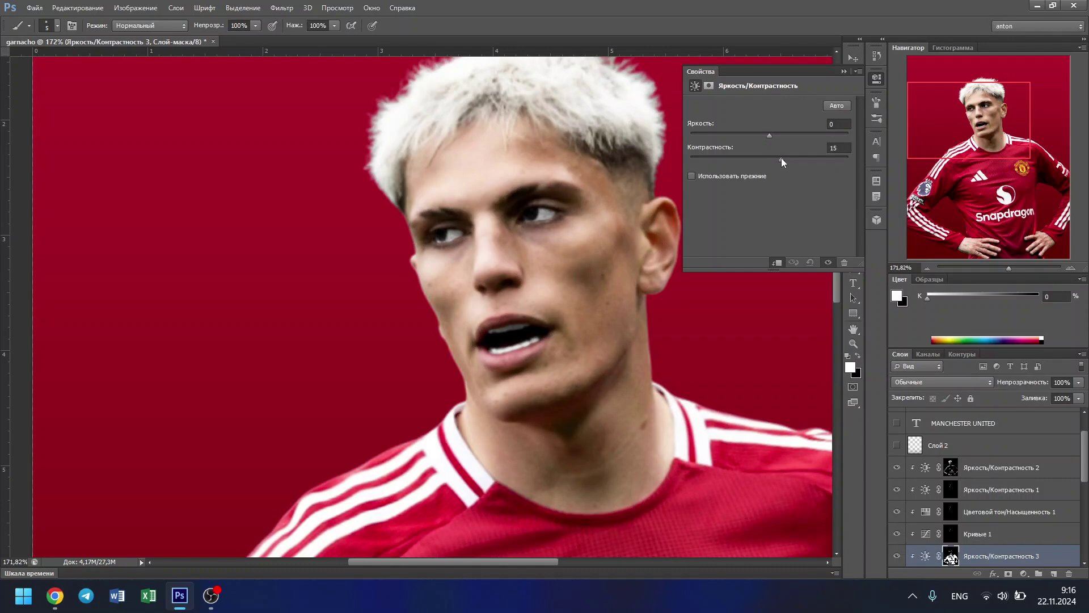
pyautogui.moveTo(769, 135); pyautogui.dragTo(742, 135)
# - Feather the shadows mask to 5.1 px and place Brightness/Contrast 3 above the other brightness layers
pyautogui.click(710, 85)
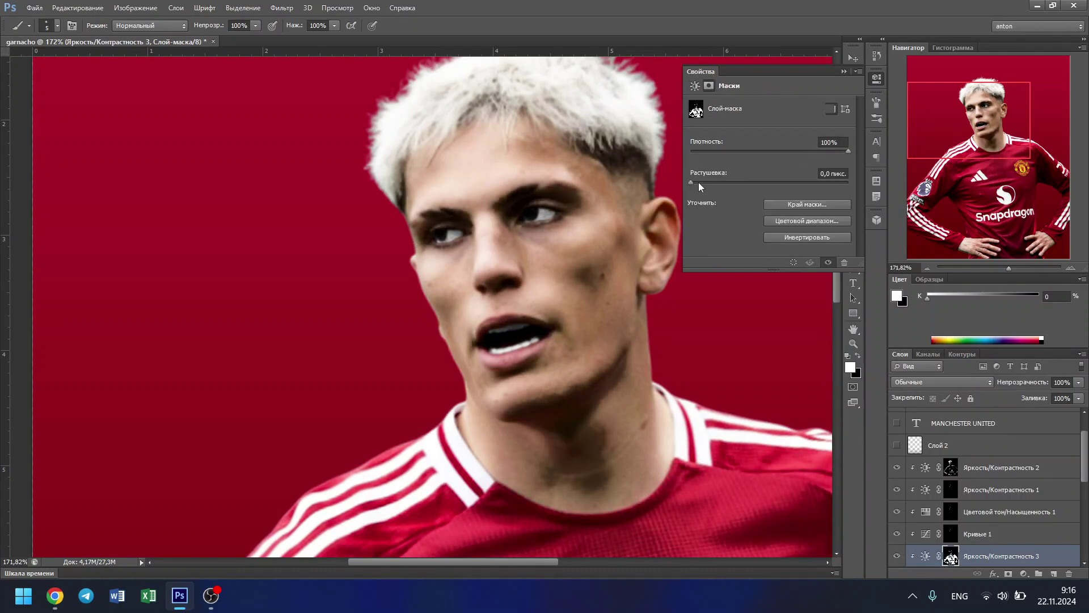
pyautogui.moveTo(699, 182); pyautogui.dragTo(749, 192)
pyautogui.write('6')
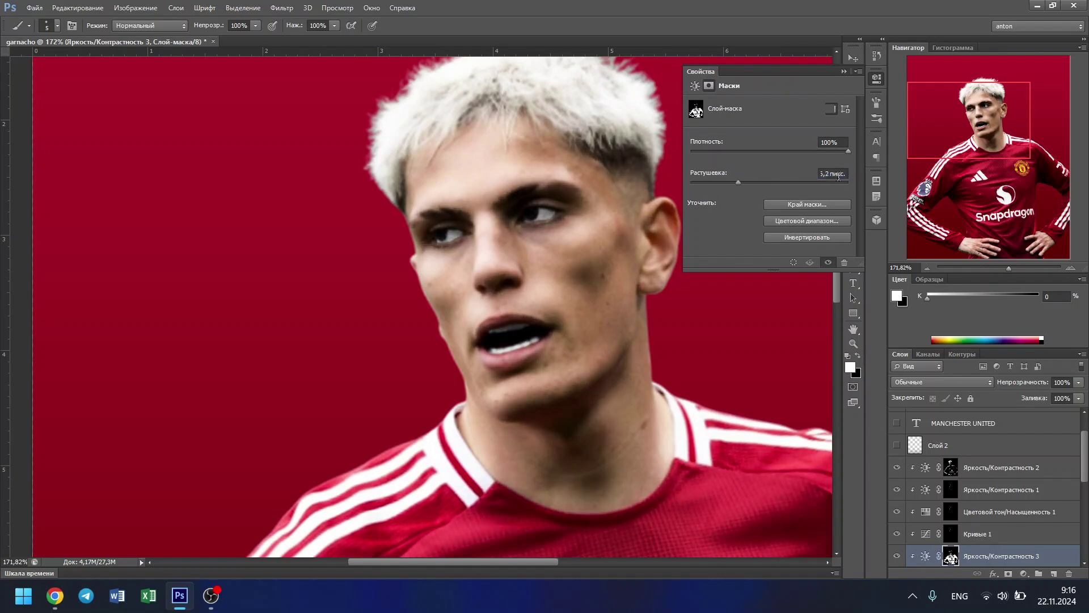
pyautogui.press('Return')
pyautogui.write('5,1')
pyautogui.press('Return')
pyautogui.click(695, 85)
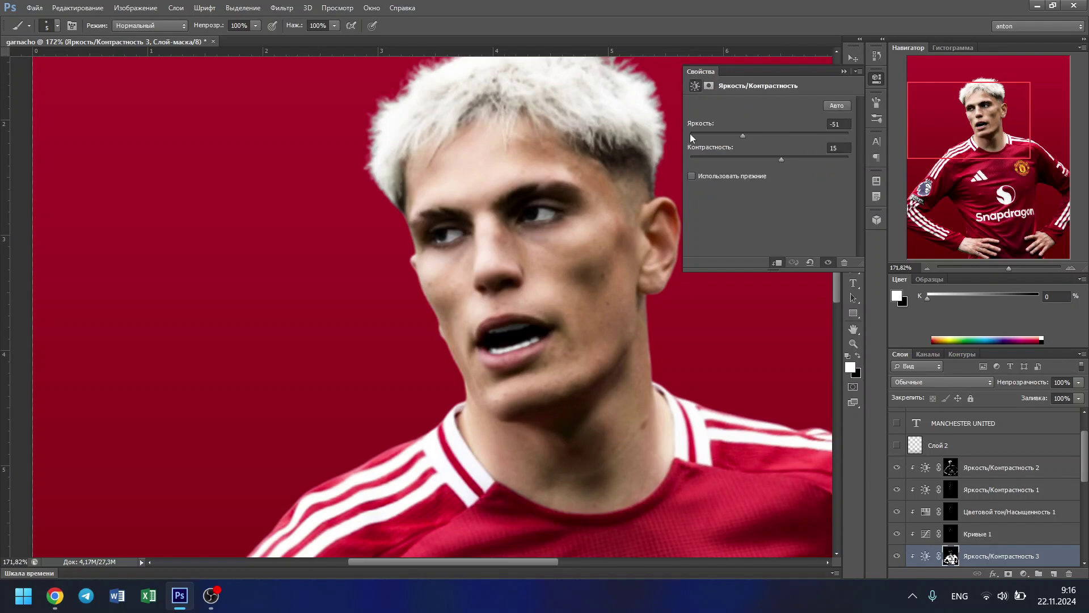
pyautogui.click(845, 71)
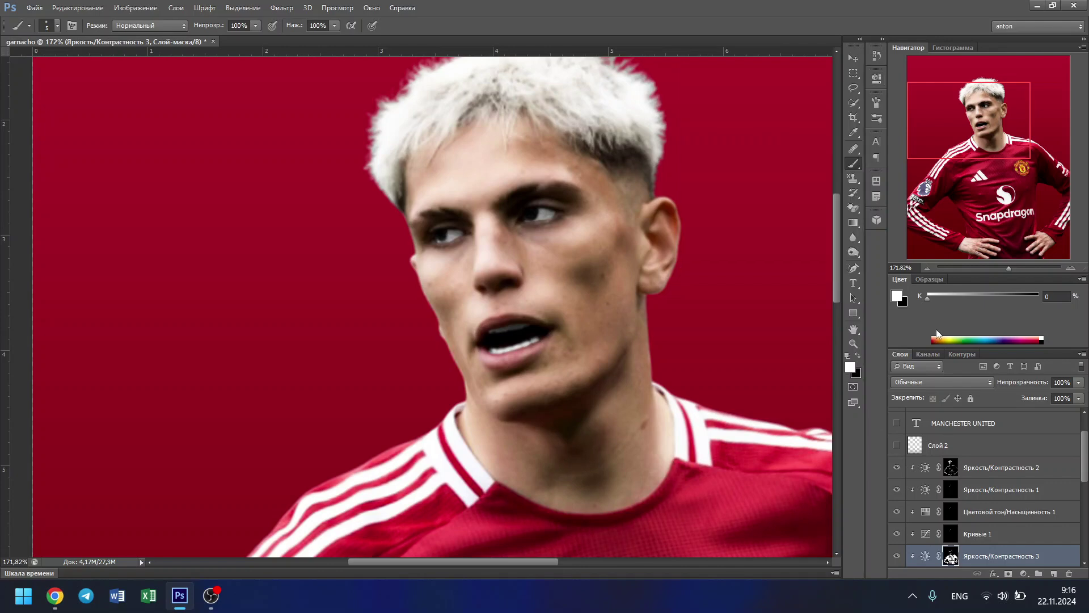
pyautogui.moveTo(1065, 556); pyautogui.dragTo(999, 460)
pyautogui.scroll(-5, 986, 508)
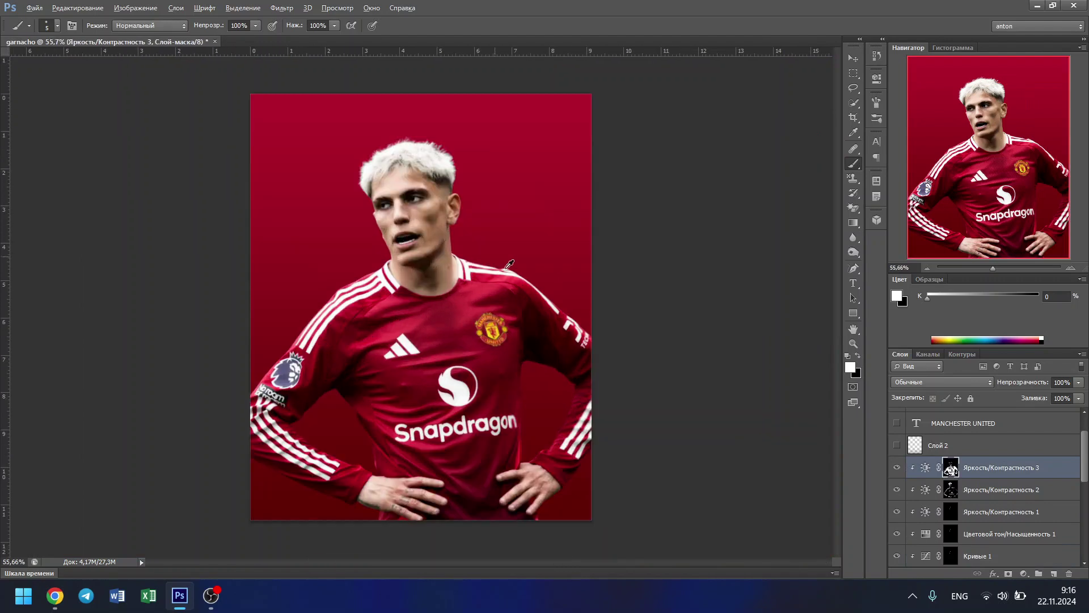
# - Add a clipped Selective Color layer and set the Reds cyan to -10
pyautogui.scroll(1, 986, 509)
pyautogui.scroll(-1, 986, 509)
pyautogui.click(1025, 574)
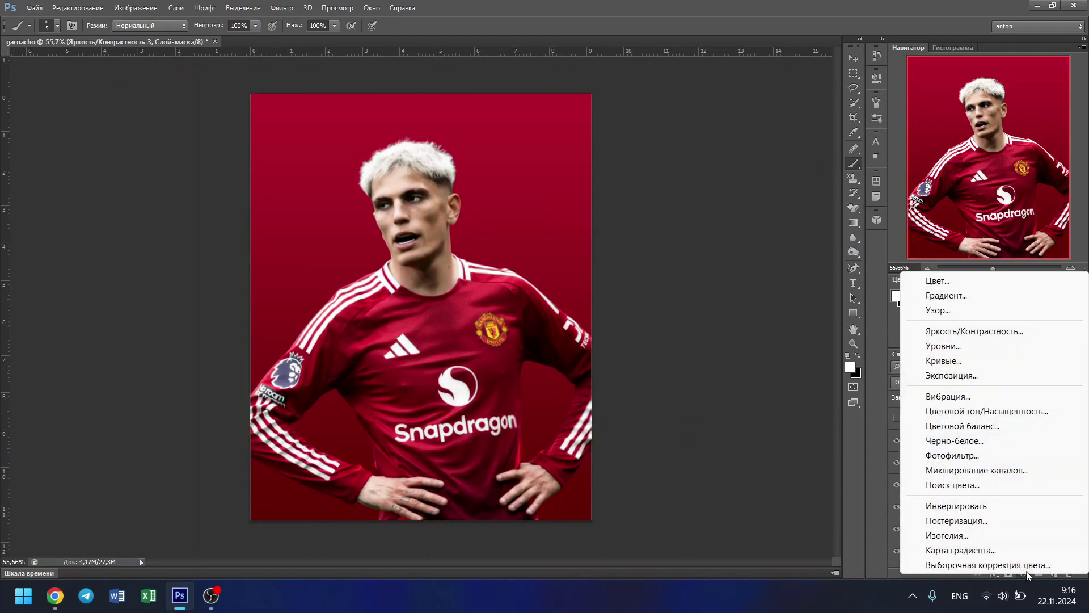
pyautogui.click(942, 569)
pyautogui.click(778, 263)
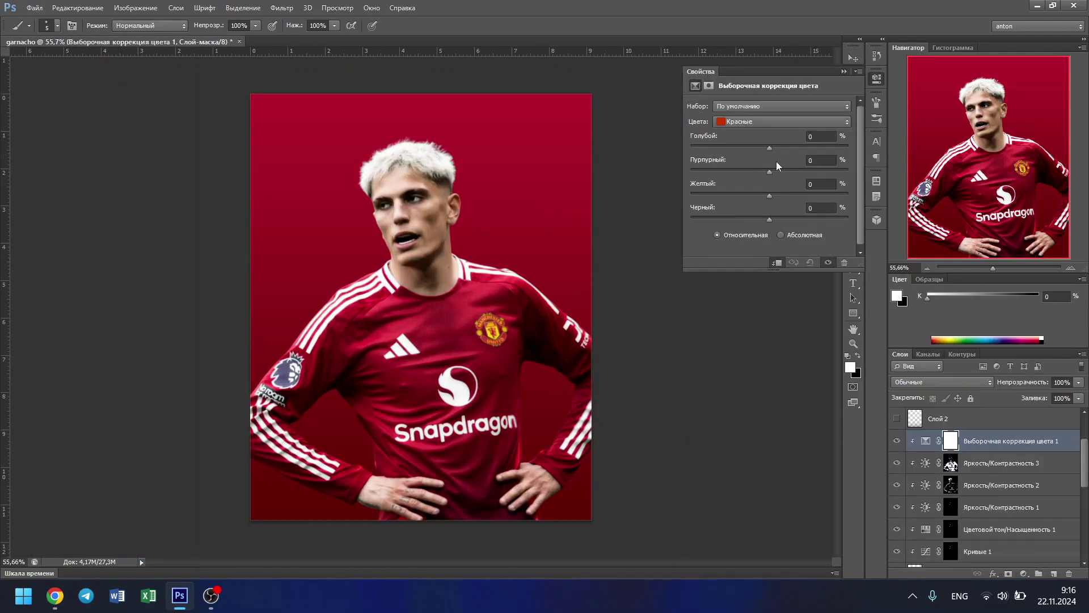
pyautogui.moveTo(770, 148)
pyautogui.mouseDown()
pyautogui.moveTo(760, 145)
pyautogui.moveTo(772, 171)
pyautogui.moveTo(762, 195)
pyautogui.mouseUp()
# - Tweak the Yellows (cyan -4, magenta +2, yellow +5, black +6) and toggle to compare
pyautogui.click(764, 123)
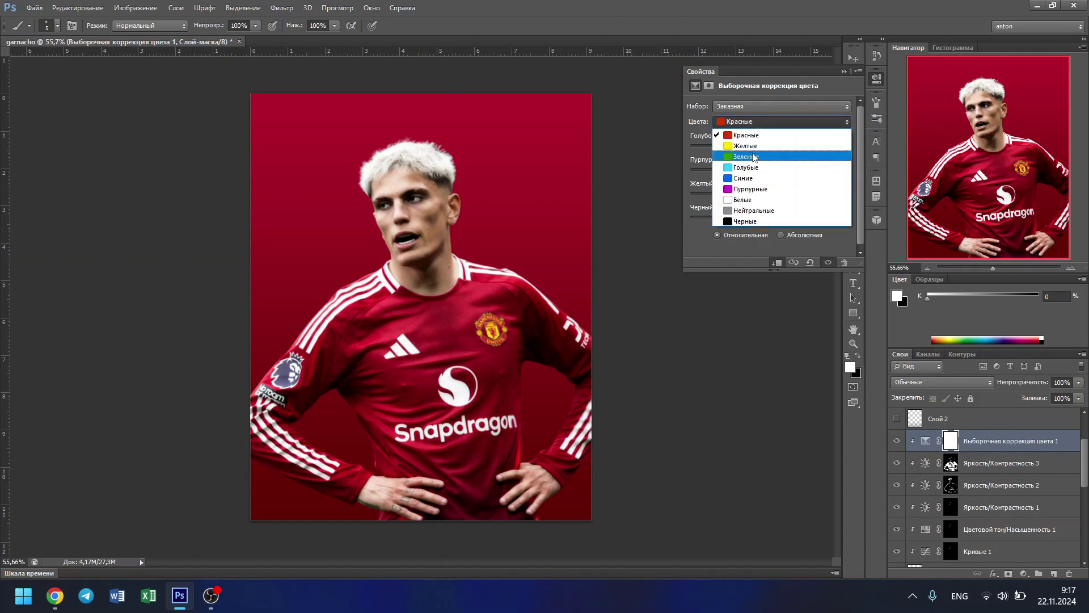
pyautogui.click(738, 138)
pyautogui.press('alt')
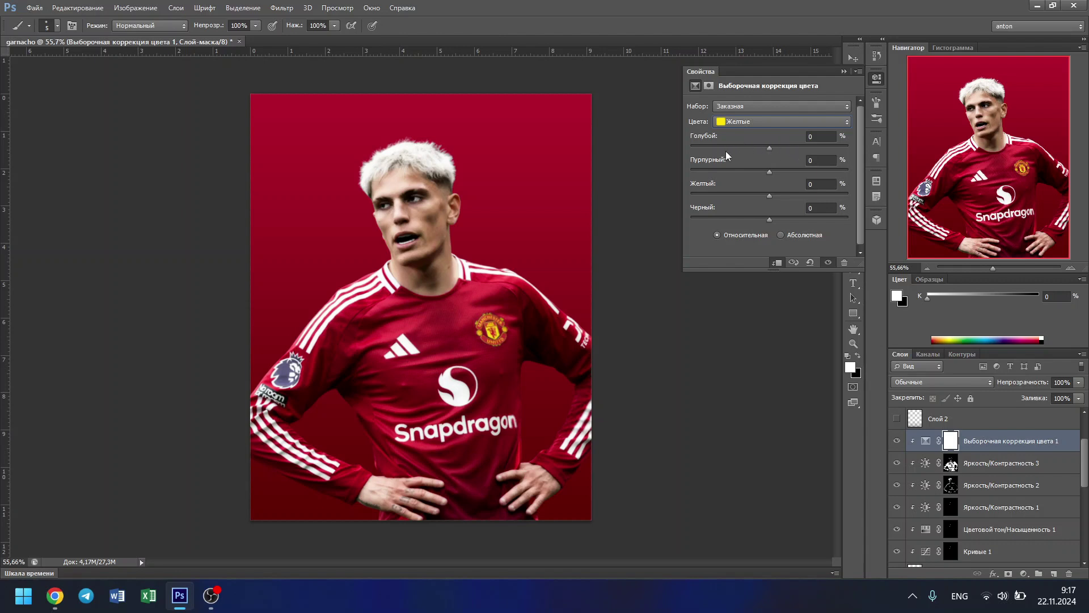
pyautogui.moveTo(769, 152); pyautogui.dragTo(778, 151)
pyautogui.moveTo(769, 175); pyautogui.dragTo(774, 220)
pyautogui.click(897, 441)
pyautogui.click(897, 441)
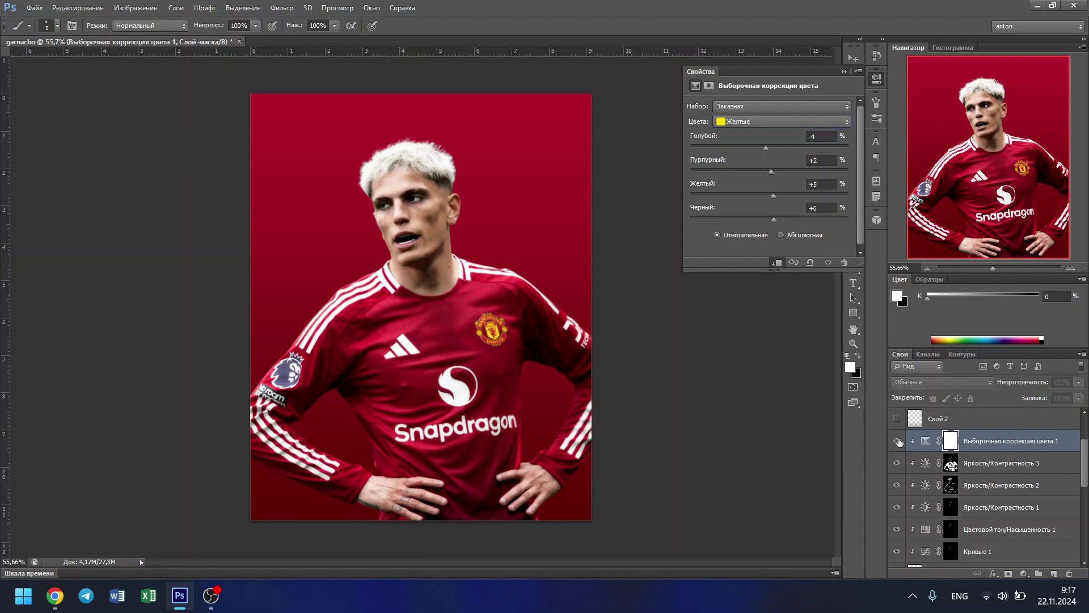
pyautogui.click(897, 441)
pyautogui.click(897, 441)
# - Add a new clipped layer in Overlay mode filled with 50% grey
pyautogui.click(1055, 566)
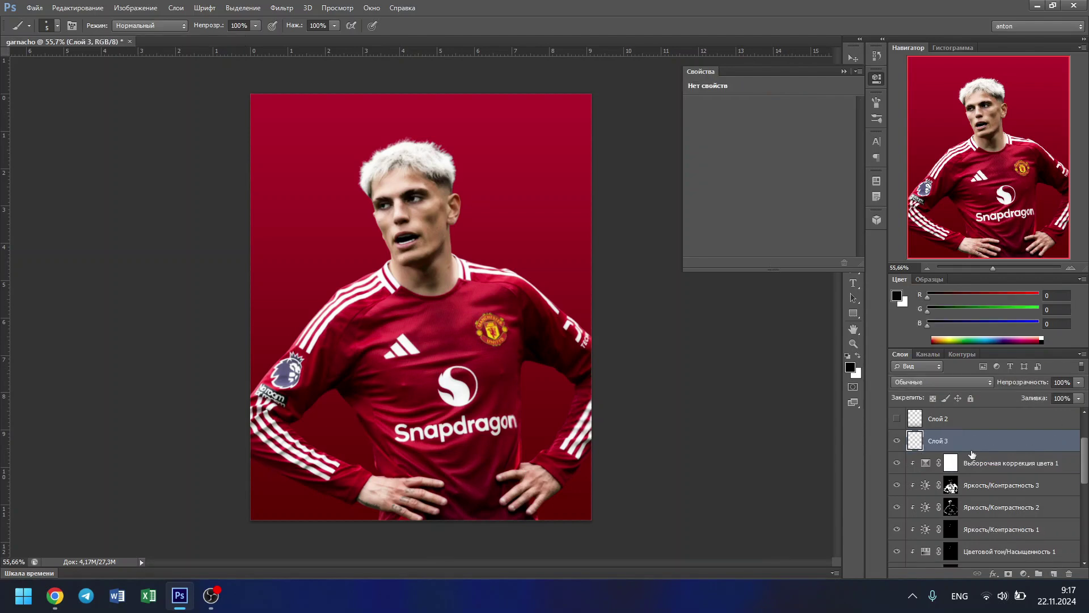
pyautogui.rightClick(976, 446)
pyautogui.click(875, 220)
pyautogui.click(938, 382)
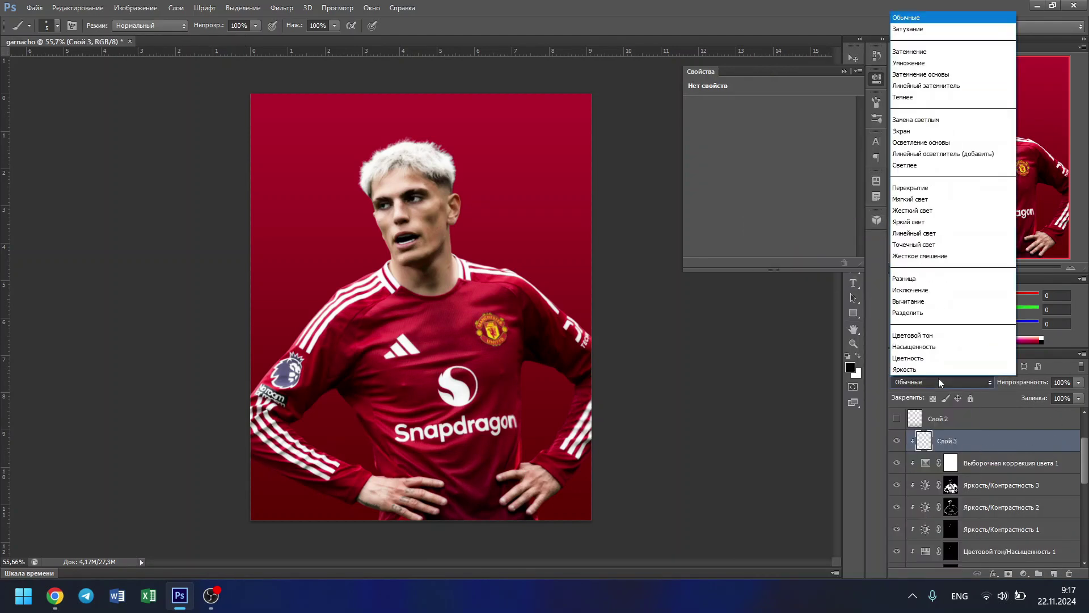
pyautogui.click(910, 188)
pyautogui.click(77, 7)
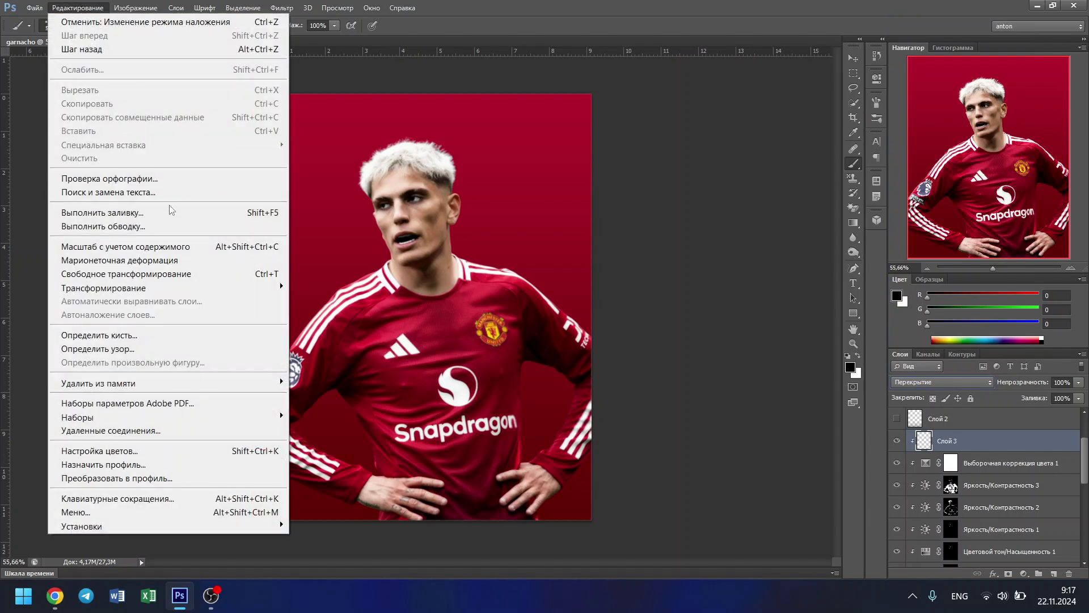
pyautogui.click(170, 211)
pyautogui.click(643, 173)
# - Dodge the ear, jawline and cheekbone on the grey Overlay layer
pyautogui.click(853, 251)
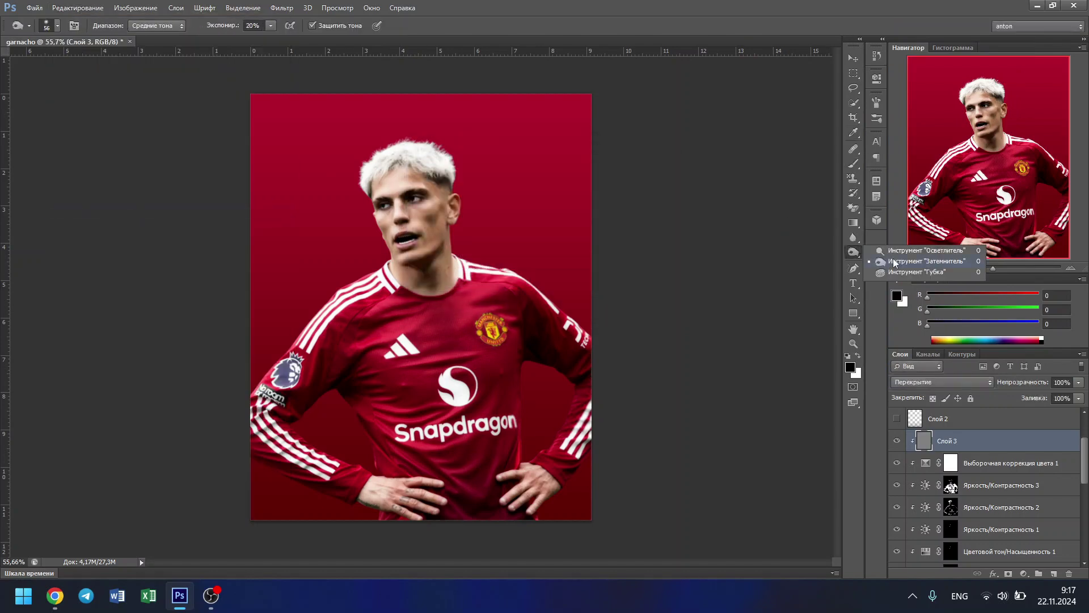
pyautogui.click(893, 258)
pyautogui.scroll(5, 405, 176)
pyautogui.scroll(2, 405, 176)
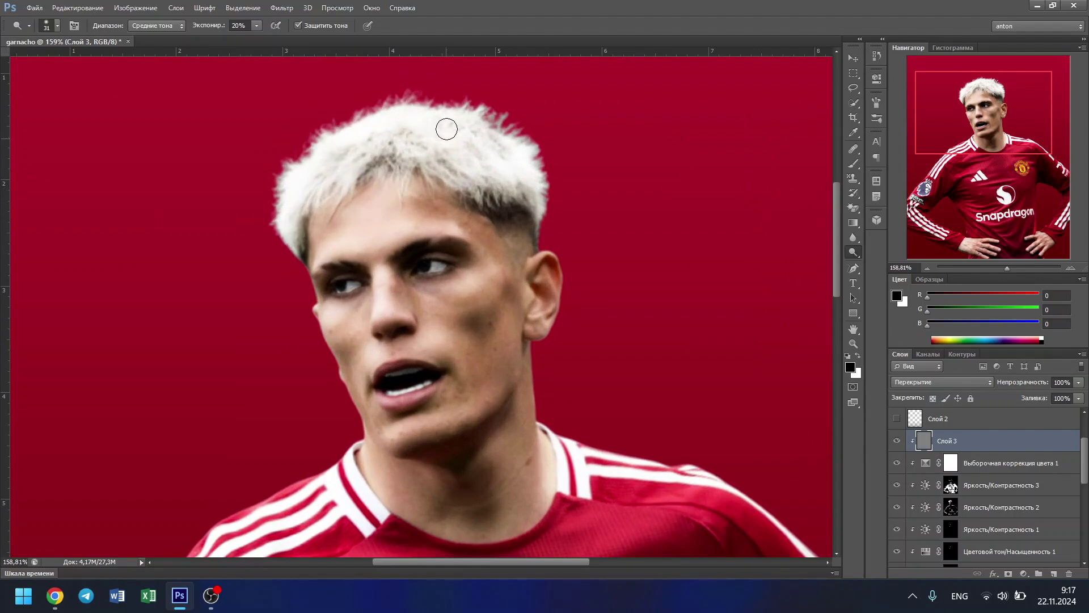
pyautogui.moveTo(535, 273); pyautogui.dragTo(538, 329)
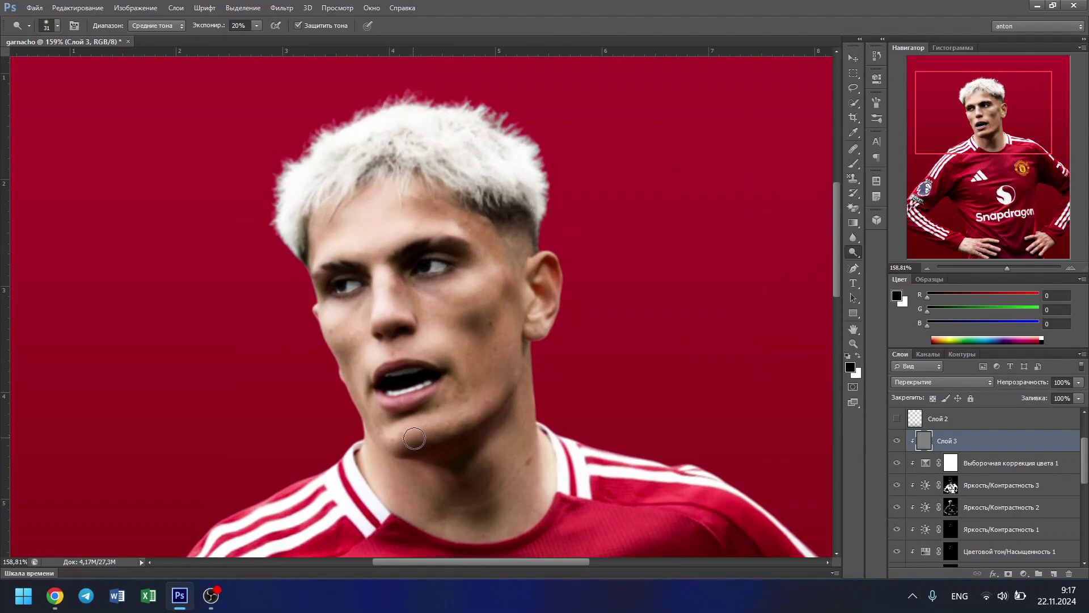
pyautogui.scroll(3, 427, 472)
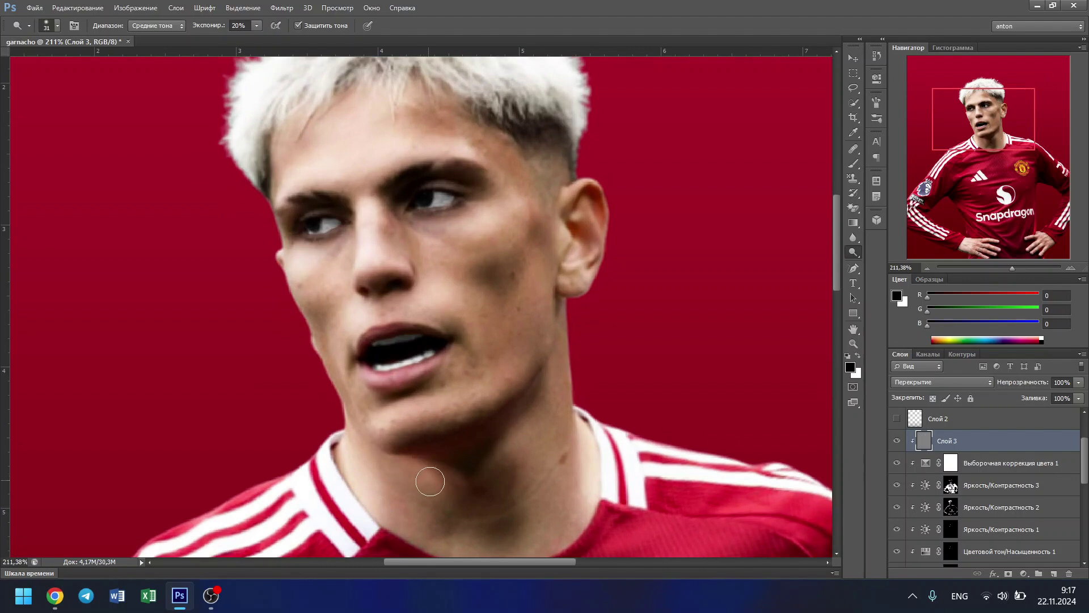
pyautogui.moveTo(389, 414); pyautogui.dragTo(518, 390)
pyautogui.scroll(-2, 545, 397)
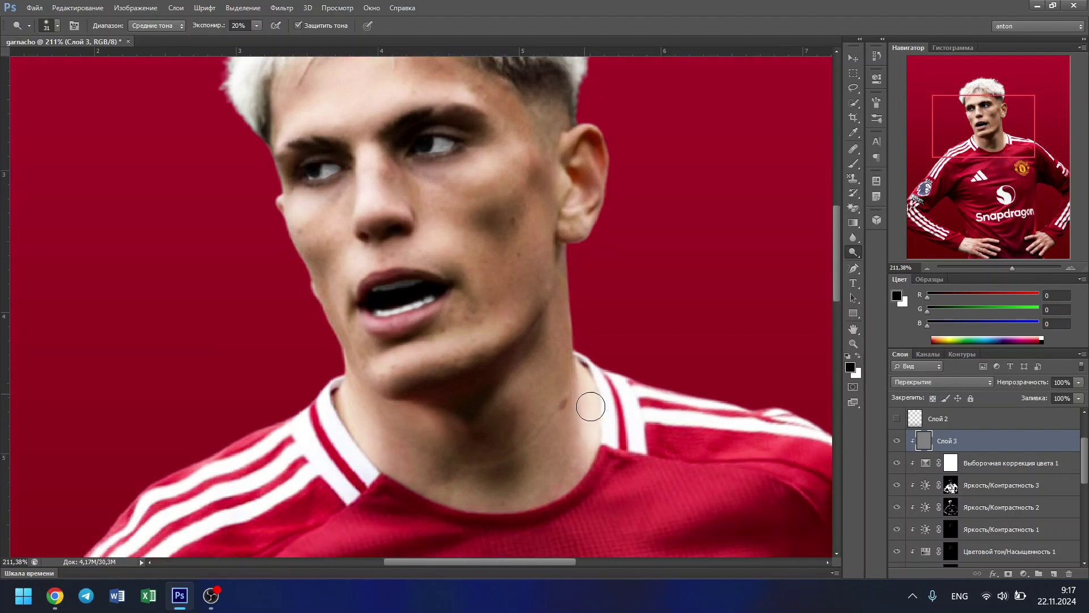
pyautogui.scroll(2, 347, 333)
pyautogui.scroll(1, 366, 247)
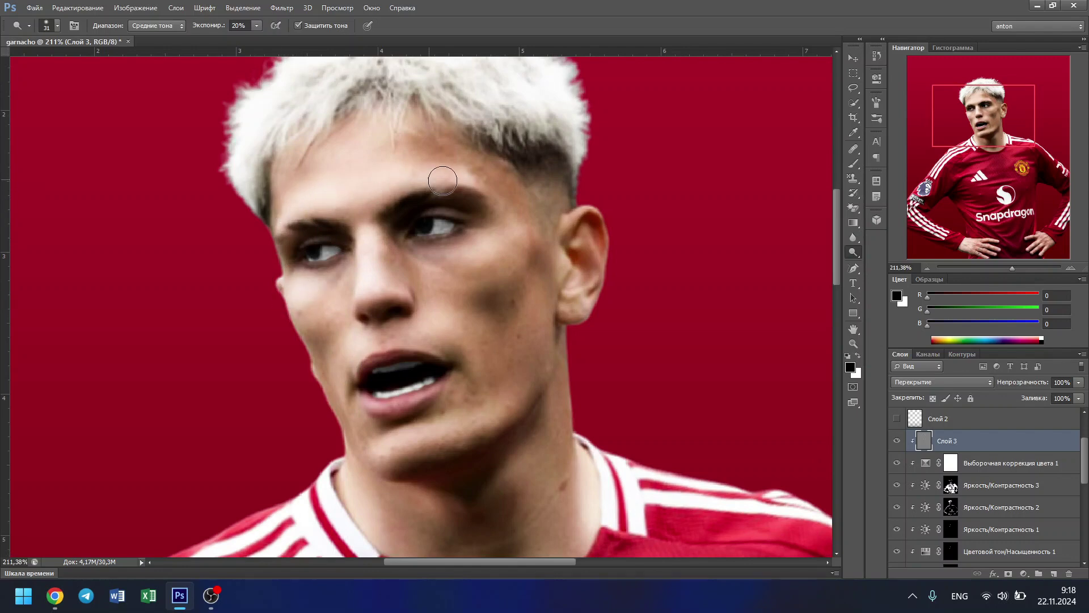
pyautogui.moveTo(515, 259)
pyautogui.mouseDown()
pyautogui.moveTo(507, 230)
pyautogui.moveTo(451, 329)
pyautogui.moveTo(468, 346)
pyautogui.moveTo(573, 307)
pyautogui.moveTo(573, 284)
pyautogui.moveTo(436, 279)
pyautogui.mouseUp()
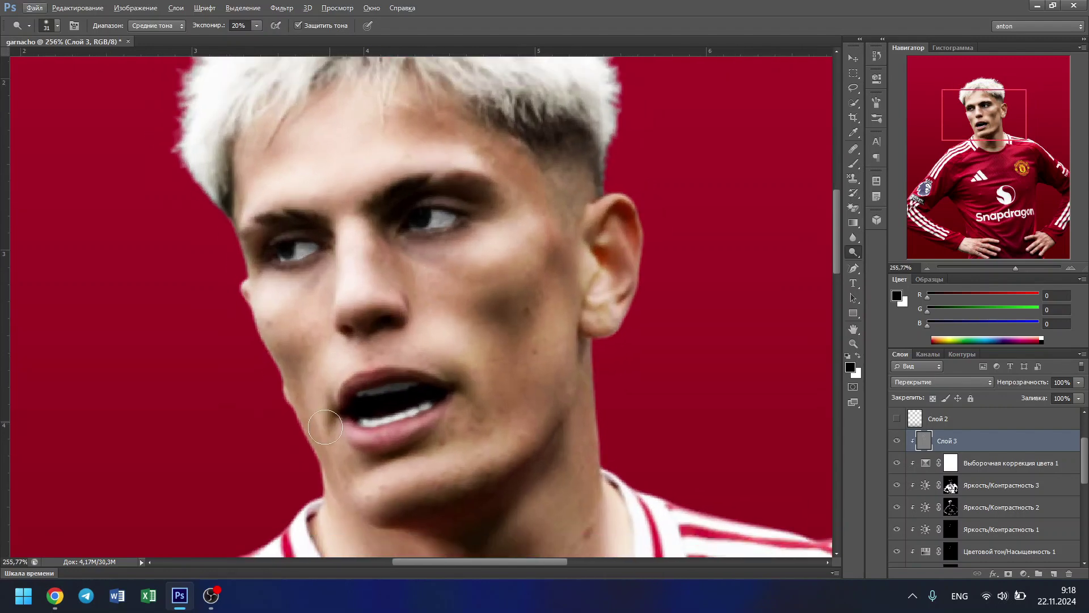
pyautogui.scroll(1, 282, 202)
pyautogui.scroll(-2, 363, 181)
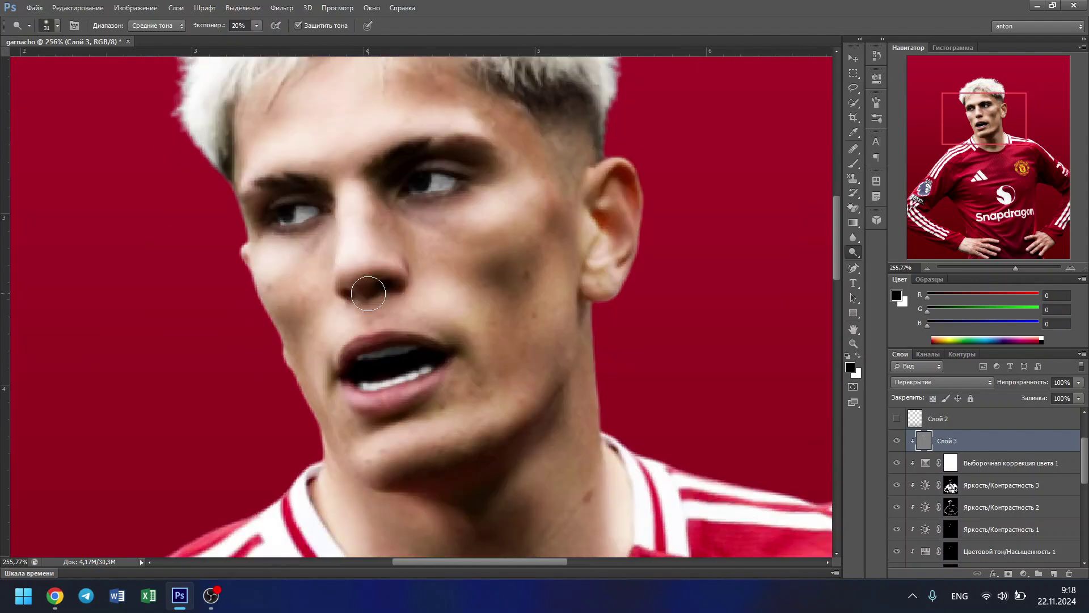
pyautogui.scroll(-2, 301, 312)
pyautogui.scroll(-1, 236, 447)
pyautogui.scroll(-1, 414, 416)
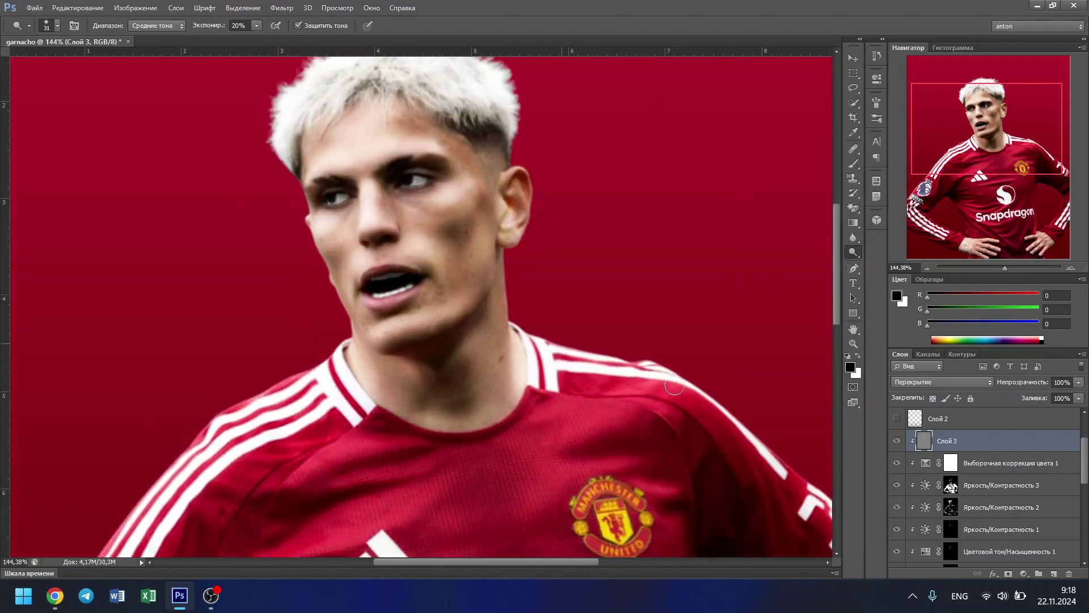
pyautogui.scroll(-1, 583, 468)
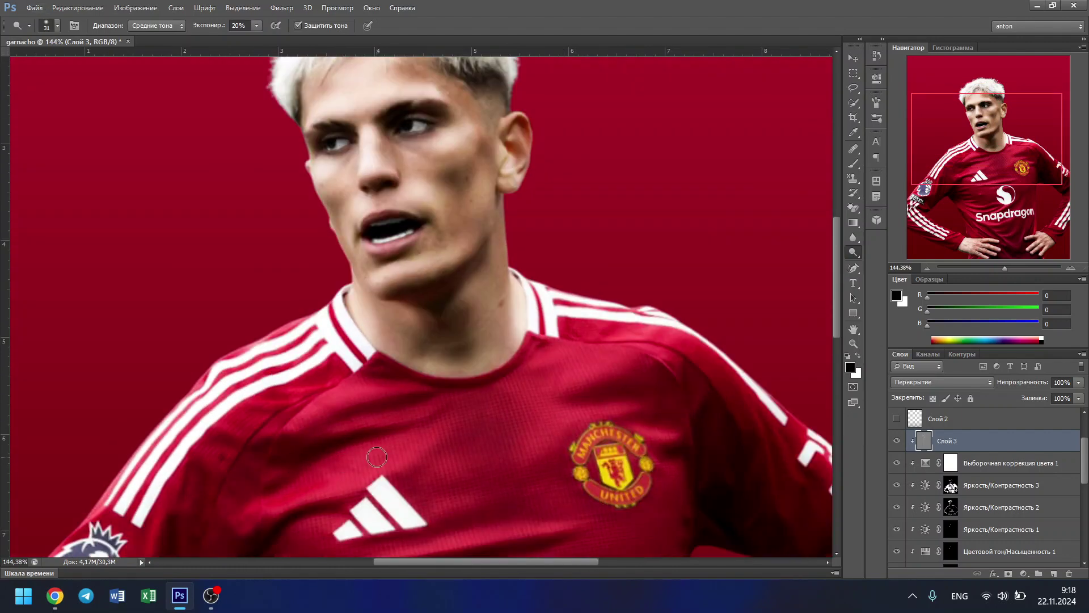
pyautogui.scroll(-3, 370, 422)
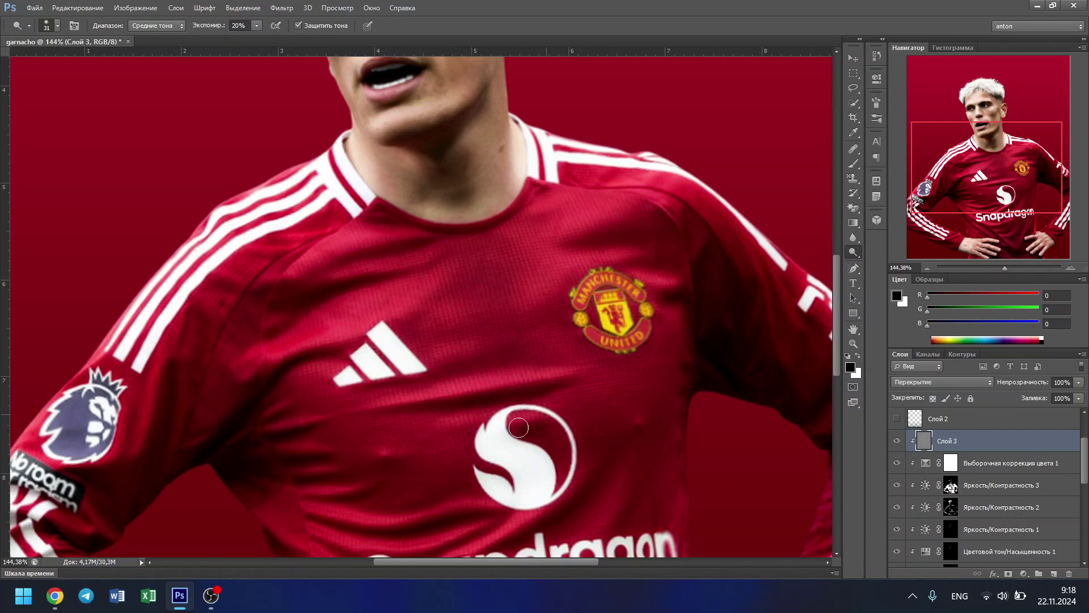
pyautogui.scroll(-2, 519, 427)
pyautogui.scroll(-2, 450, 497)
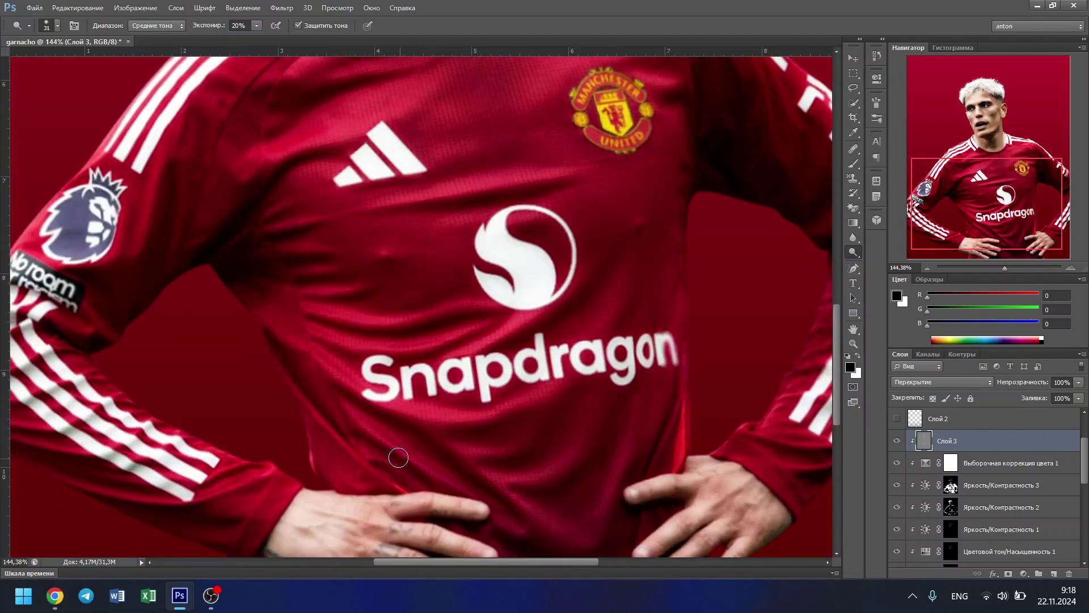
pyautogui.scroll(-2, 349, 458)
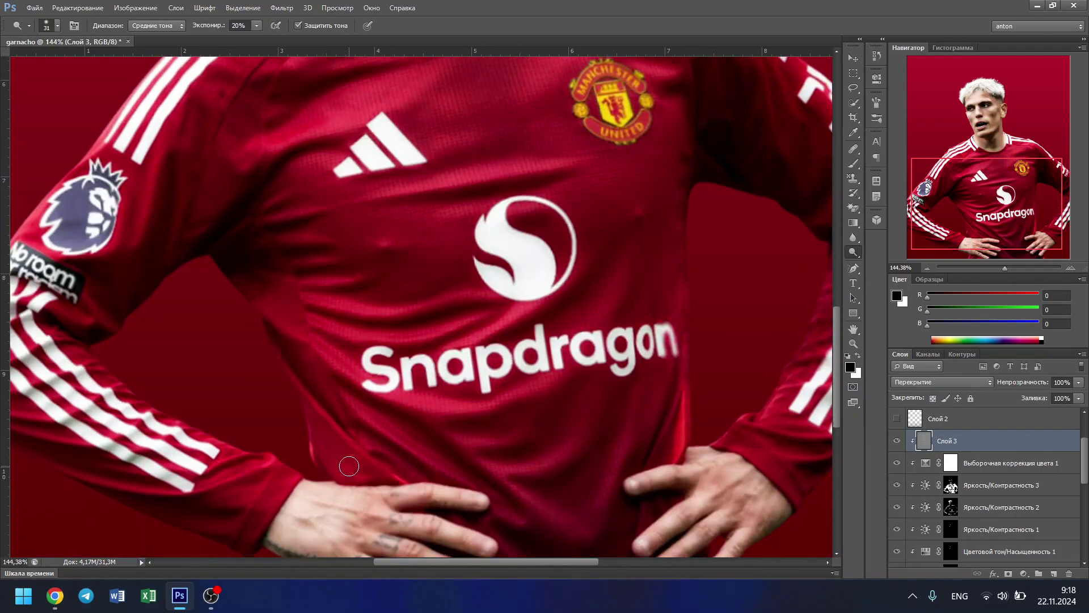
pyautogui.scroll(1, 48, 269)
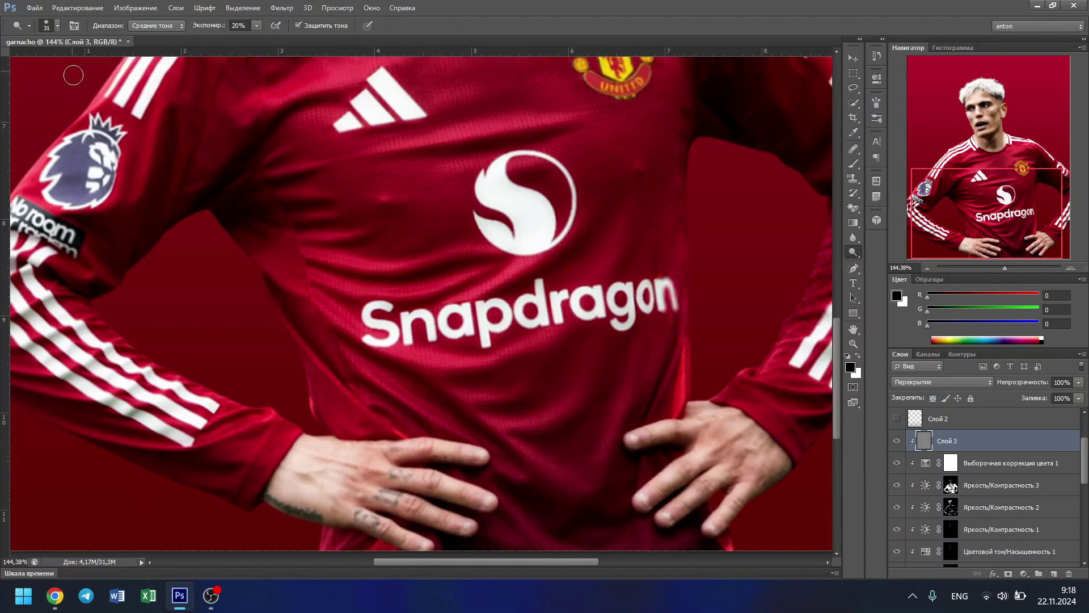
pyautogui.scroll(1, 41, 235)
pyautogui.hscroll(-3, 444, 565)
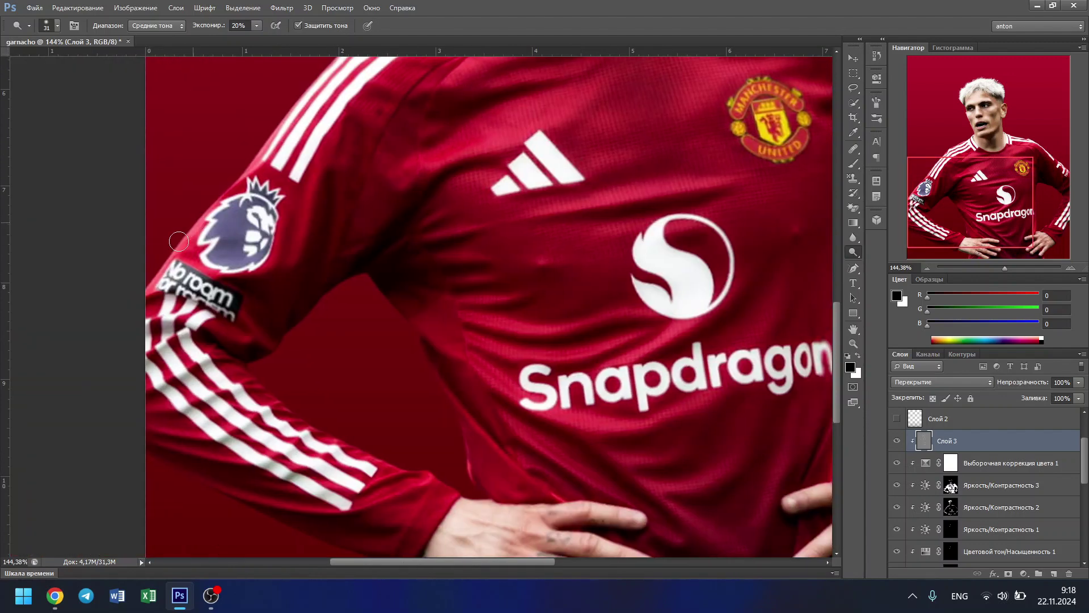
pyautogui.hscroll(4, 612, 559)
pyautogui.scroll(1, 607, 397)
pyautogui.scroll(1, 602, 270)
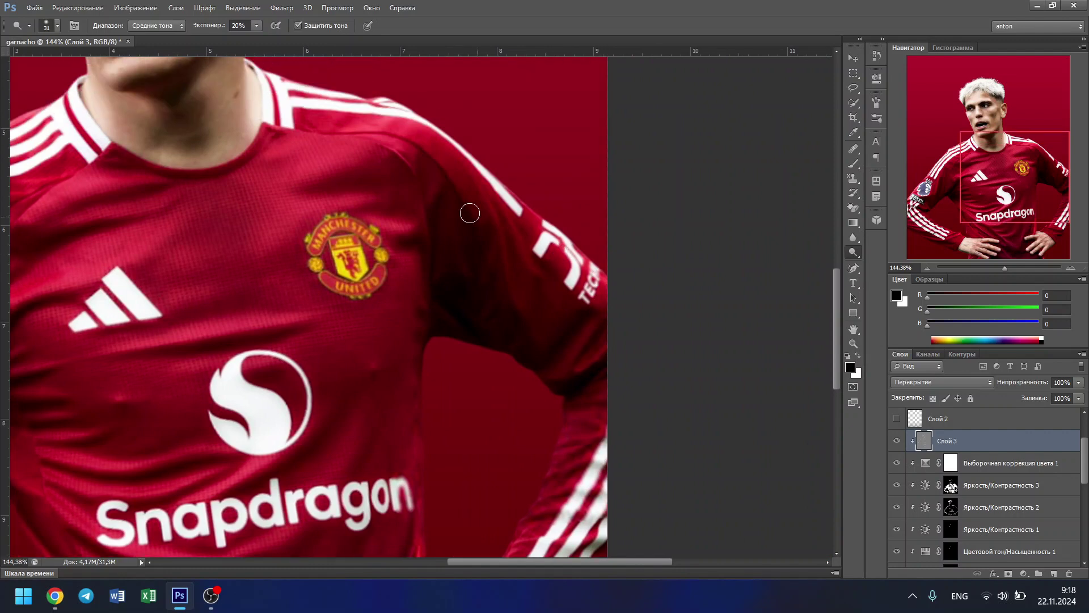
pyautogui.scroll(-2, 669, 309)
pyautogui.scroll(1, 630, 327)
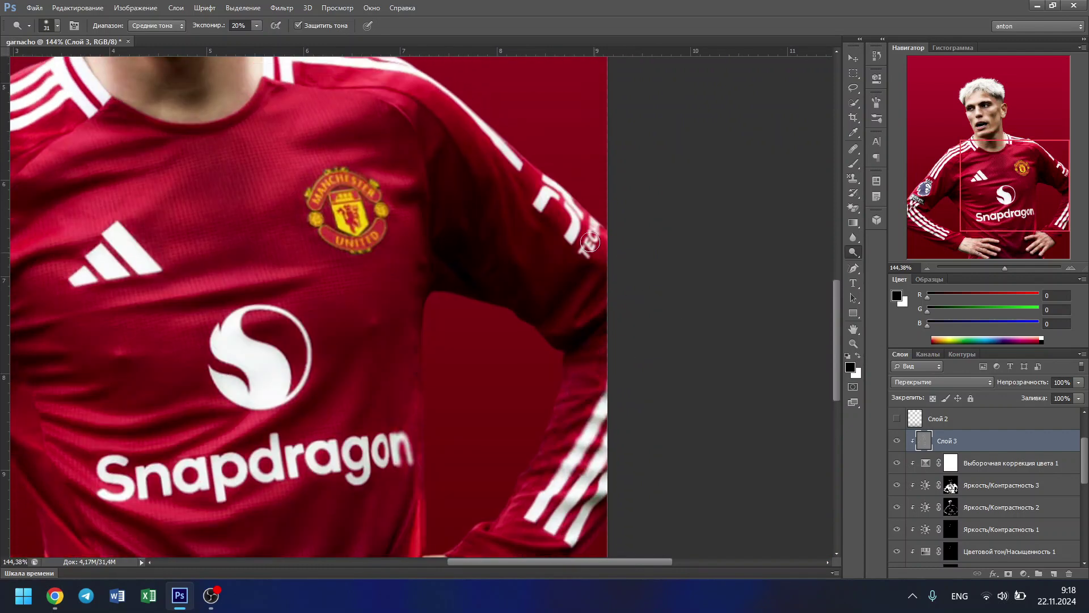
pyautogui.scroll(-1, 596, 352)
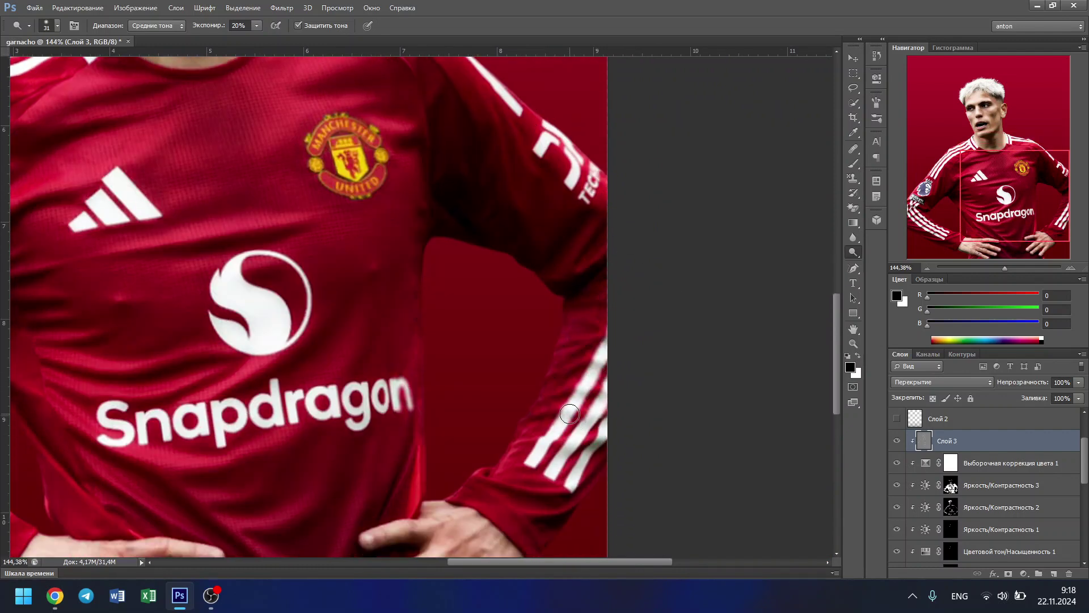
pyautogui.keyDown('alt'); pyautogui.scroll(1, 570, 414); pyautogui.keyUp('alt')
pyautogui.scroll(-1, 607, 473)
pyautogui.scroll(-1, 507, 529)
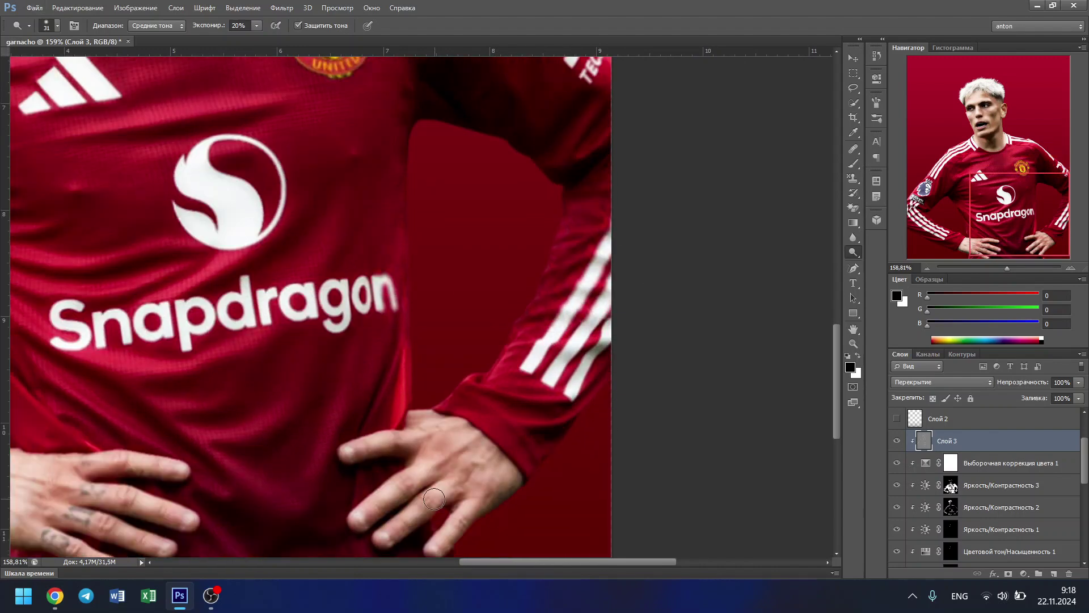
pyautogui.keyDown('alt'); pyautogui.scroll(-7, 407, 329); pyautogui.keyUp('alt')
pyautogui.keyDown('alt'); pyautogui.scroll(-4, 368, 282); pyautogui.keyUp('alt')
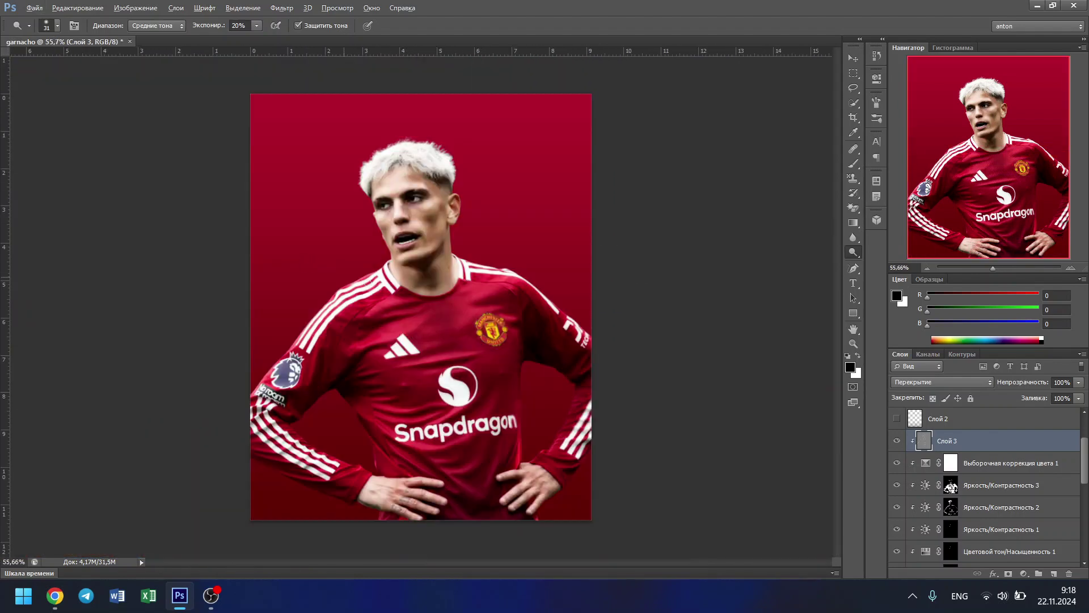
pyautogui.keyDown('alt'); pyautogui.scroll(5, 422, 262); pyautogui.keyUp('alt')
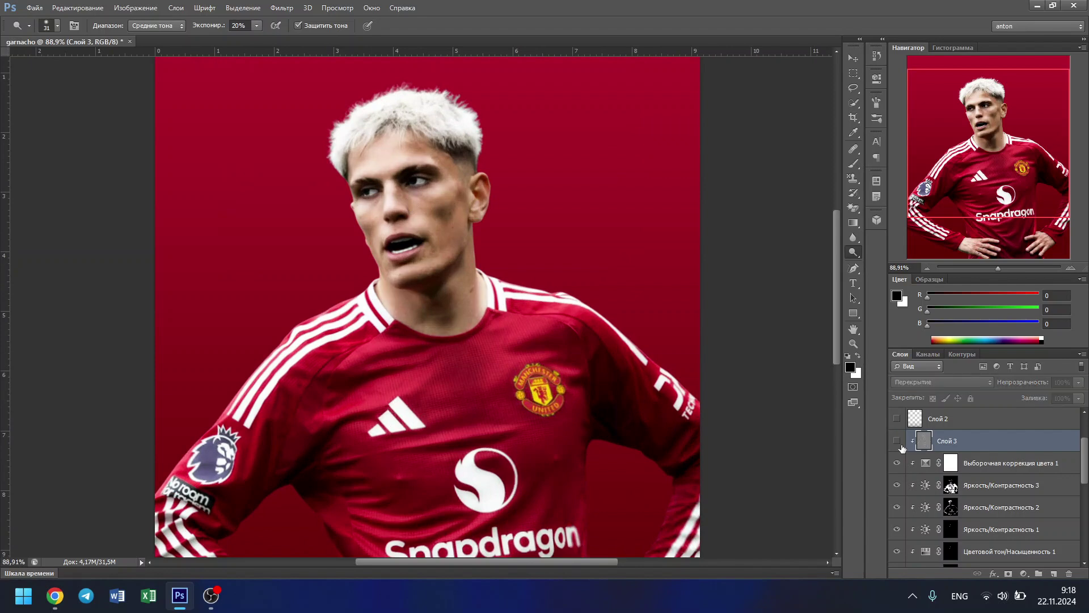
# - Switch to the Burn tool and darken the shadow along the cheek and jaw
pyautogui.hotkey('shift', 'o')
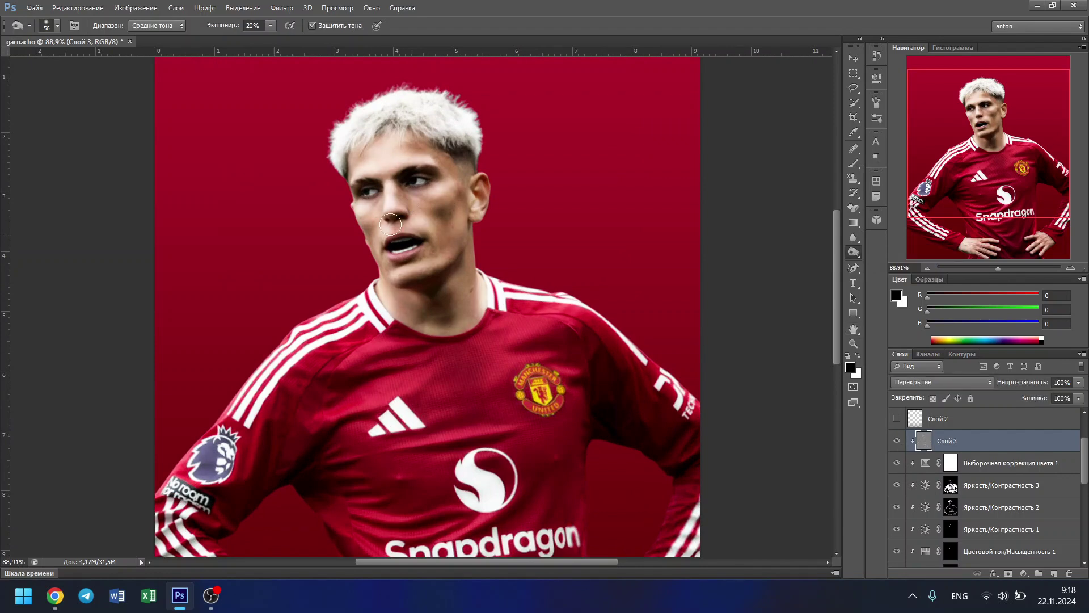
pyautogui.keyDown('alt'); pyautogui.scroll(9, 369, 186); pyautogui.keyUp('alt')
pyautogui.scroll(3, 309, 145)
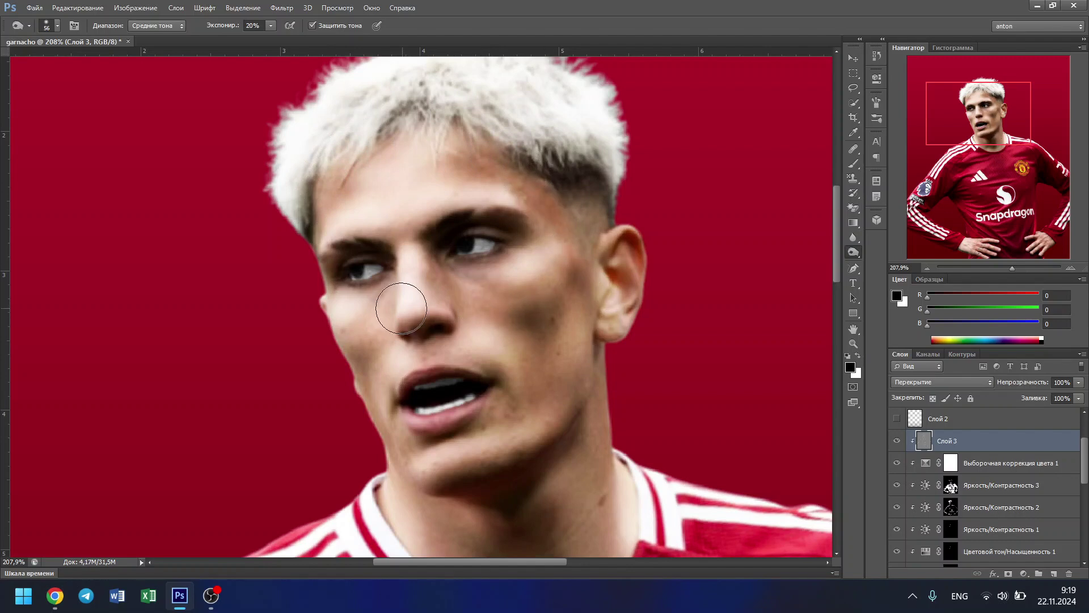
pyautogui.moveTo(357, 317); pyautogui.dragTo(365, 374)
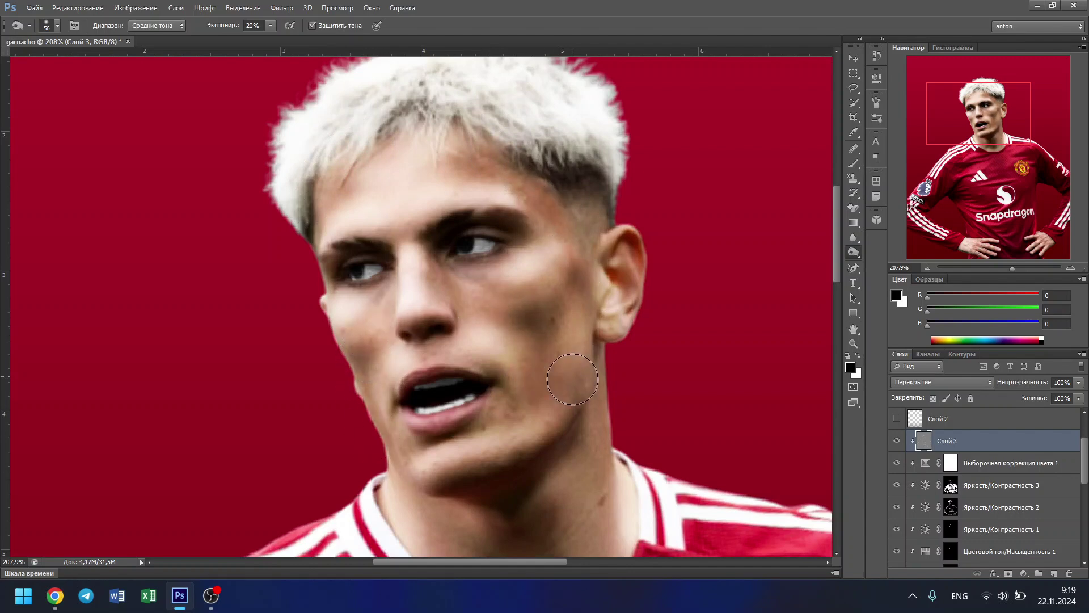
# - Burn deeper shadows into the shirt creases, including the fold beside the Snapdragon logo
pyautogui.scroll(-4, 567, 434)
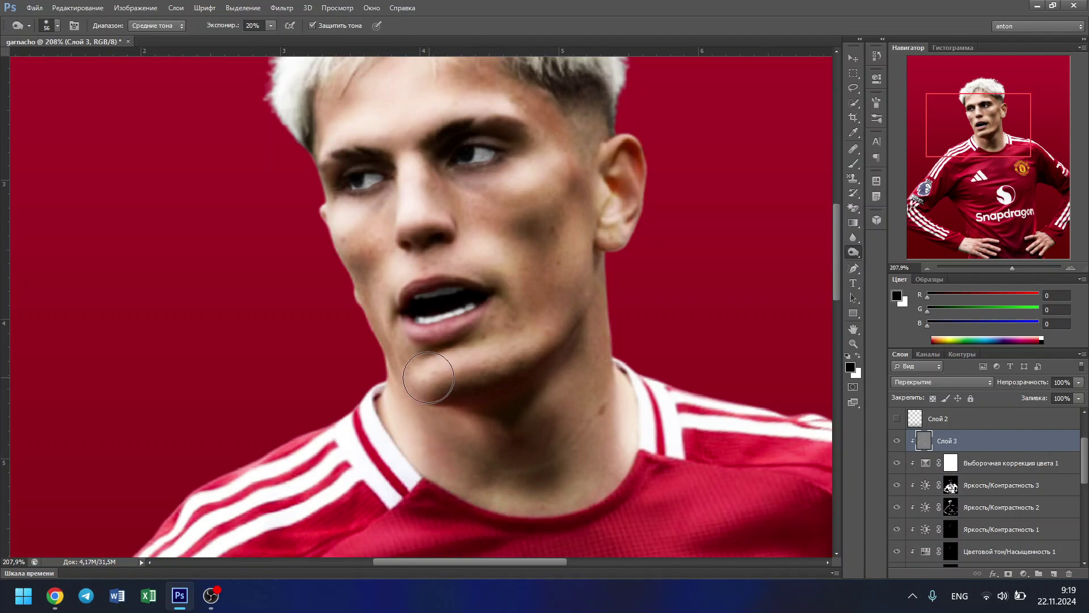
pyautogui.scroll(-1, 479, 365)
pyautogui.scroll(3, 483, 306)
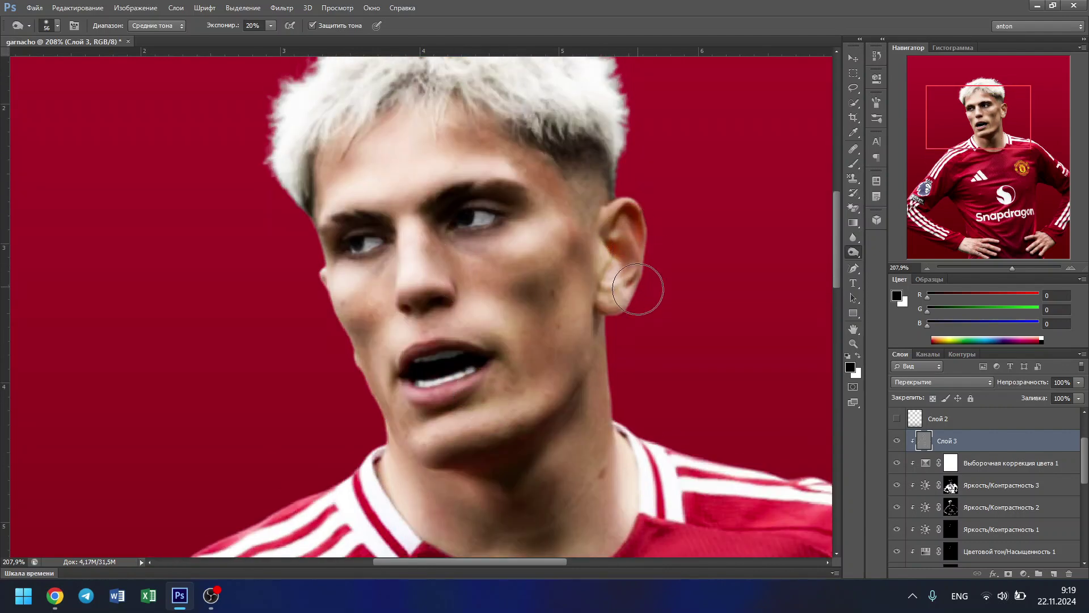
pyautogui.scroll(-2, 624, 267)
pyautogui.scroll(-1, 568, 369)
pyautogui.scroll(-5, 484, 487)
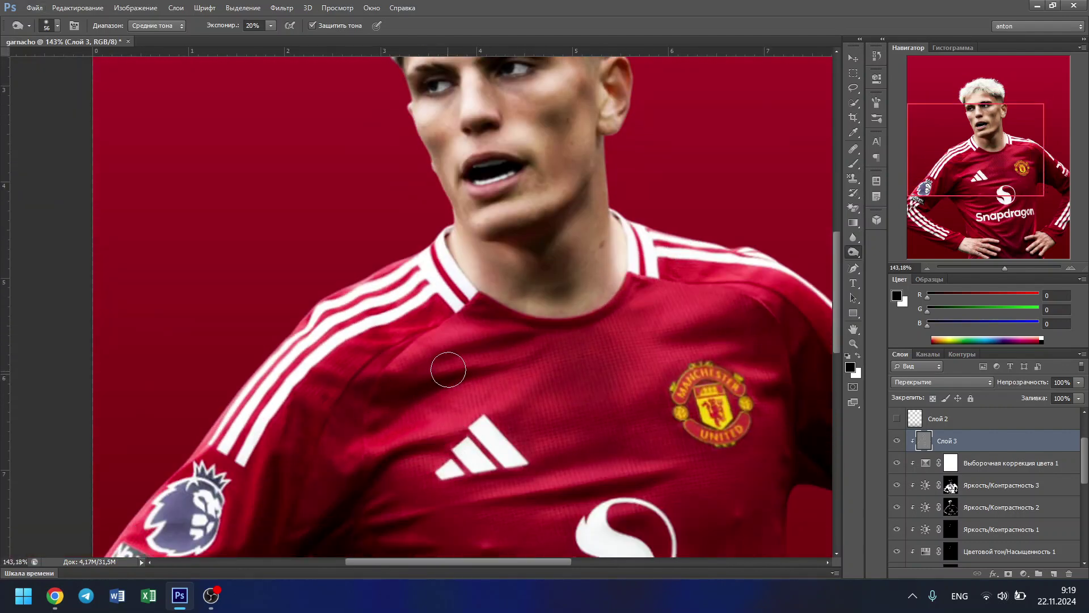
pyautogui.scroll(-2, 749, 451)
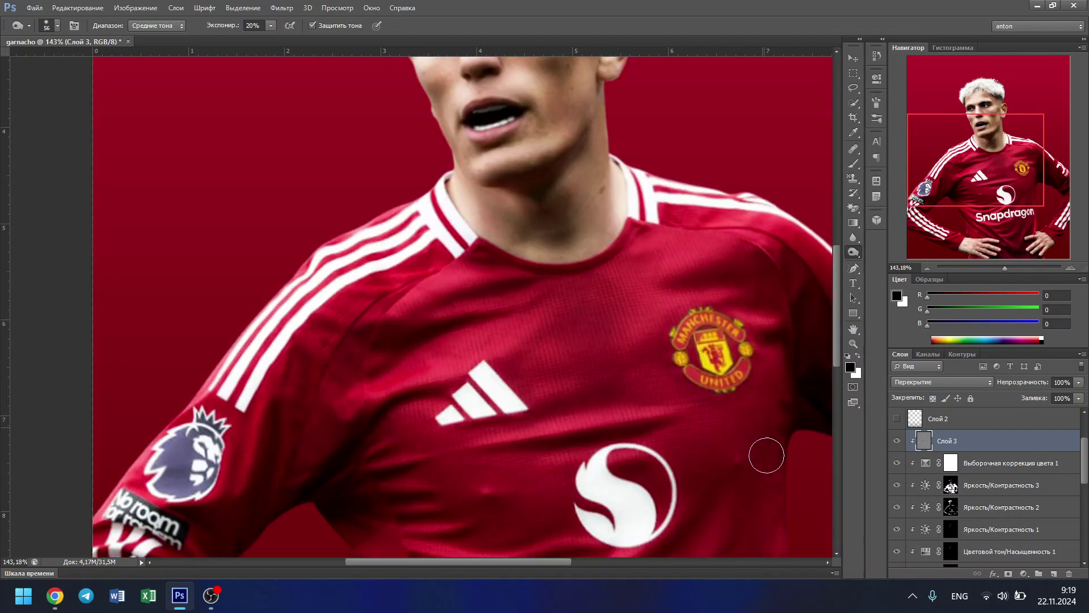
pyautogui.scroll(-4, 624, 448)
pyautogui.scroll(-2, 381, 393)
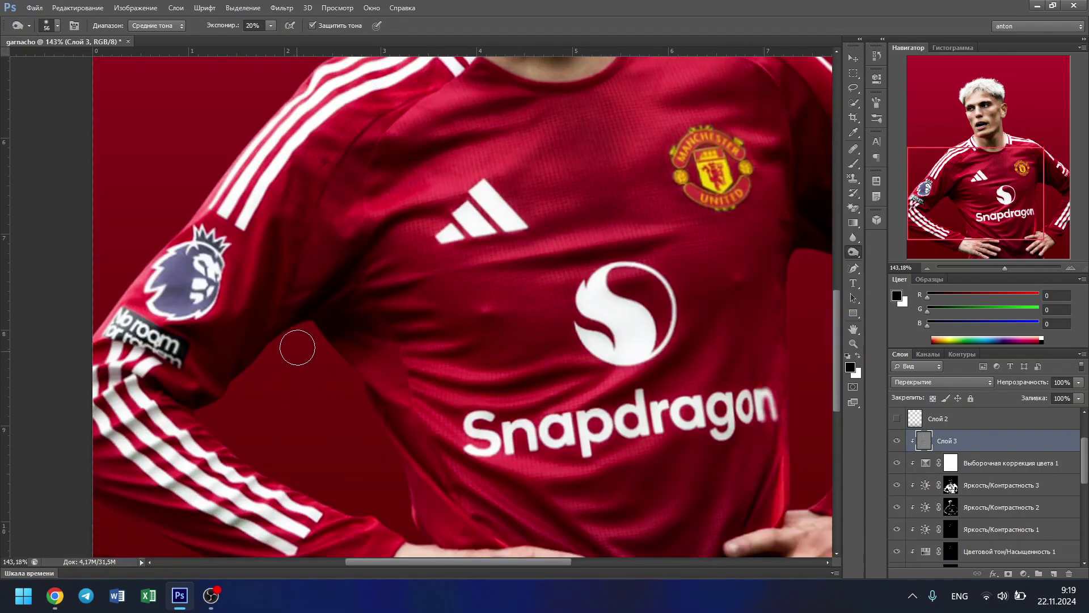
pyautogui.scroll(-4, 414, 397)
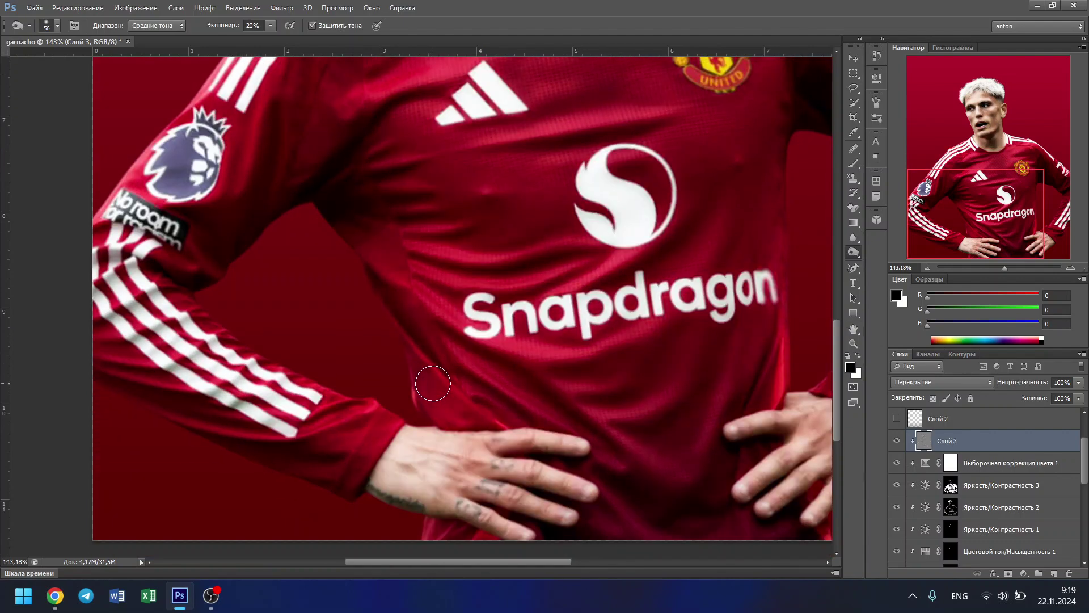
pyautogui.scroll(-2, 525, 488)
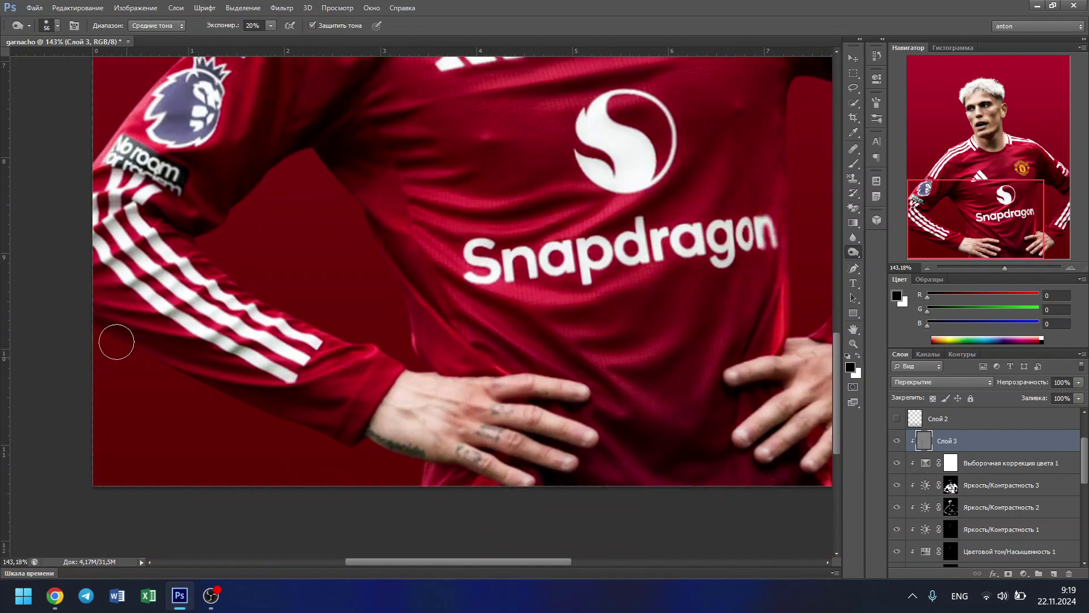
pyautogui.moveTo(477, 561); pyautogui.dragTo(555, 562)
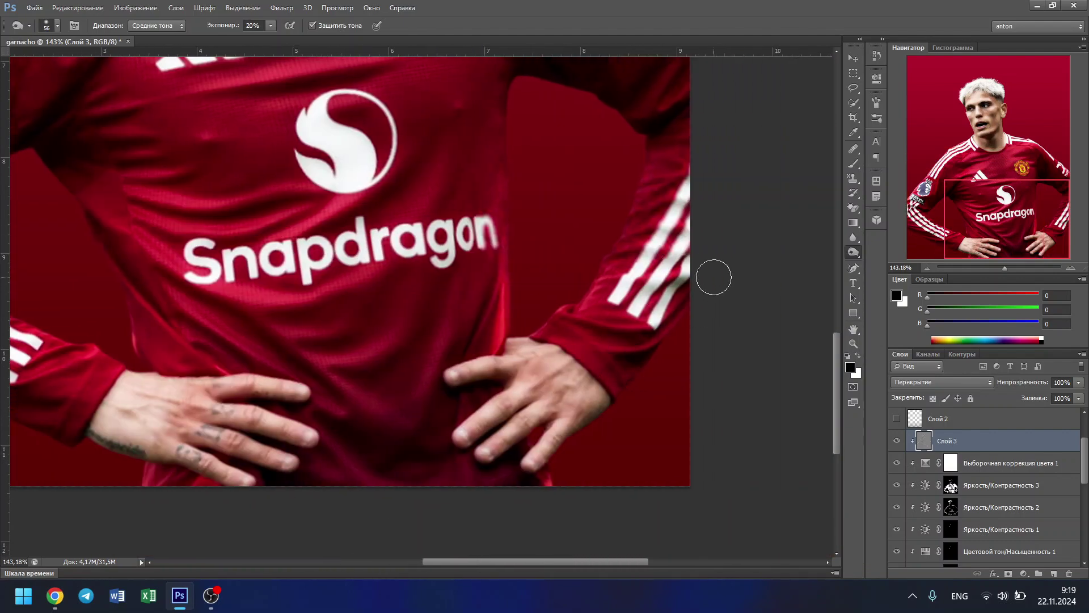
pyautogui.scroll(5, 641, 236)
pyautogui.moveTo(498, 335); pyautogui.dragTo(506, 437)
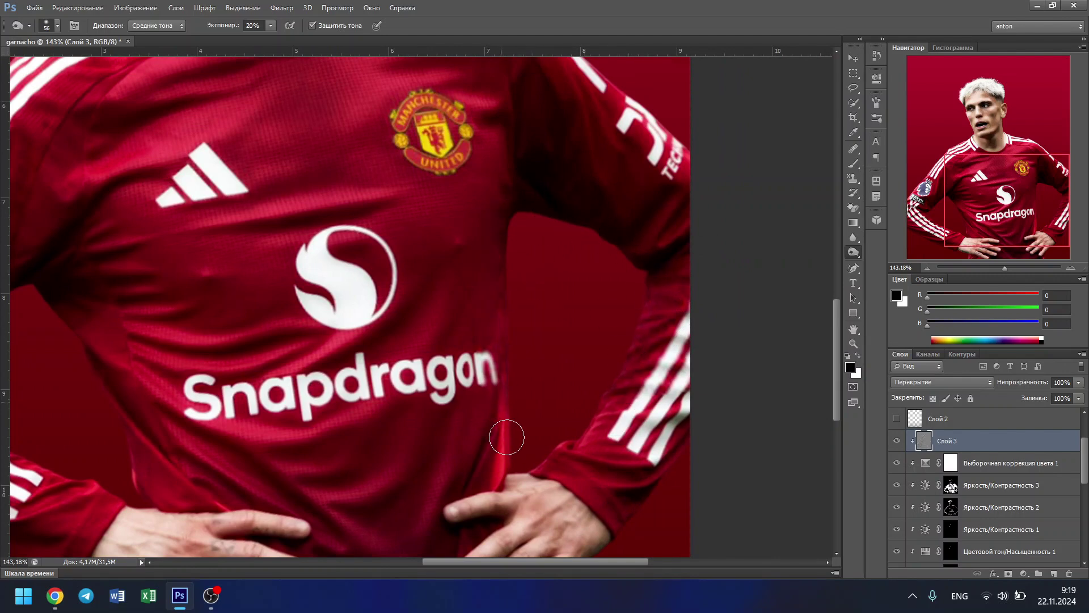
pyautogui.scroll(-1, 614, 337)
pyautogui.scroll(-5, 577, 514)
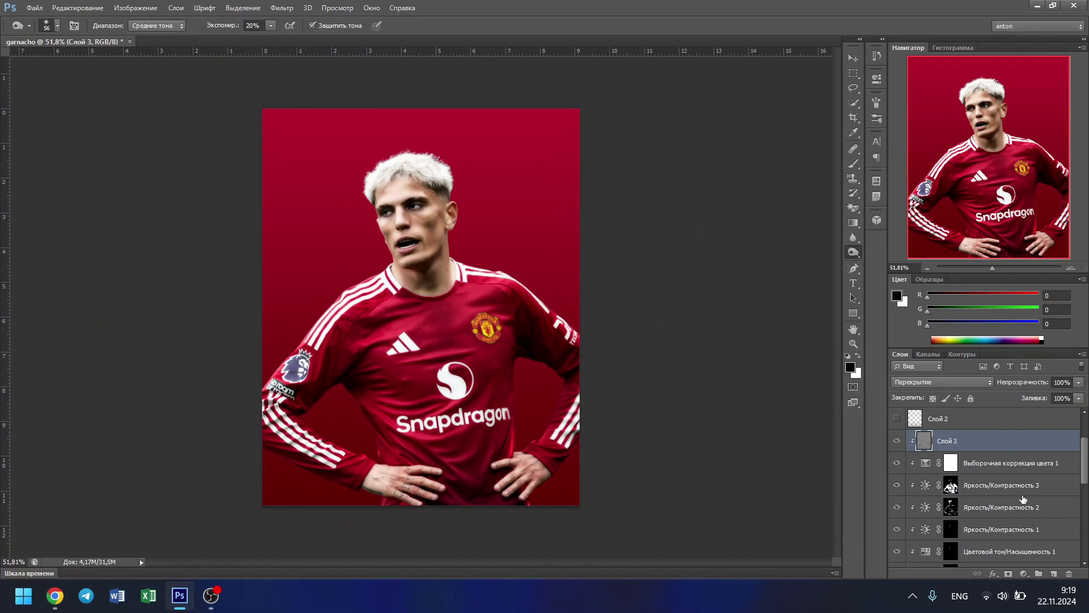
# - Add a Levels adjustment layer with the midtone set to 1.01
pyautogui.click(1024, 574)
pyautogui.click(943, 344)
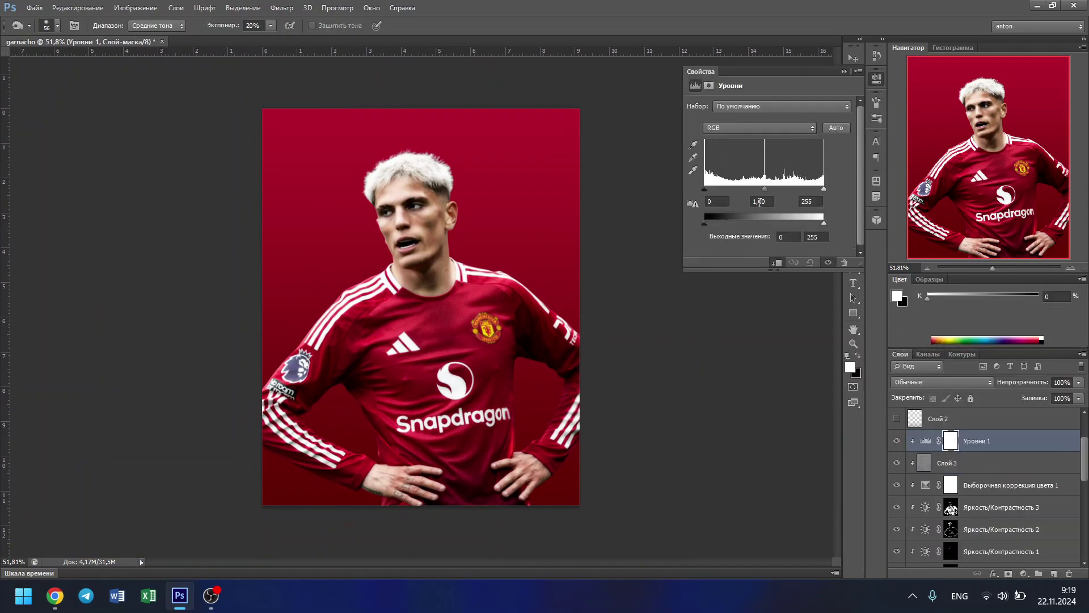
pyautogui.press('Up')
pyautogui.press('Up')
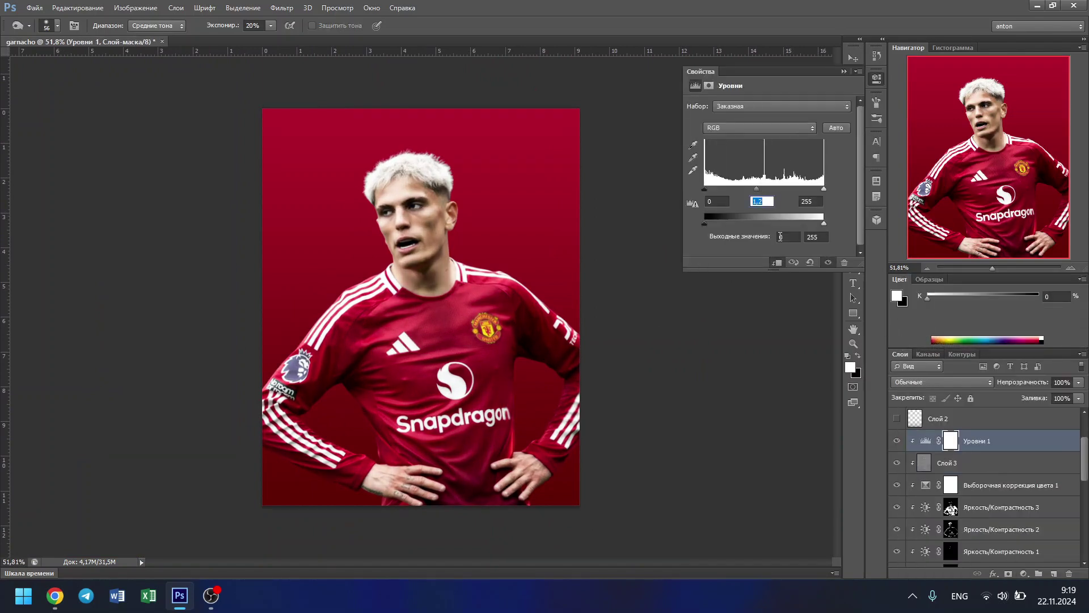
pyautogui.click(844, 72)
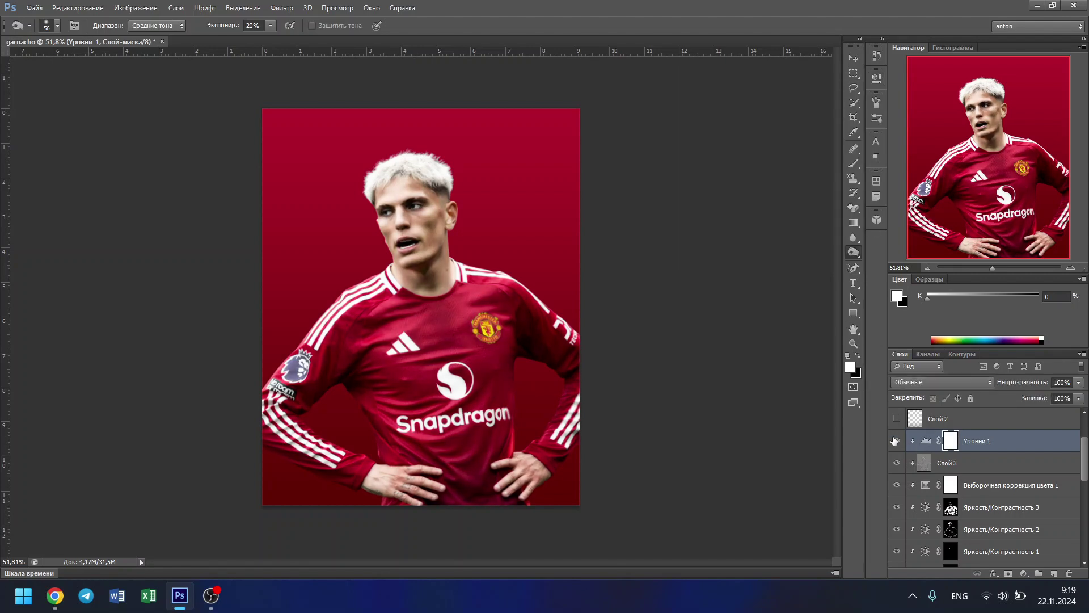
pyautogui.scroll(2, 910, 502)
# - Add a second clipped Selective Color layer with cyan and magenta reduced in the Reds
pyautogui.click(1023, 573)
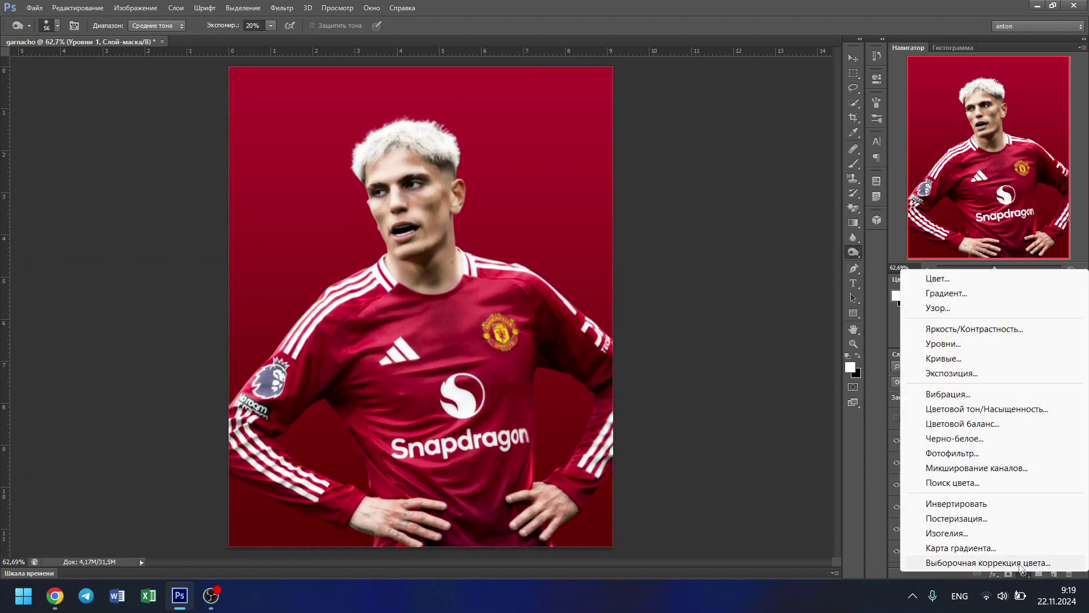
pyautogui.click(947, 527)
pyautogui.click(783, 122)
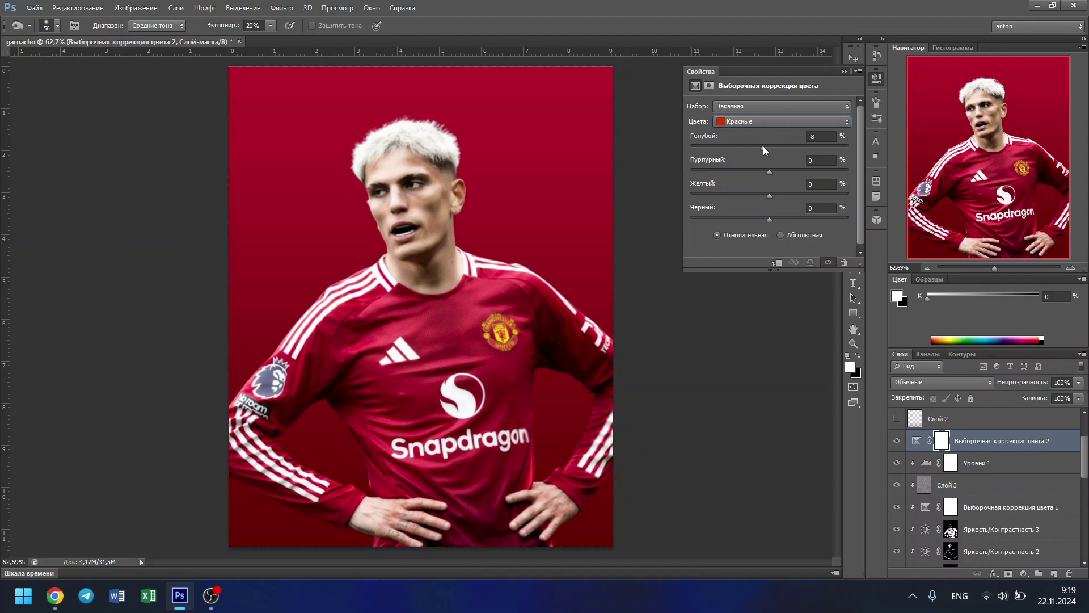
pyautogui.moveTo(764, 148); pyautogui.dragTo(773, 219)
pyautogui.click(778, 264)
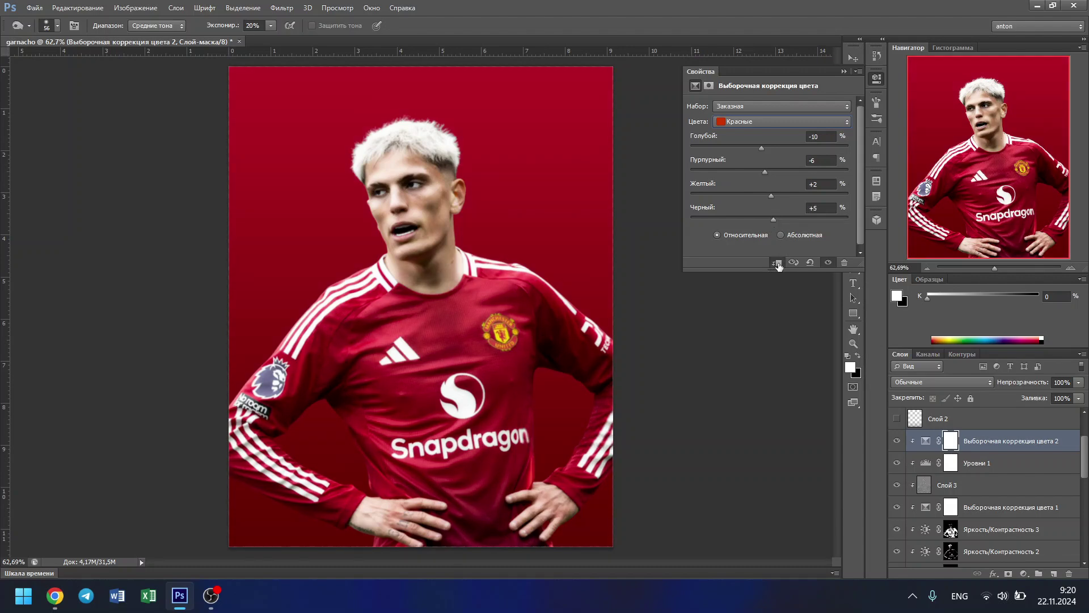
# - Set the Yellows to cyan -16, magenta +9 and black +10
pyautogui.click(755, 122)
pyautogui.click(769, 149)
pyautogui.moveTo(768, 196)
pyautogui.mouseDown()
pyautogui.moveTo(721, 196)
pyautogui.moveTo(773, 196)
pyautogui.moveTo(768, 219)
pyautogui.mouseUp()
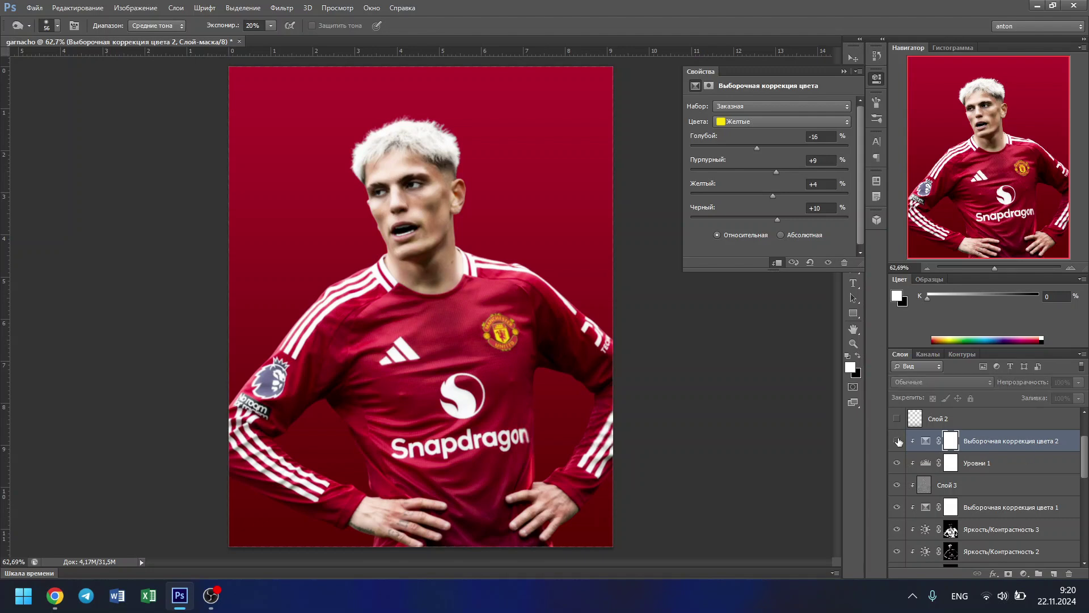
pyautogui.click(843, 72)
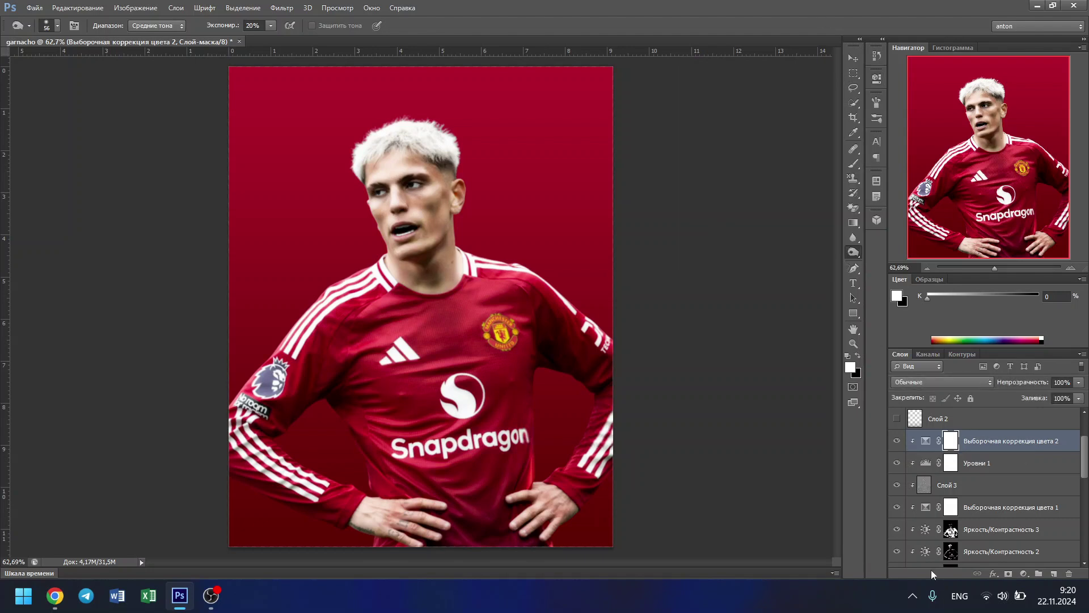
pyautogui.scroll(3, 511, 386)
pyautogui.scroll(-3, 483, 397)
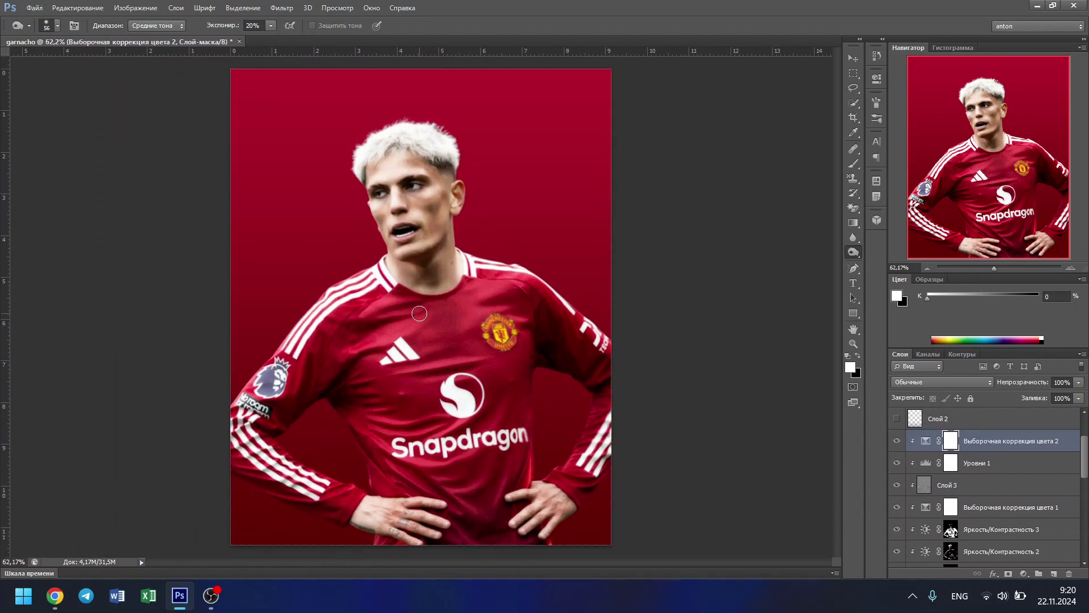
pyautogui.scroll(-1, 980, 500)
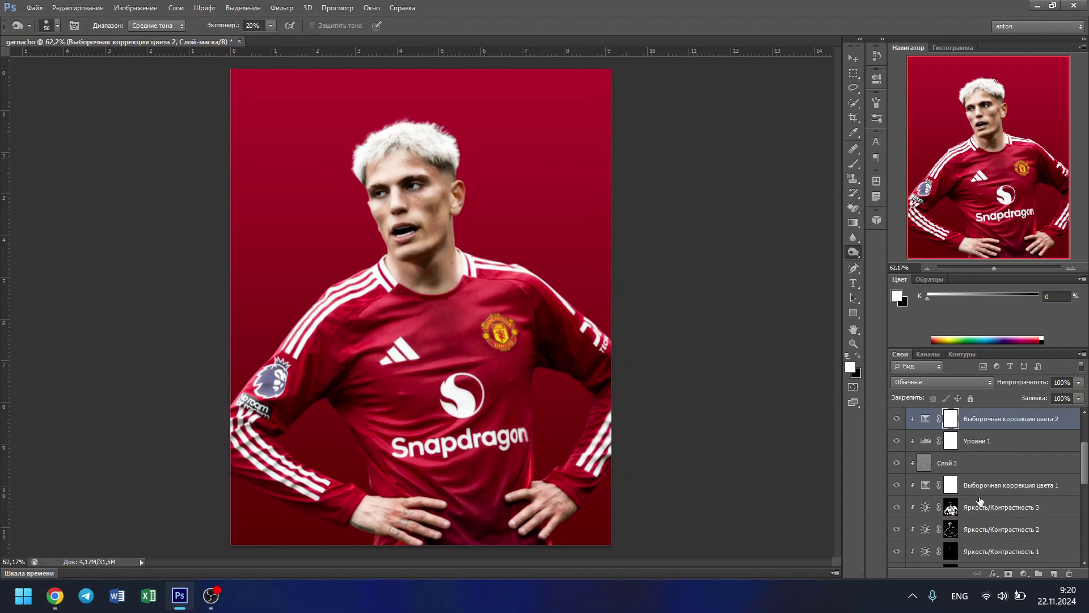
pyautogui.scroll(1, 981, 501)
# - Add a clipped Color Lookup layer using 3Strip.look at reduced opacity
pyautogui.click(1024, 573)
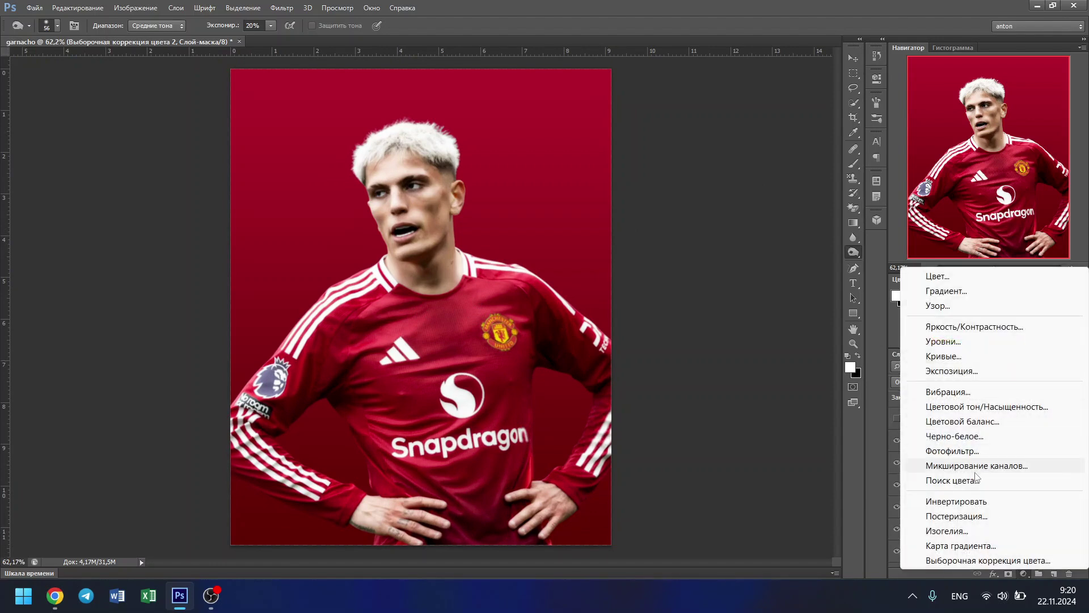
pyautogui.click(953, 481)
pyautogui.click(811, 106)
pyautogui.click(820, 161)
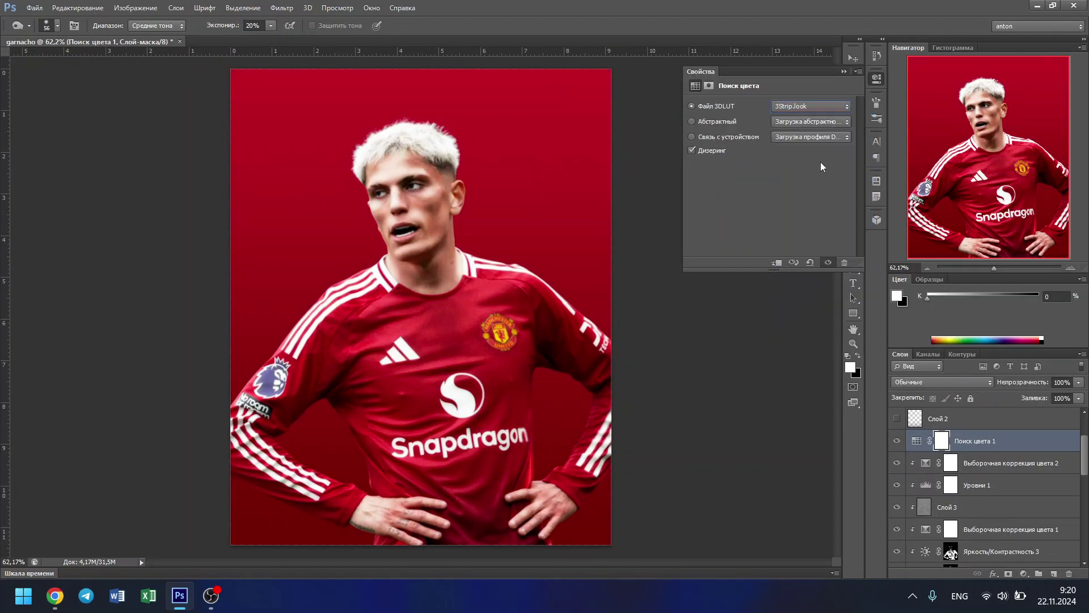
pyautogui.click(777, 263)
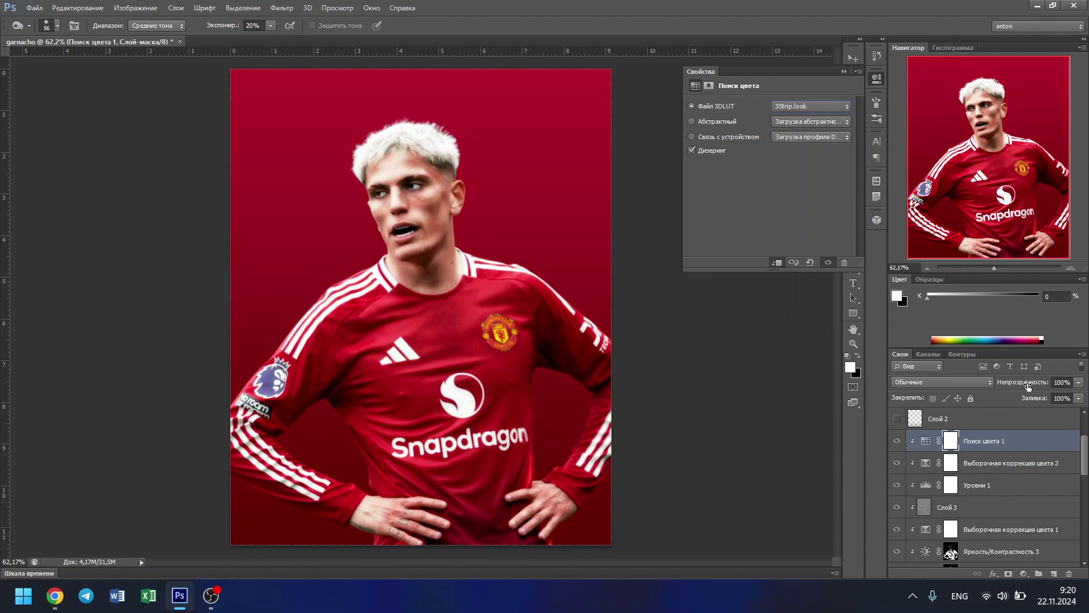
pyautogui.moveTo(1027, 384); pyautogui.dragTo(989, 387)
pyautogui.click(844, 71)
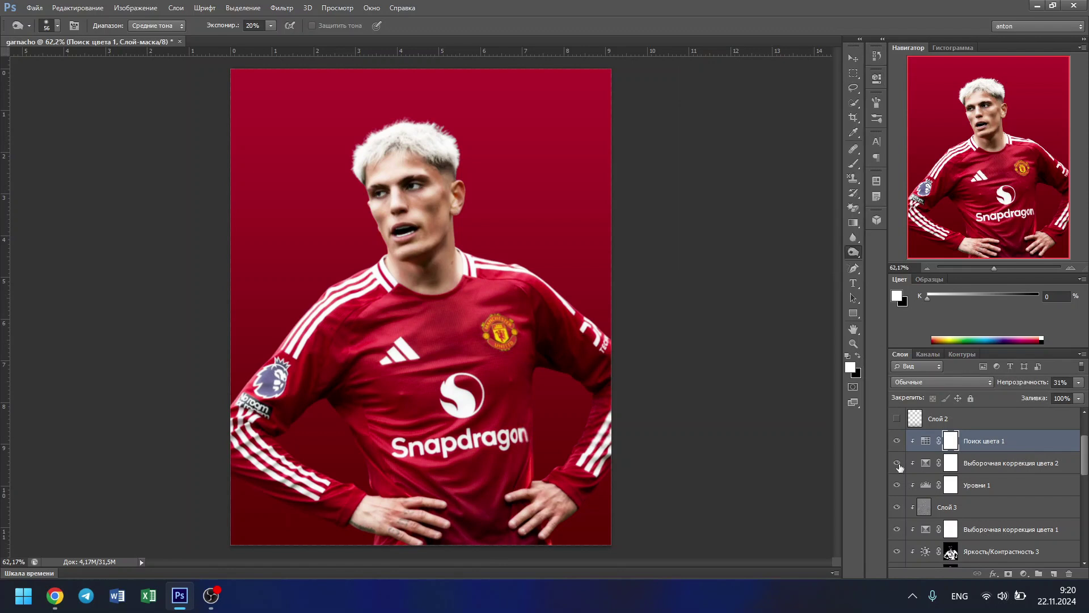
# - Group the layers from Яркость/Контрастность 2 to Слой 1 into a group named 'garnacho'
pyautogui.scroll(-5, 967, 534)
pyautogui.keyDown('shift'); pyautogui.click(965, 511); pyautogui.keyUp('shift')
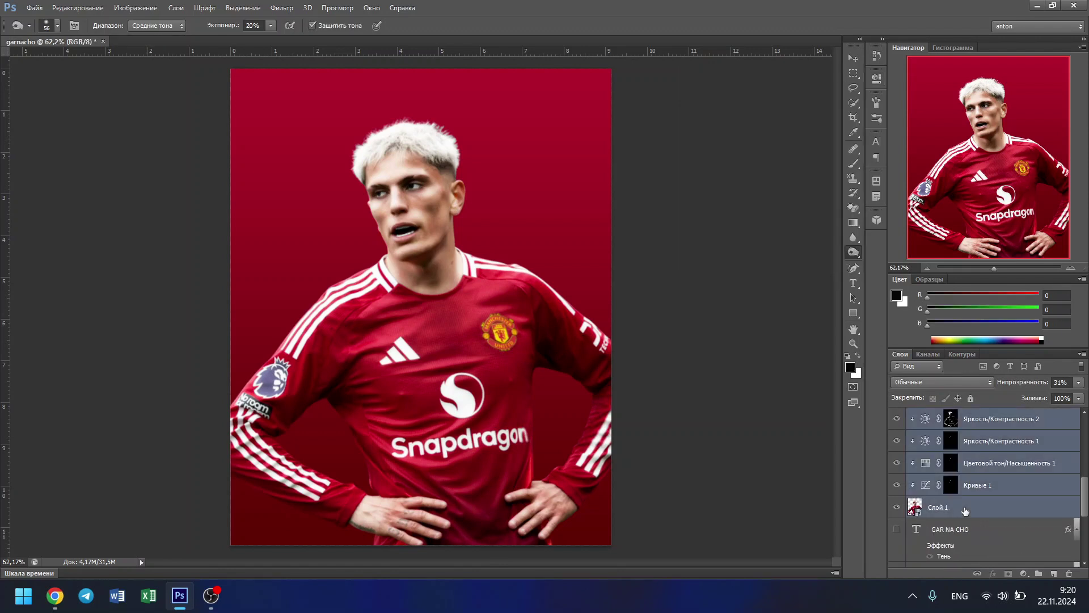
pyautogui.hotkey('ctrl', 'g')
pyautogui.doubleClick(939, 415)
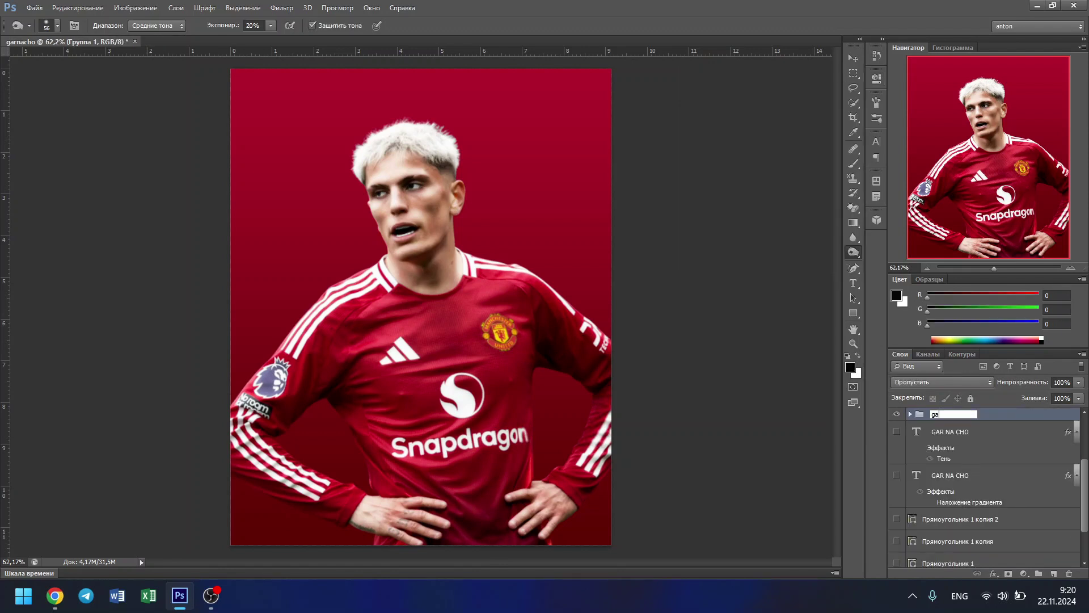
pyautogui.press('Return')
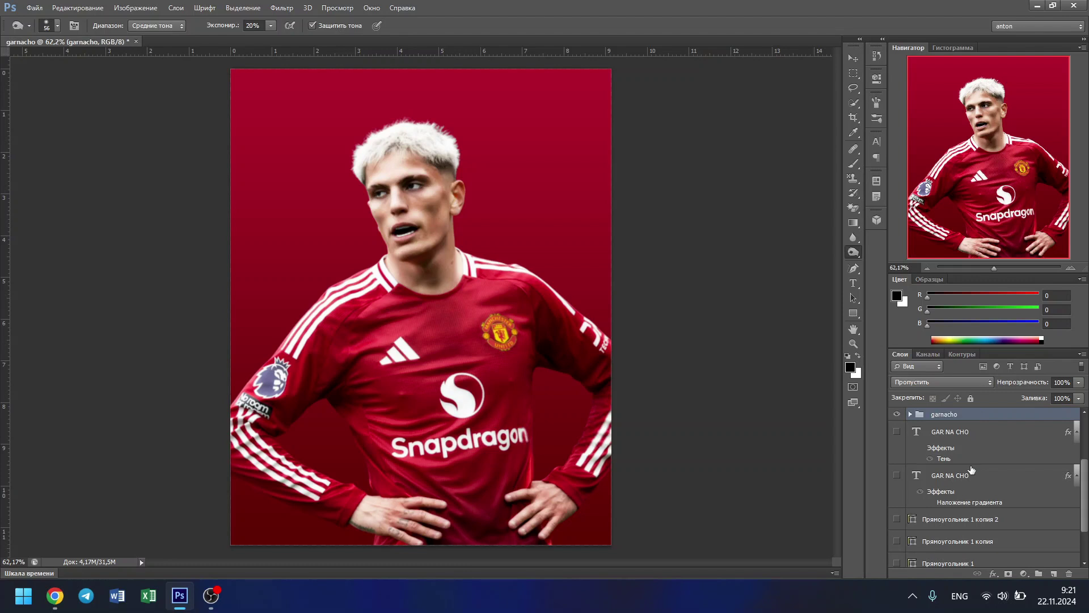
# - Make Слой 2 visible above the group and lower its opacity to 70%
pyautogui.scroll(3, 920, 483)
pyautogui.click(897, 485)
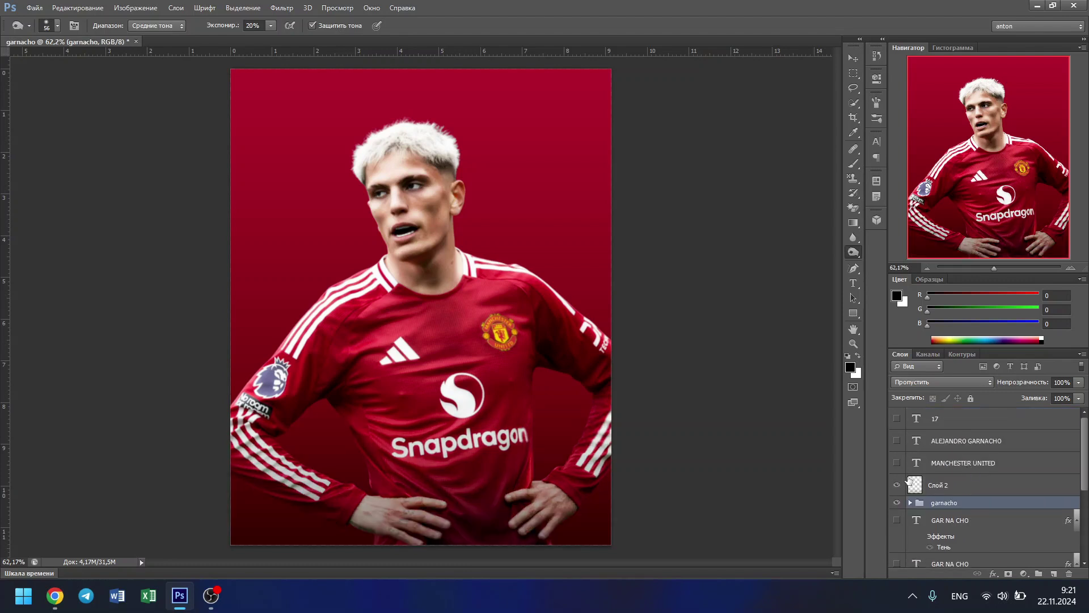
pyautogui.click(942, 485)
pyautogui.moveTo(1023, 382)
pyautogui.mouseDown()
pyautogui.moveTo(1003, 385)
pyautogui.moveTo(1051, 386)
pyautogui.mouseUp()
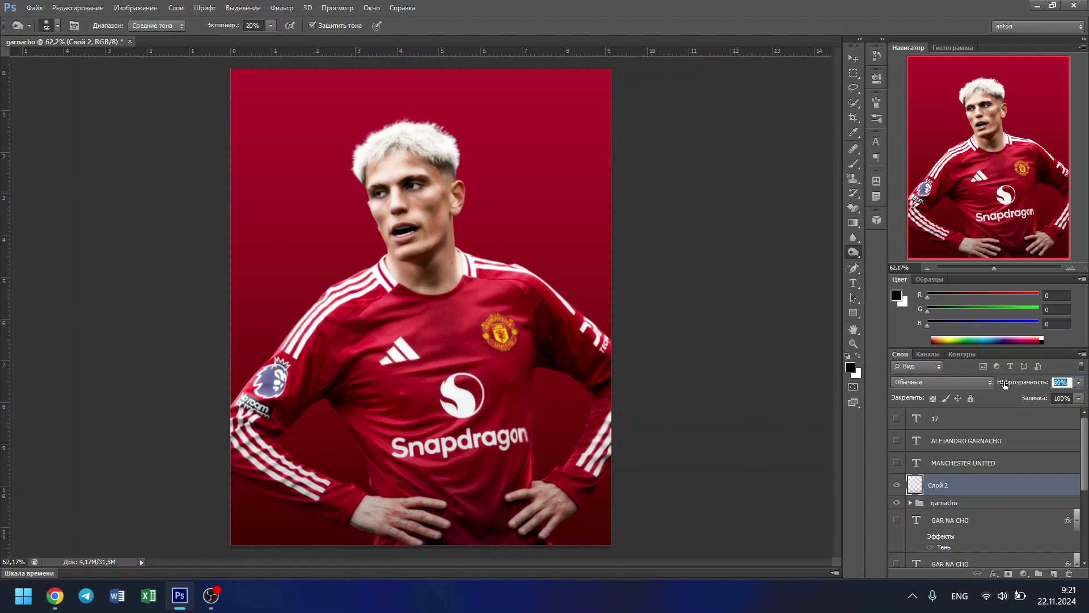
pyautogui.press('Return')
pyautogui.scroll(-3, 1015, 522)
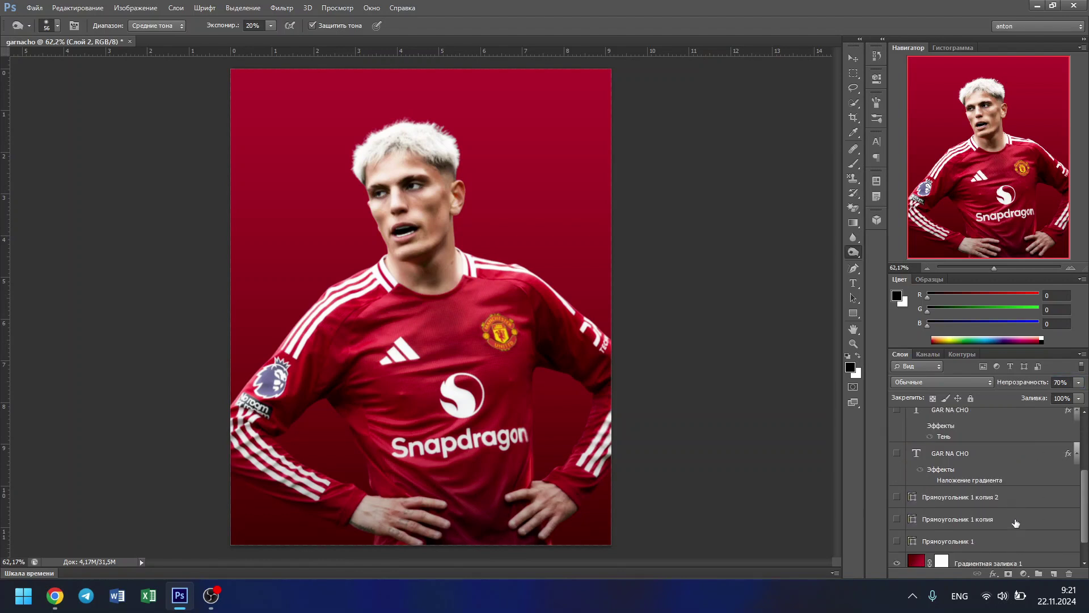
pyautogui.scroll(3, 1015, 522)
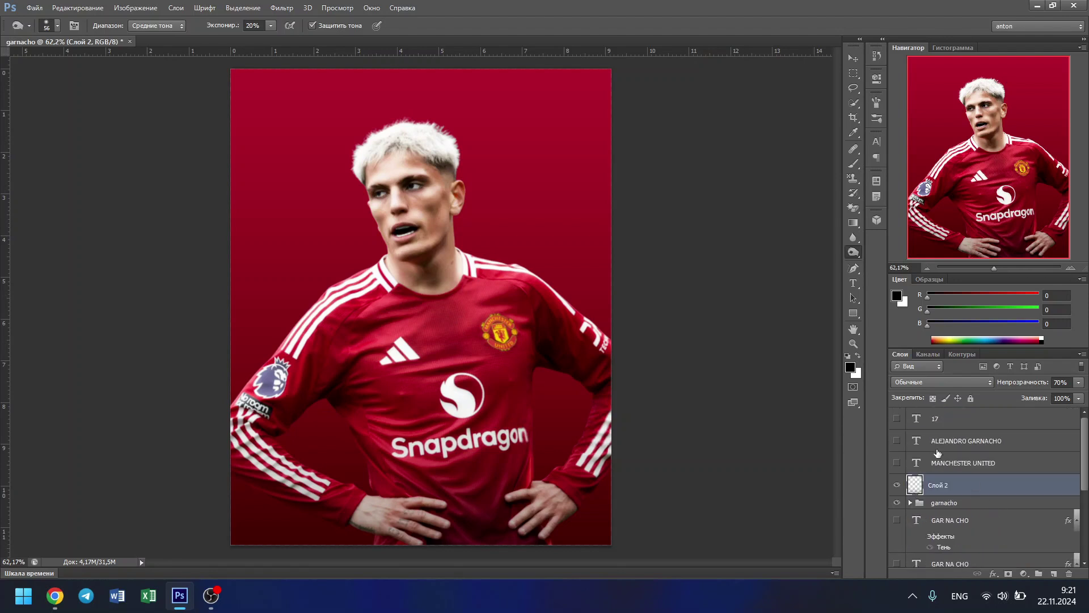
pyautogui.click(853, 282)
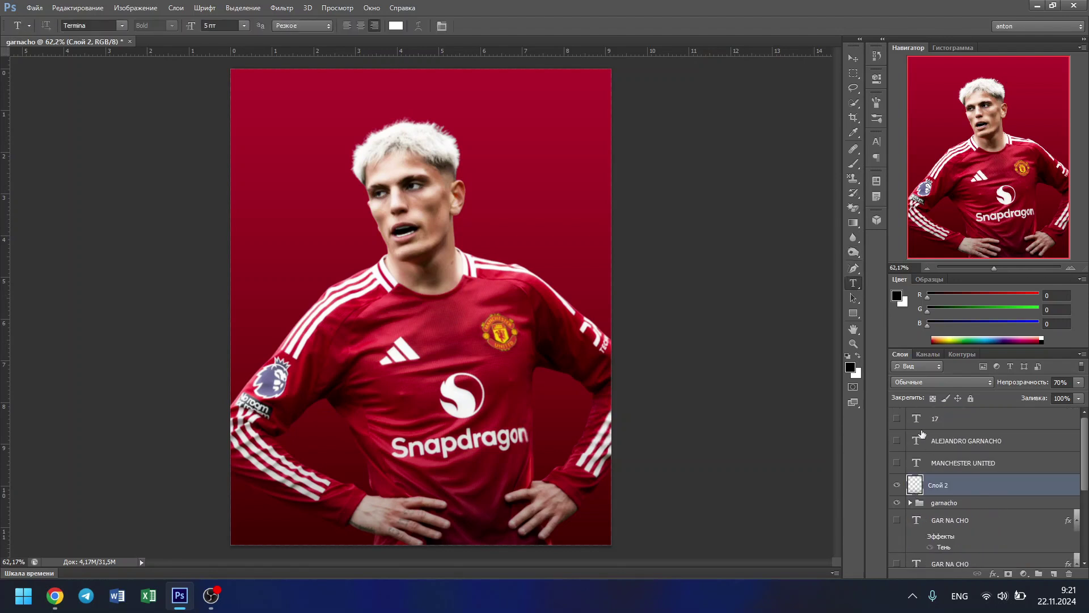
# - Draw a thin horizontal rectangle filled with yellow #f4d514
pyautogui.scroll(-5, 898, 440)
pyautogui.click(854, 313)
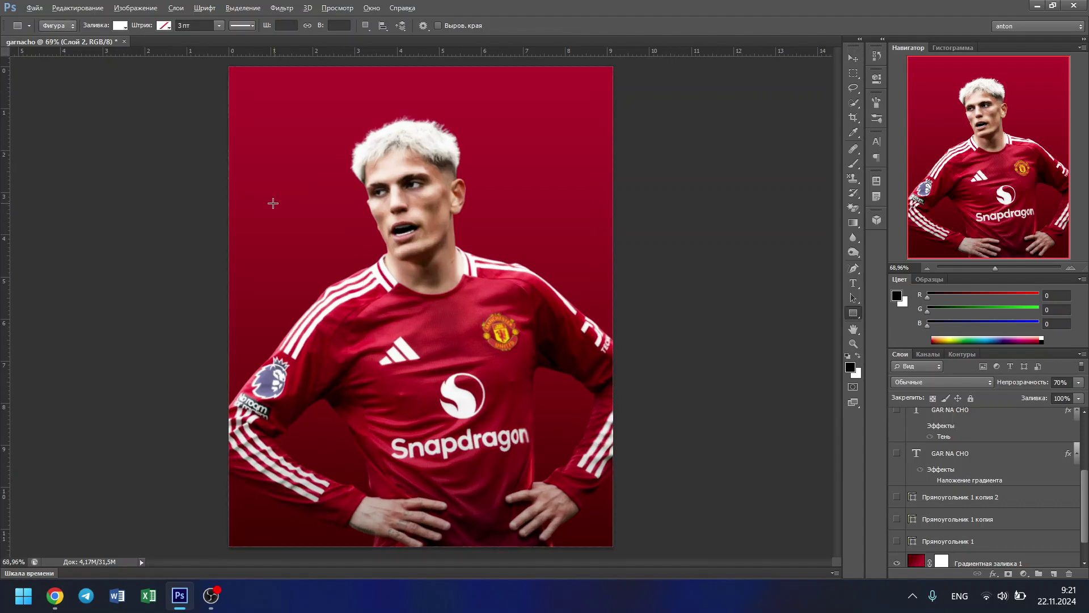
pyautogui.scroll(5, 267, 227)
pyautogui.moveTo(263, 232); pyautogui.dragTo(386, 235)
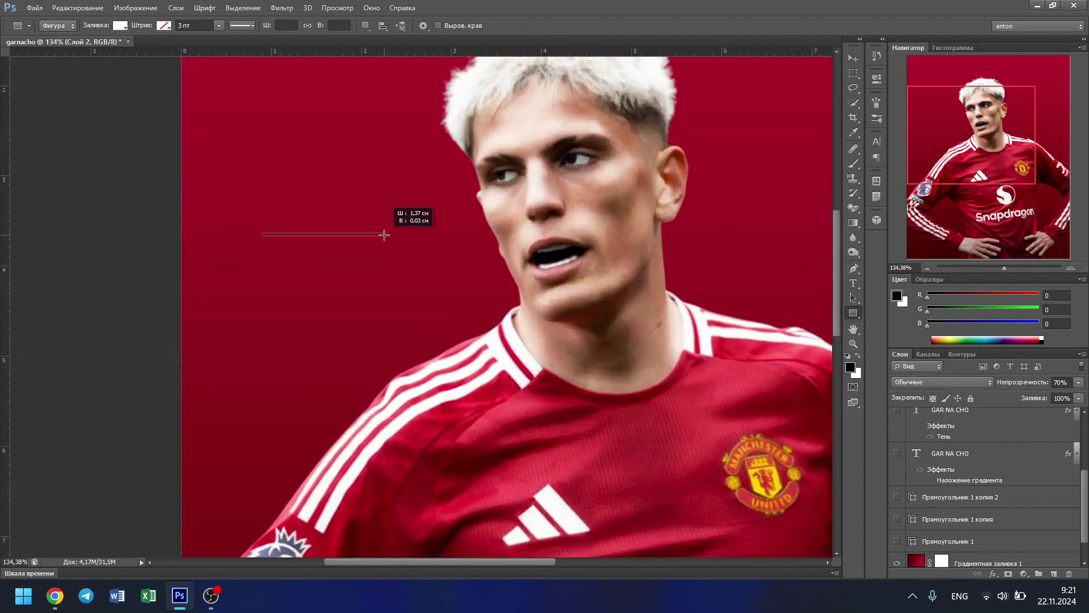
pyautogui.click(122, 26)
pyautogui.click(189, 47)
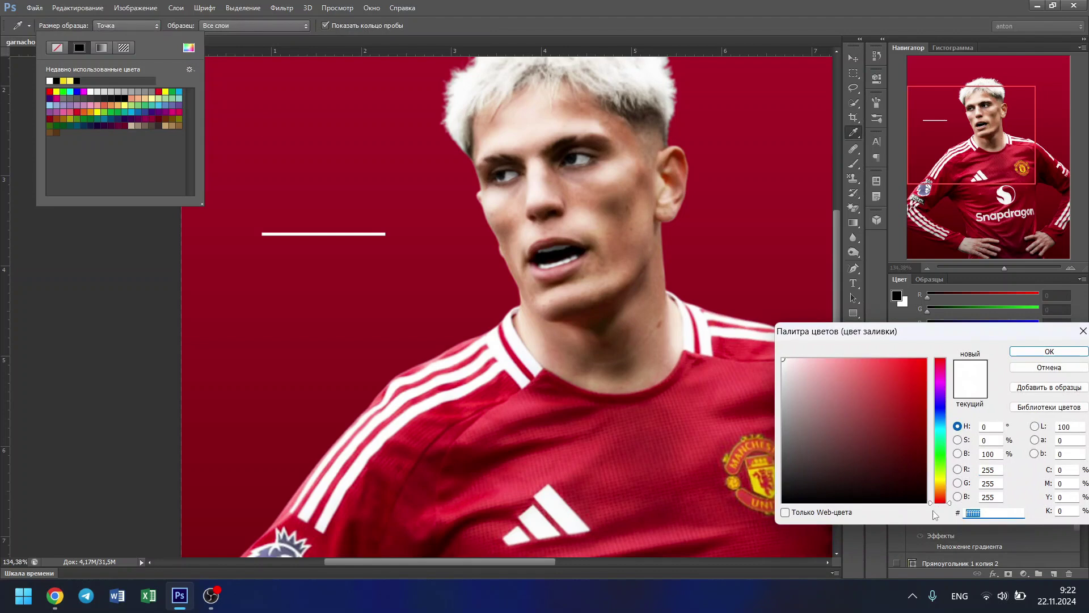
pyautogui.write('f4')
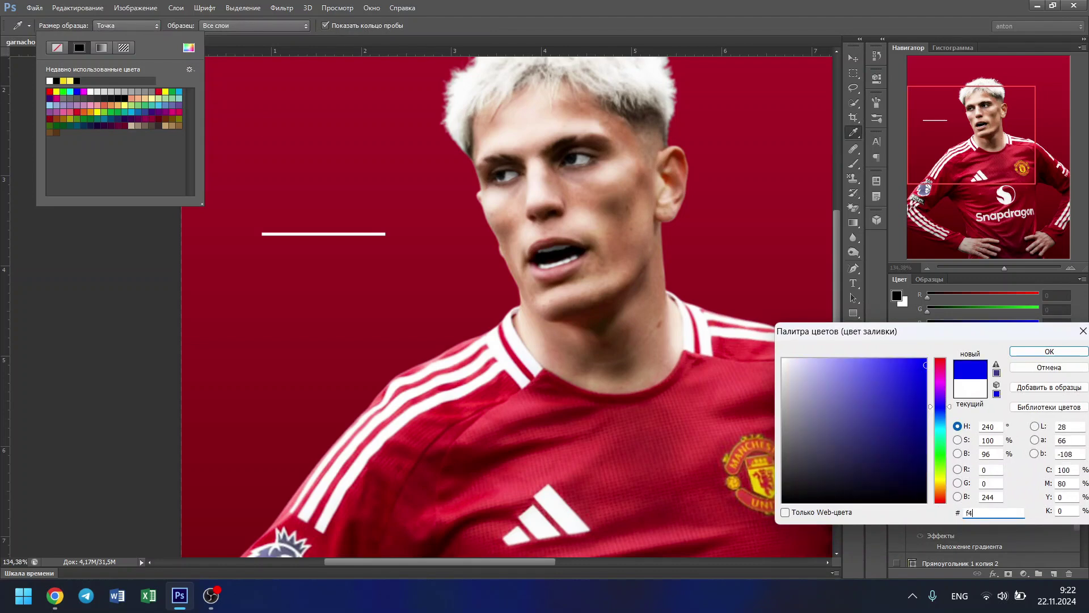
pyautogui.write('d')
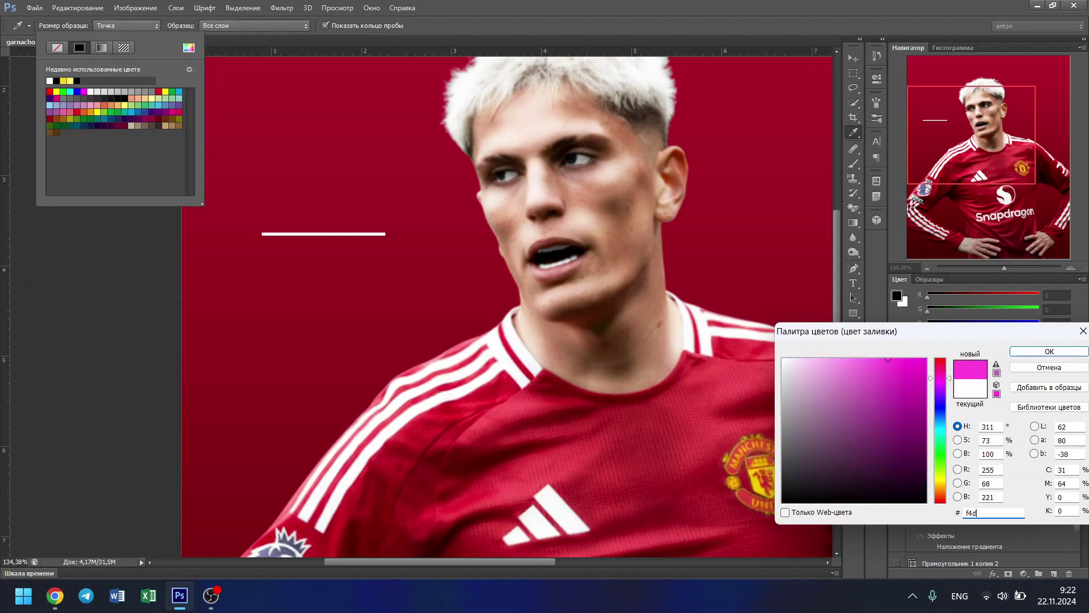
pyautogui.write('514')
pyautogui.press('Return')
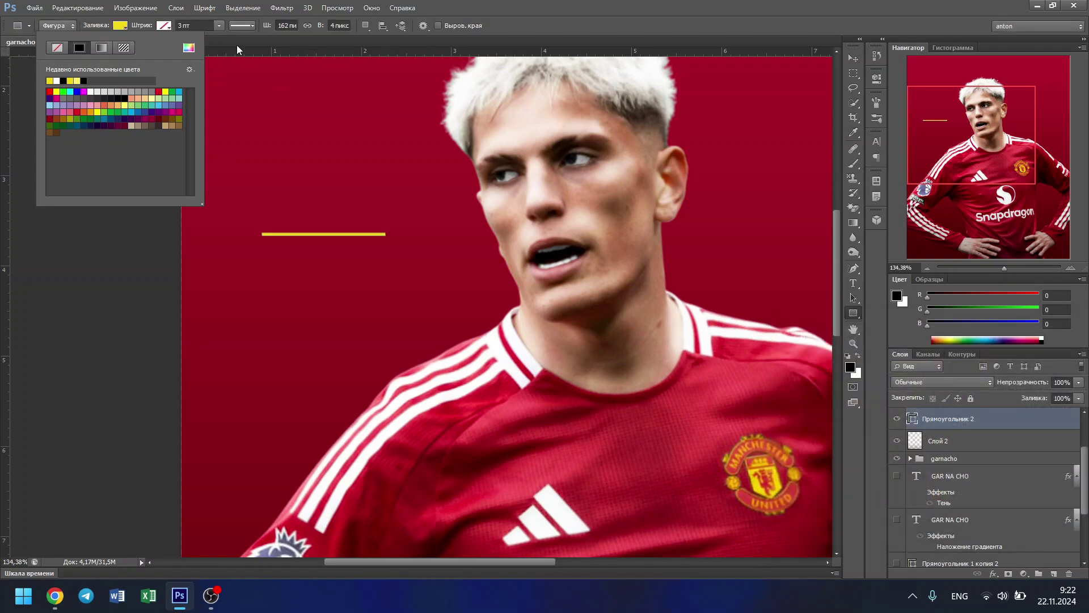
pyautogui.click(240, 50)
# - Move the yellow line to the poster's left edge
pyautogui.click(853, 58)
pyautogui.moveTo(347, 222); pyautogui.dragTo(256, 439)
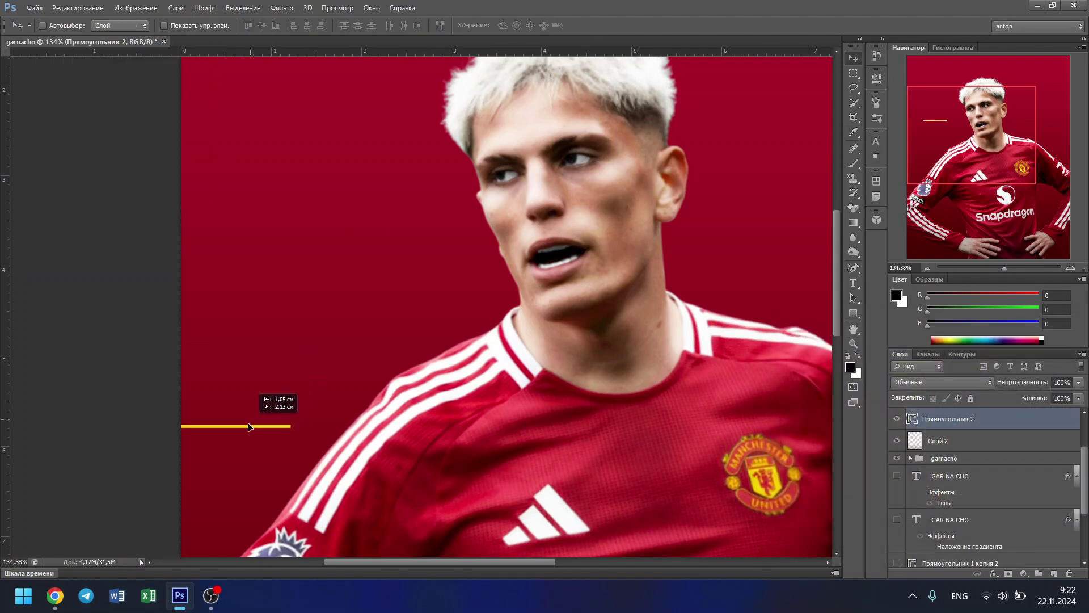
pyautogui.scroll(-2, 261, 437)
pyautogui.scroll(-1, 258, 440)
pyautogui.scroll(-2, 260, 441)
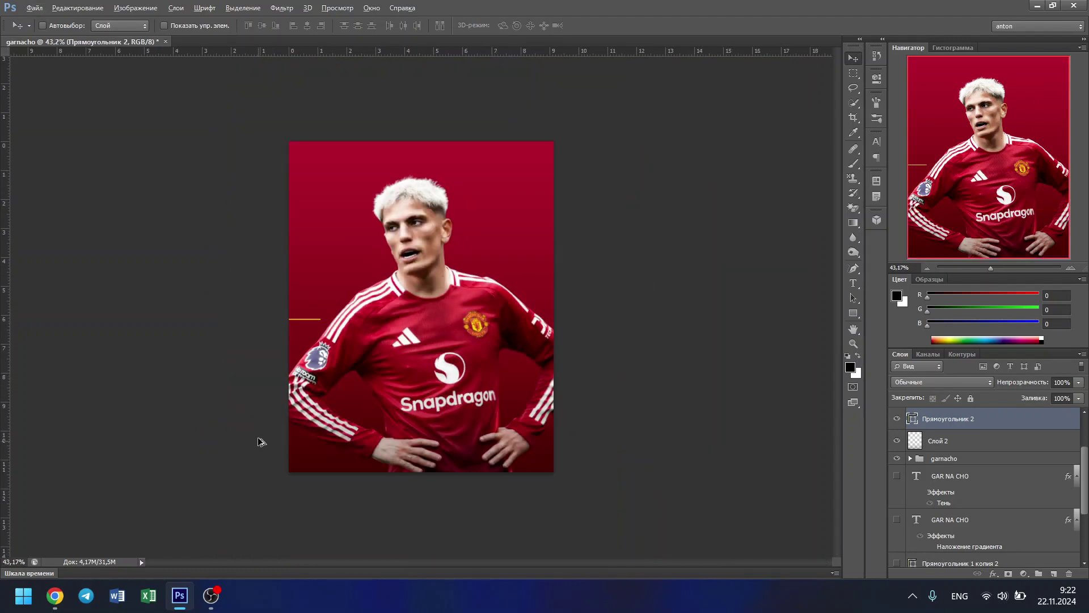
pyautogui.scroll(2, 260, 441)
pyautogui.moveTo(264, 326); pyautogui.dragTo(565, 477)
# - Duplicate the line twice, place a copy near the top, and reorder the line layers
pyautogui.hotkey('ctrl', 'j')
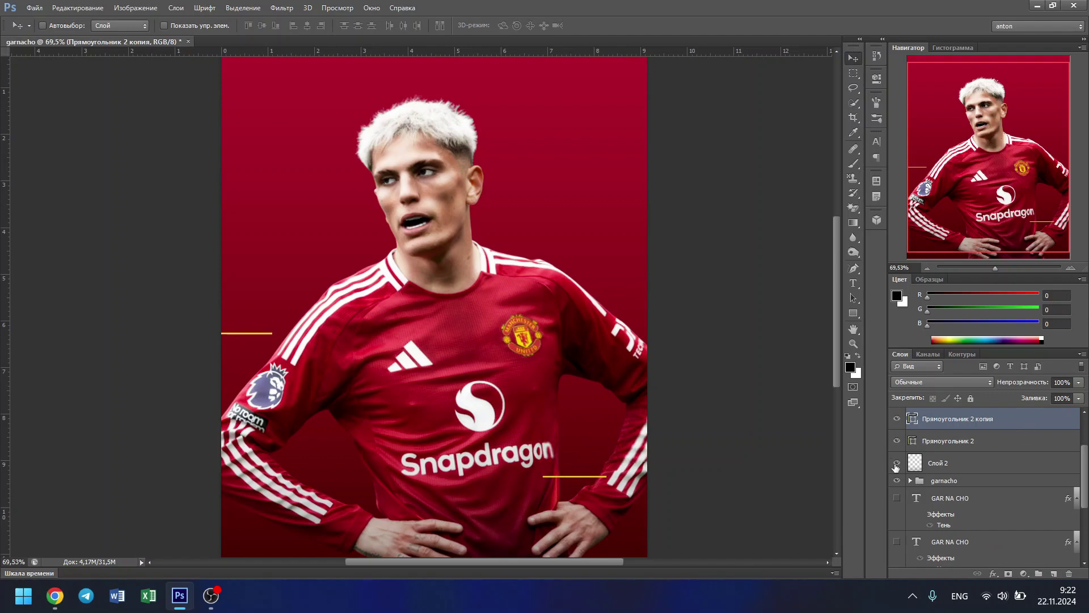
pyautogui.hotkey('ctrl', 'j')
pyautogui.moveTo(598, 480); pyautogui.dragTo(350, 95)
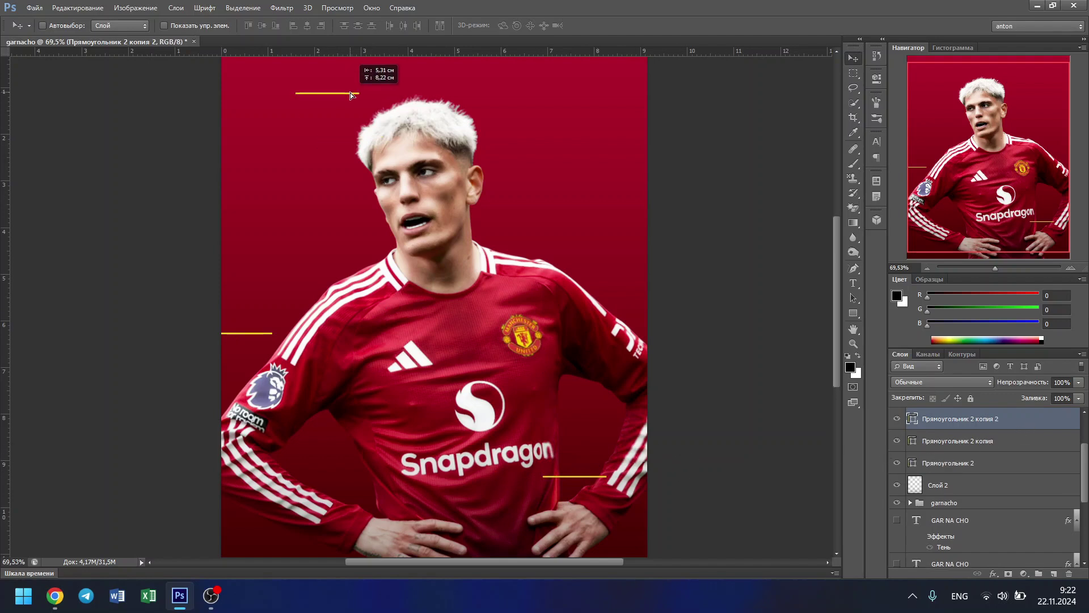
pyautogui.moveTo(959, 419)
pyautogui.mouseDown()
pyautogui.moveTo(1010, 585)
pyautogui.moveTo(965, 482)
pyautogui.mouseUp()
pyautogui.keyDown('shift'); pyautogui.click(959, 488); pyautogui.keyUp('shift')
pyautogui.scroll(-1, 383, 253)
# - Add a yellow 17 text and drag it beside the top yellow line
pyautogui.scroll(-2, 383, 252)
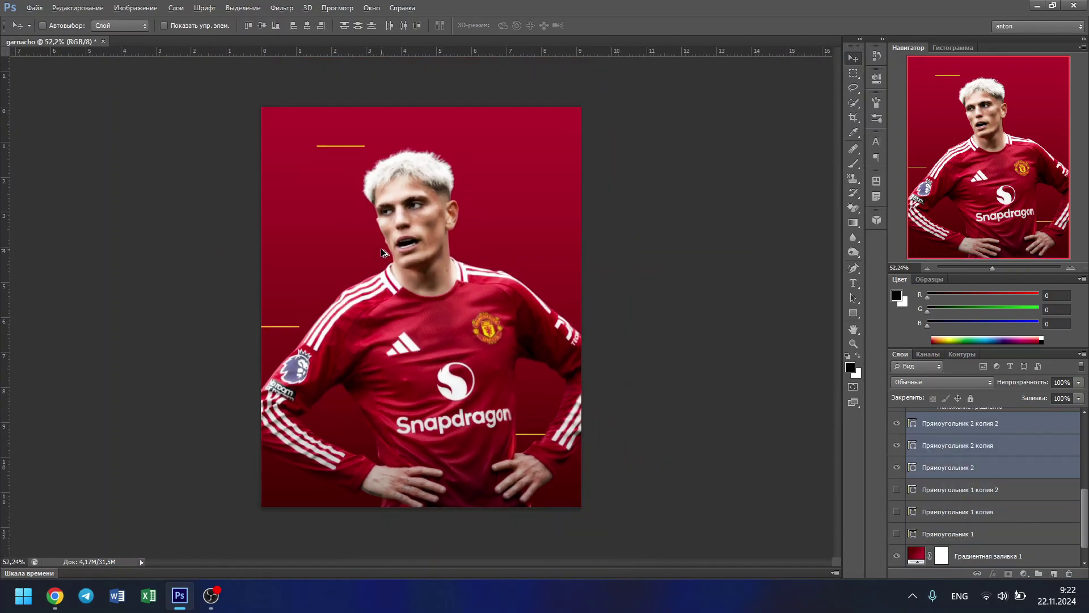
pyautogui.click(1011, 453)
pyautogui.scroll(5, 999, 470)
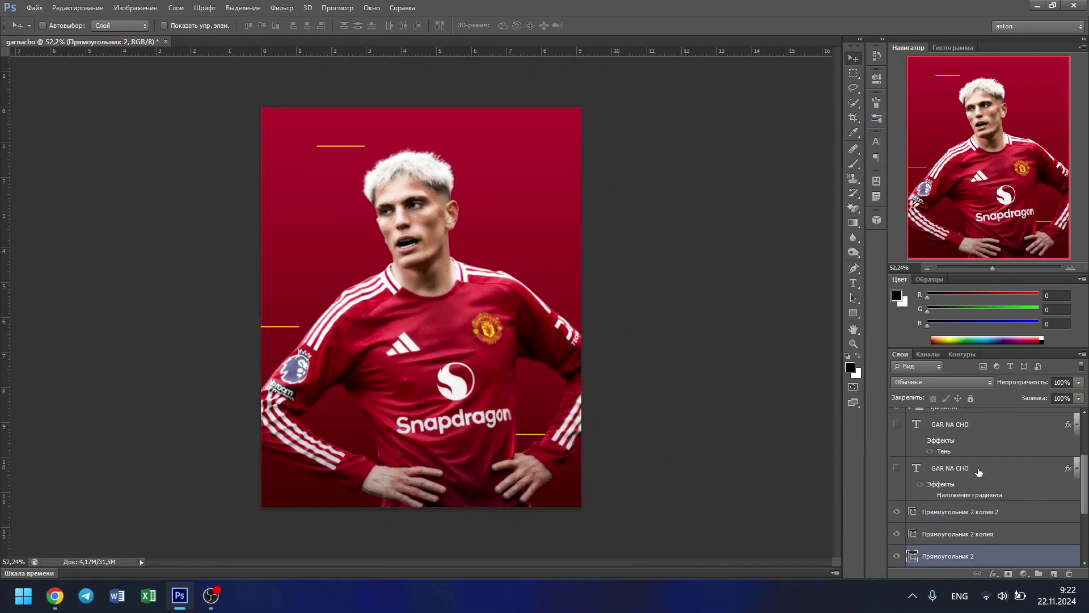
pyautogui.scroll(5, 987, 471)
pyautogui.click(953, 420)
pyautogui.click(875, 141)
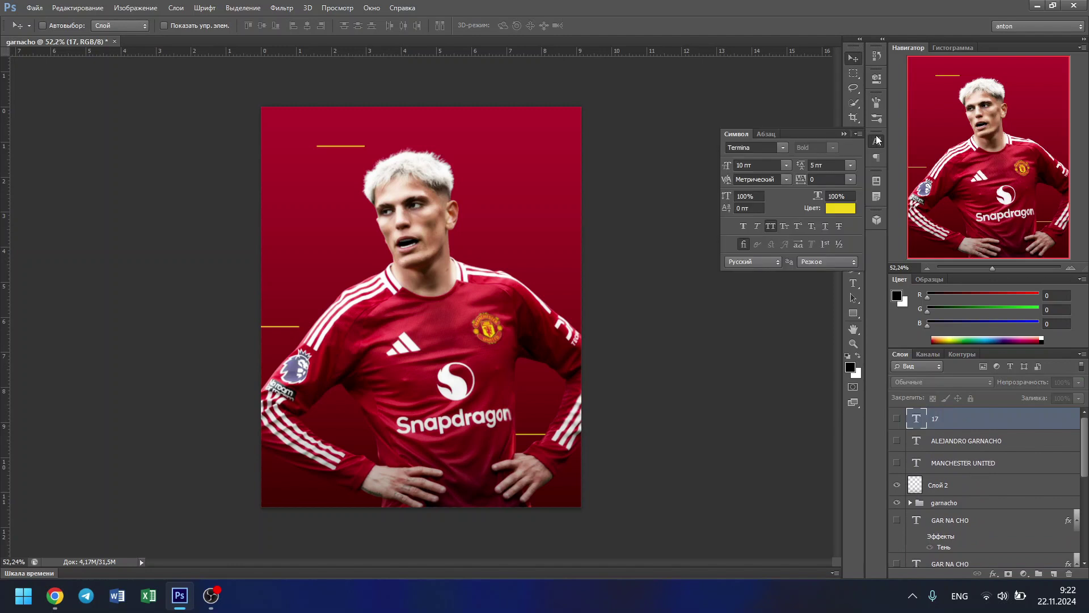
pyautogui.click(854, 283)
pyautogui.click(305, 200)
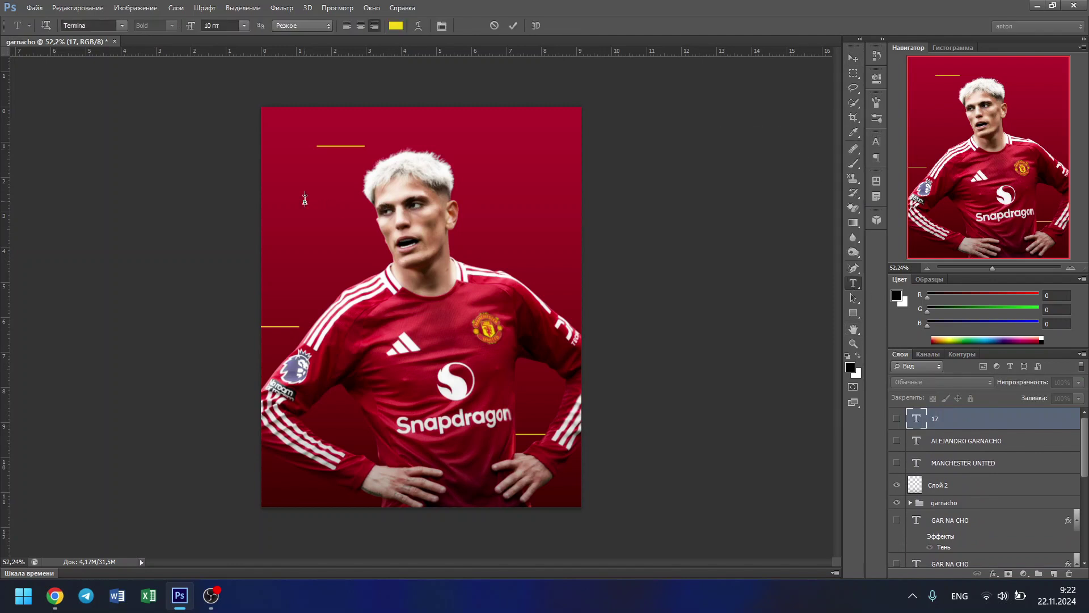
pyautogui.write('17')
pyautogui.click(513, 25)
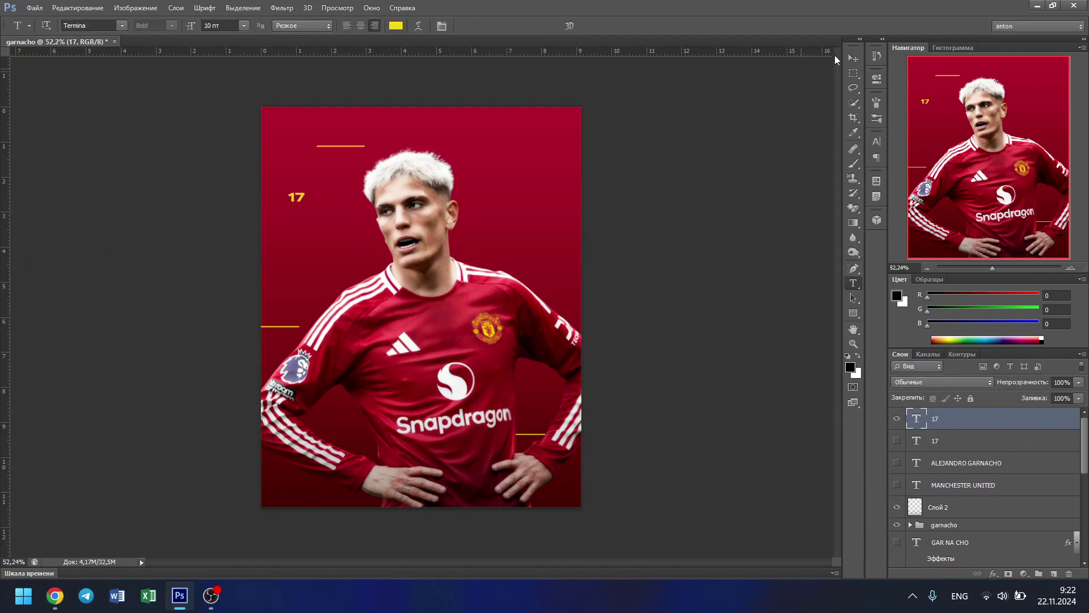
pyautogui.click(854, 58)
pyautogui.moveTo(301, 196); pyautogui.dragTo(312, 145)
# - Align the 17 and the top yellow line layers by their vertical centres
pyautogui.scroll(3, 343, 208)
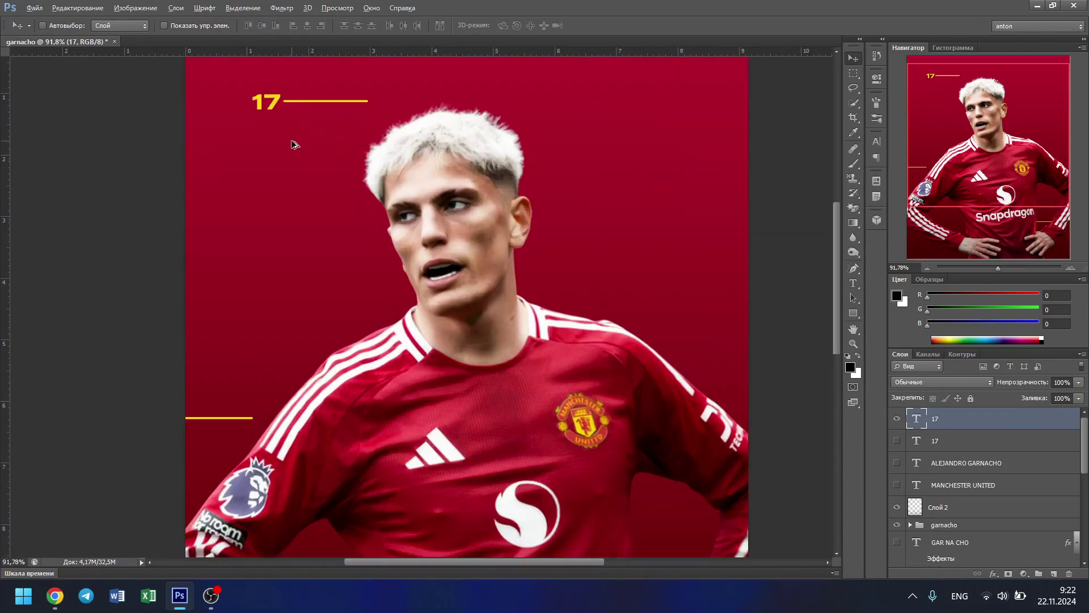
pyautogui.scroll(2, 291, 141)
pyautogui.scroll(2, 284, 134)
pyautogui.scroll(1, 299, 151)
pyautogui.moveTo(258, 164); pyautogui.dragTo(256, 164)
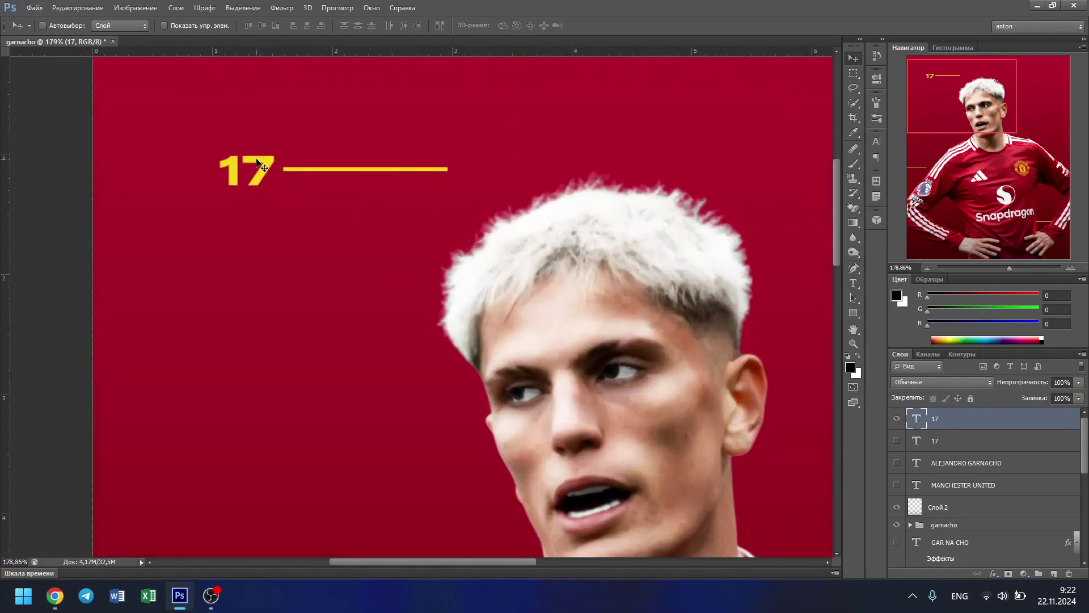
pyautogui.scroll(-2, 908, 499)
pyautogui.scroll(-3, 933, 494)
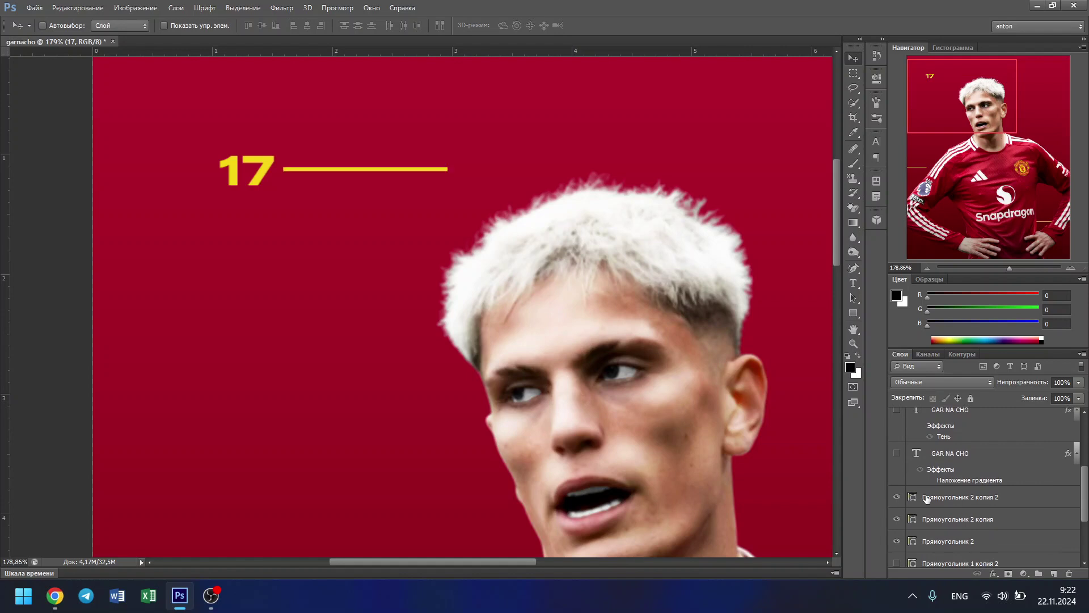
pyautogui.click(947, 497)
pyautogui.scroll(5, 954, 494)
pyautogui.click(959, 420)
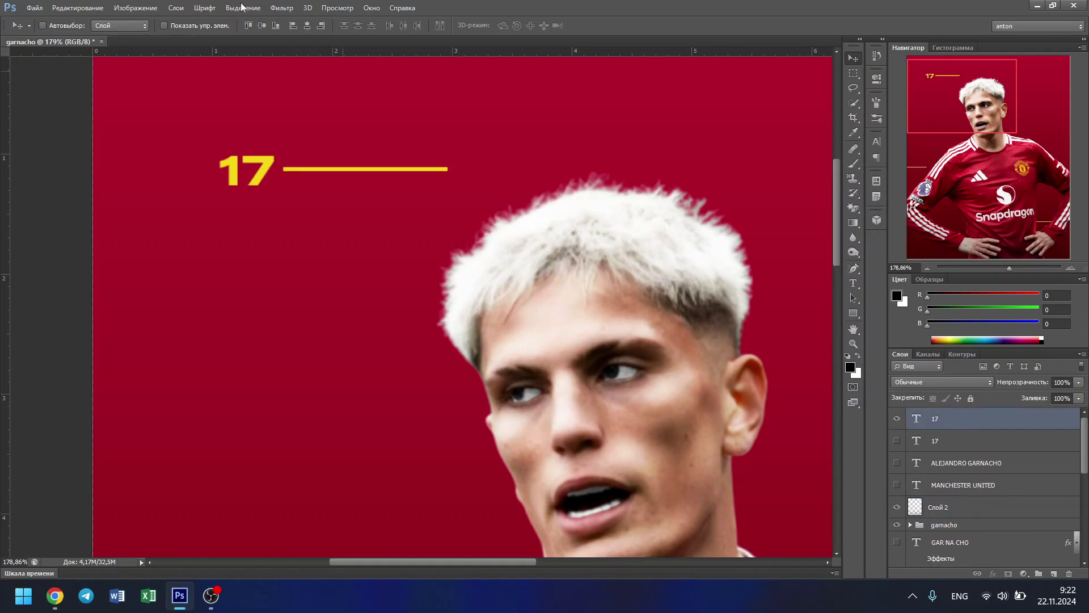
pyautogui.click(265, 25)
pyautogui.click(977, 420)
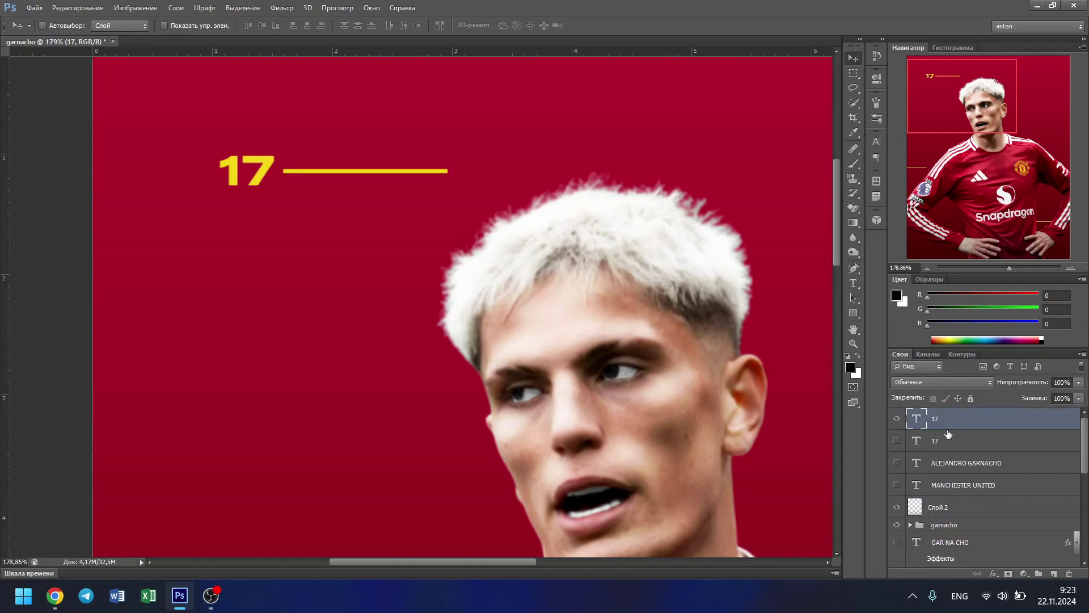
pyautogui.hotkey('ctrl', '0')
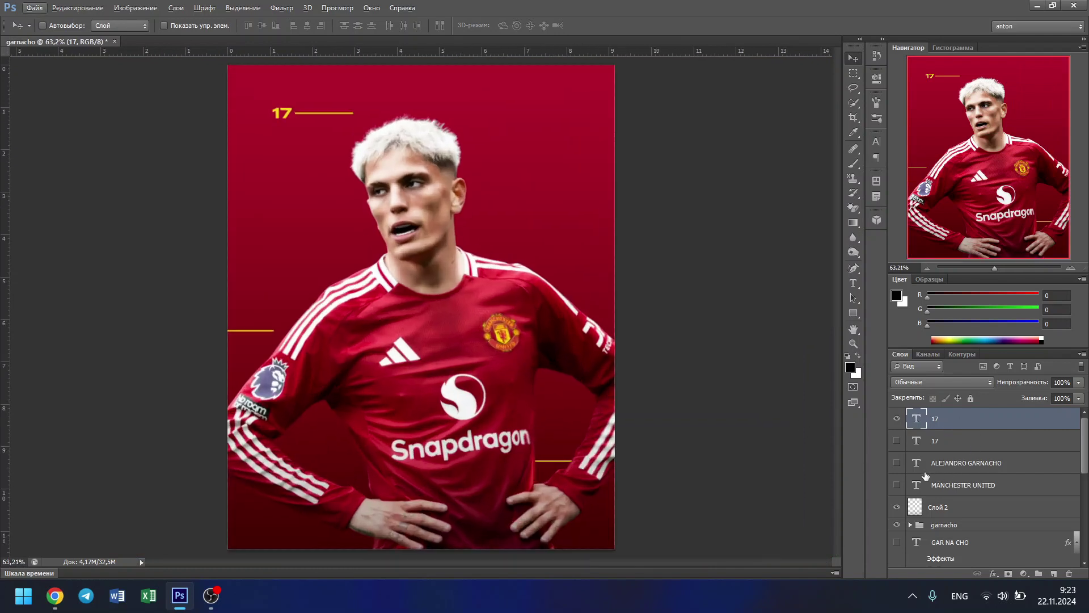
# - Type the yellow MANCHESTER UNITED text on the canvas and commit it
pyautogui.scroll(-1, 914, 471)
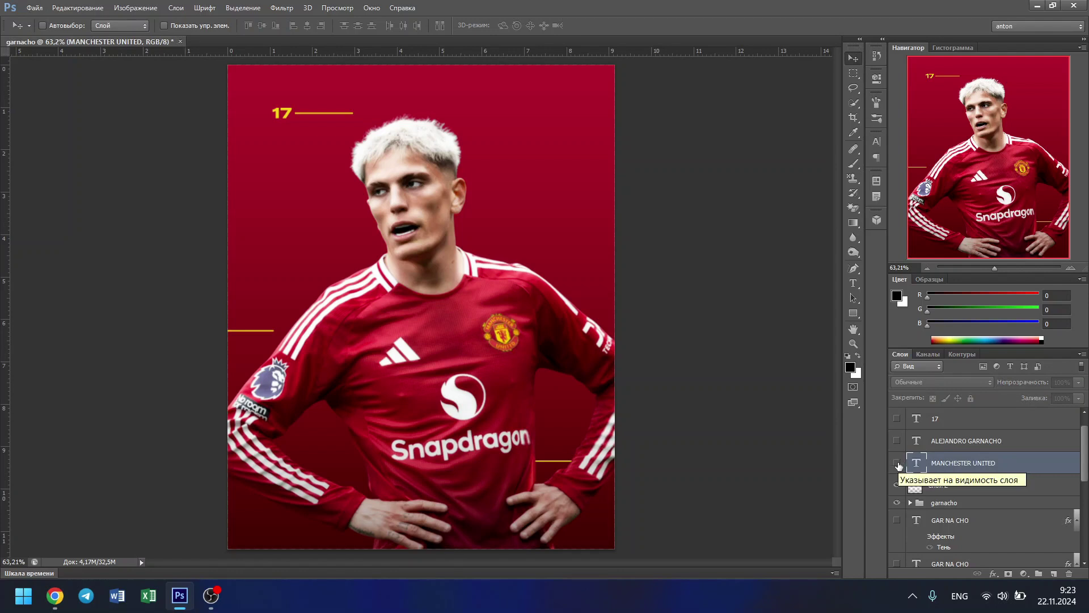
pyautogui.press('t')
pyautogui.click(513, 192)
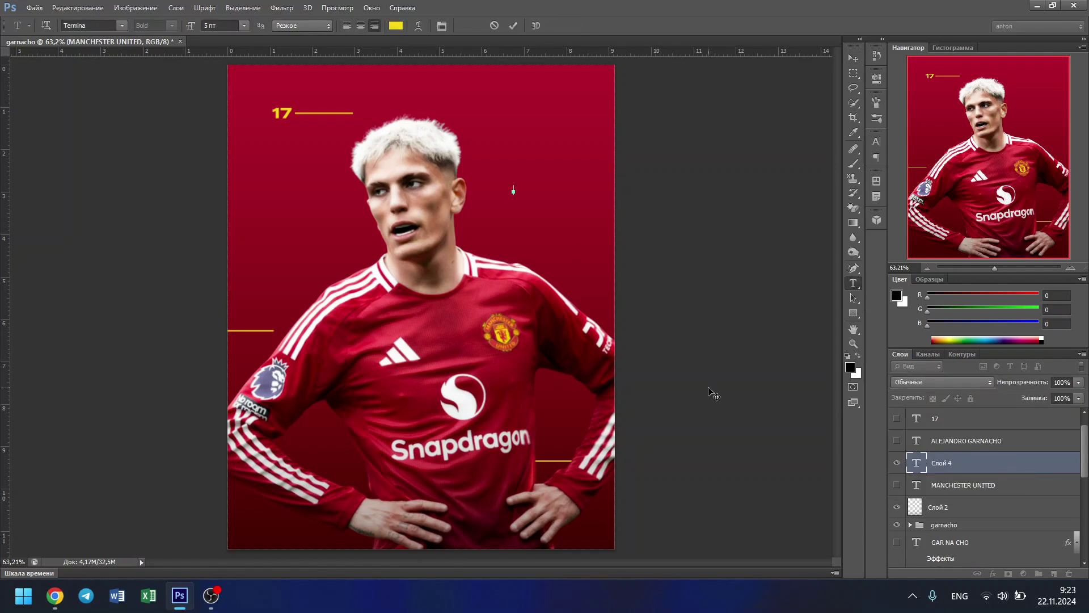
pyautogui.write('MANCHESTER')
pyautogui.write('TE')
pyautogui.write('D')
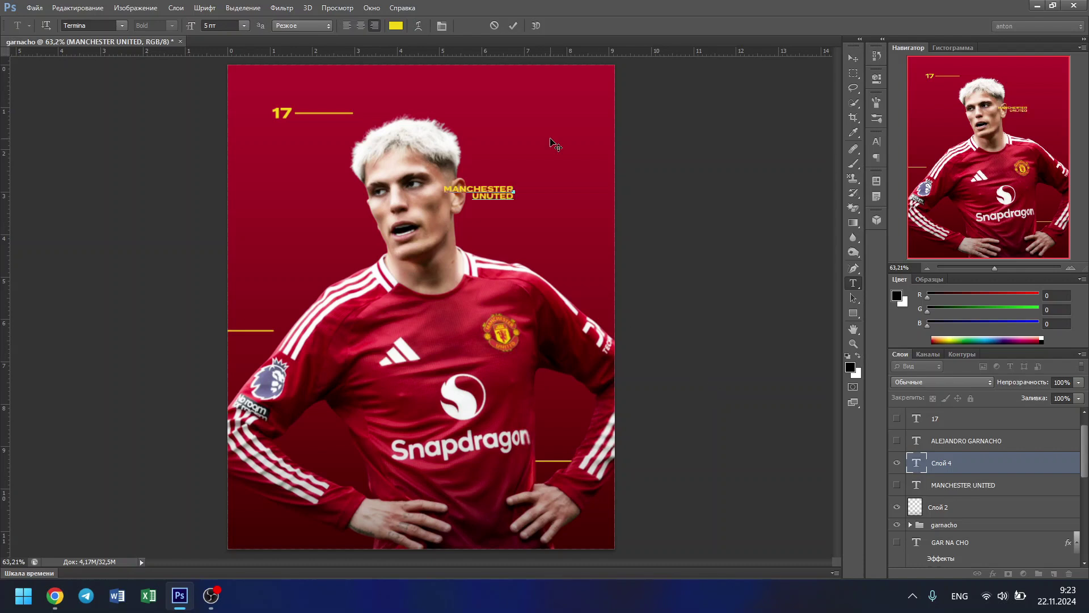
pyautogui.write('I')
pyautogui.click(513, 26)
# - Move MANCHESTER UNITED toward the right edge beside the player's head
pyautogui.click(853, 58)
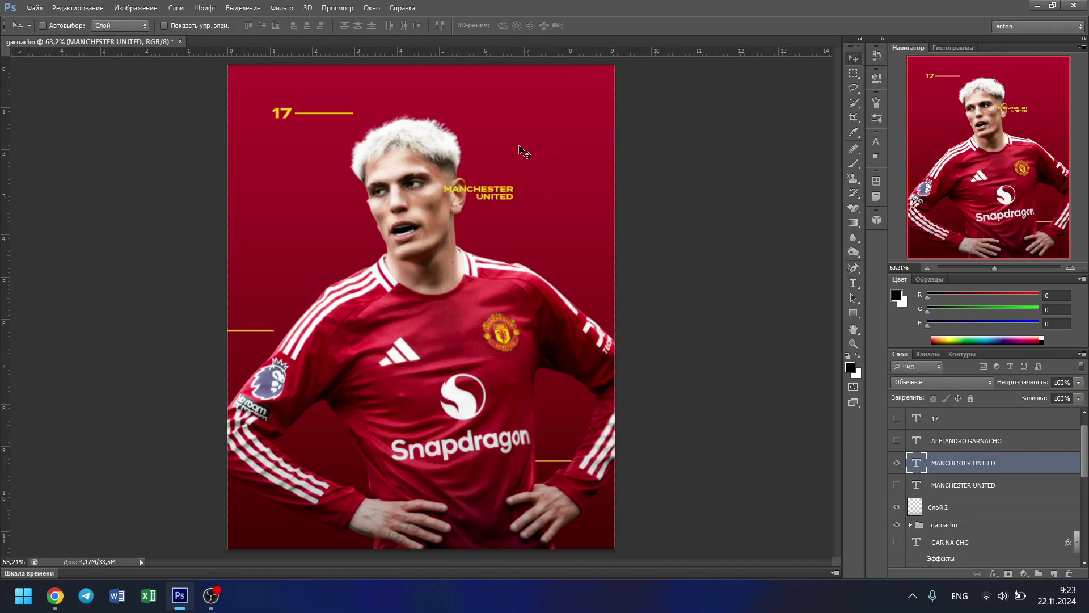
pyautogui.moveTo(486, 199); pyautogui.dragTo(615, 205)
pyautogui.scroll(4, 559, 209)
pyautogui.scroll(-3, 481, 224)
pyautogui.scroll(-3, 481, 224)
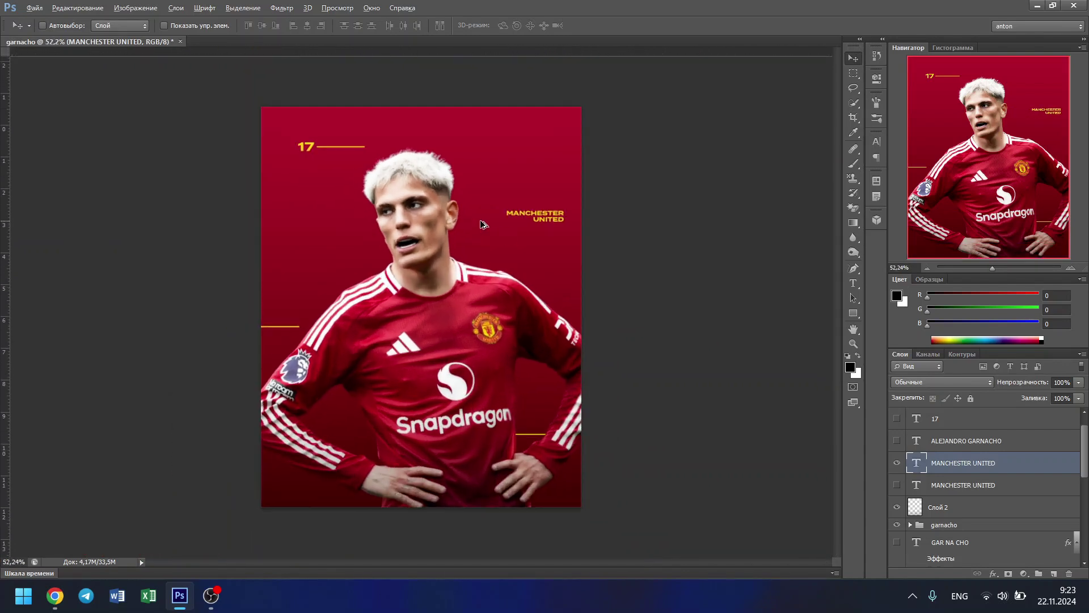
# - Type the ALEJANDRO GARNACHO name near the poster's bottom left
pyautogui.click(853, 282)
pyautogui.click(295, 483)
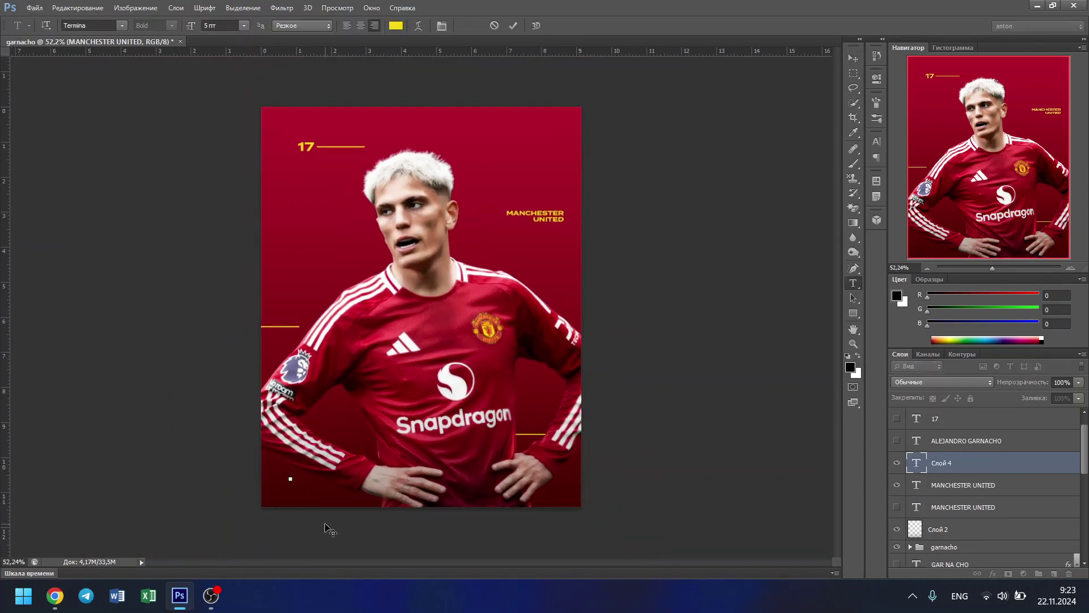
pyautogui.write('JAND')
pyautogui.write('RO')
pyautogui.write('NA')
pyautogui.write('CHO')
# - Set the name text to Left Align and commit it
pyautogui.click(347, 25)
pyautogui.click(361, 26)
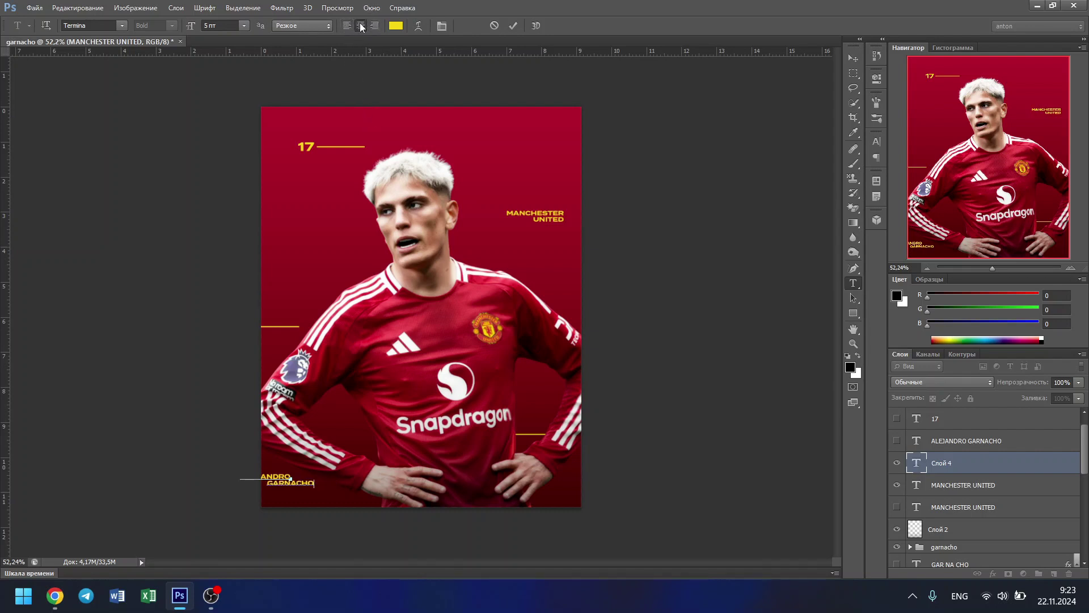
pyautogui.click(374, 26)
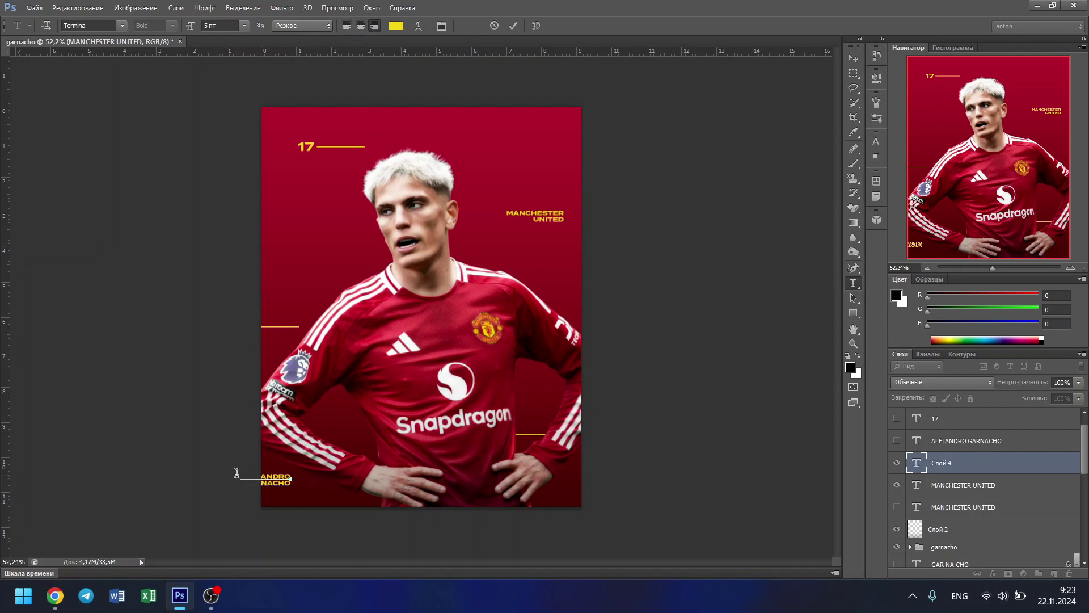
pyautogui.hotkey('ctrl', 'a')
pyautogui.click(346, 25)
pyautogui.click(854, 58)
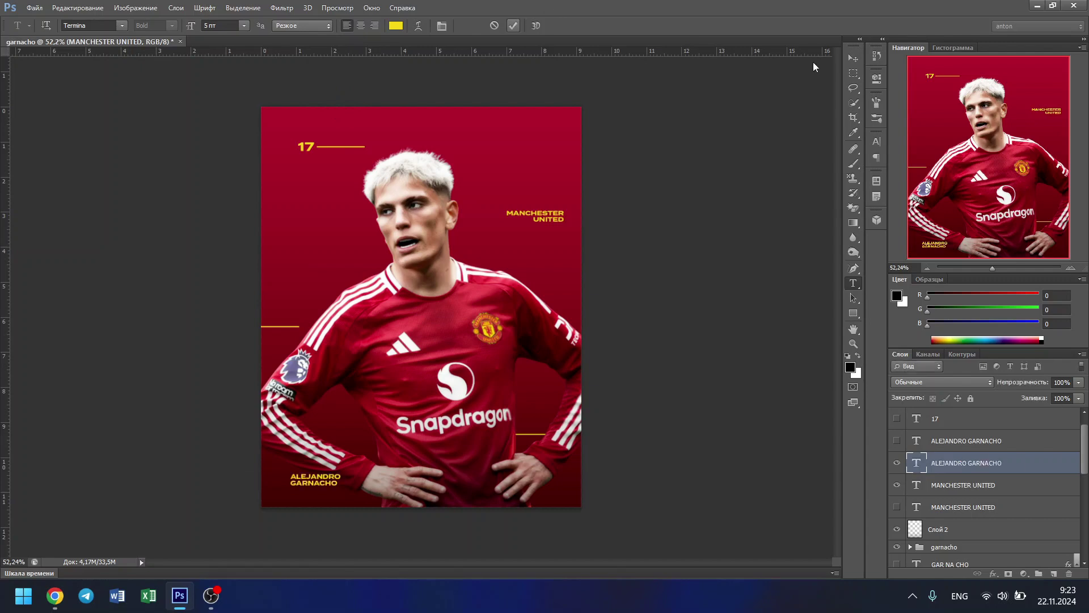
pyautogui.scroll(5, 352, 397)
pyautogui.scroll(-3, 352, 397)
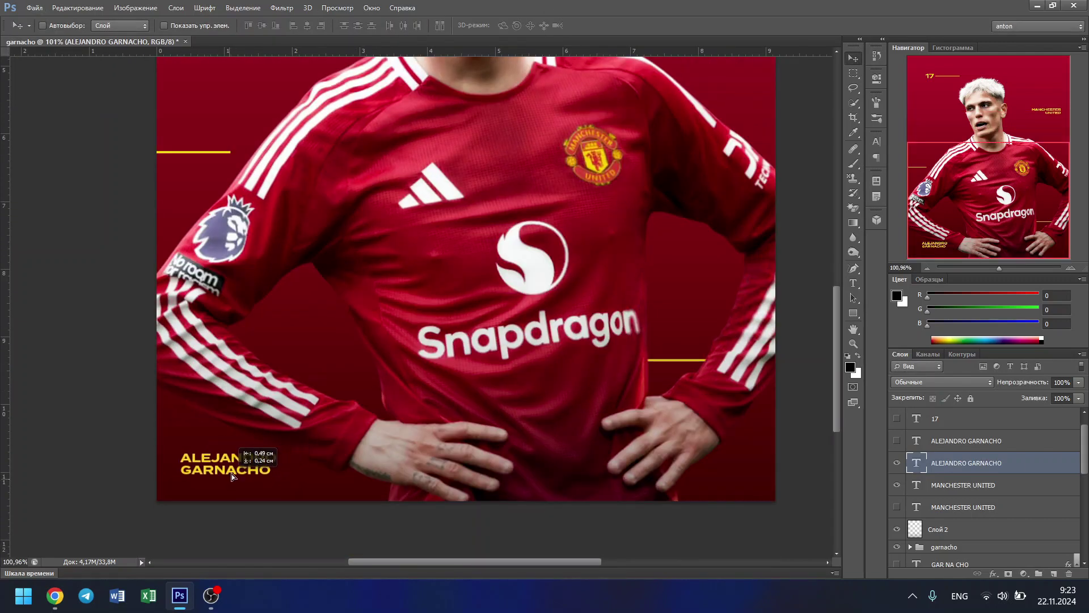
pyautogui.scroll(-3, 279, 422)
pyautogui.scroll(1, 335, 389)
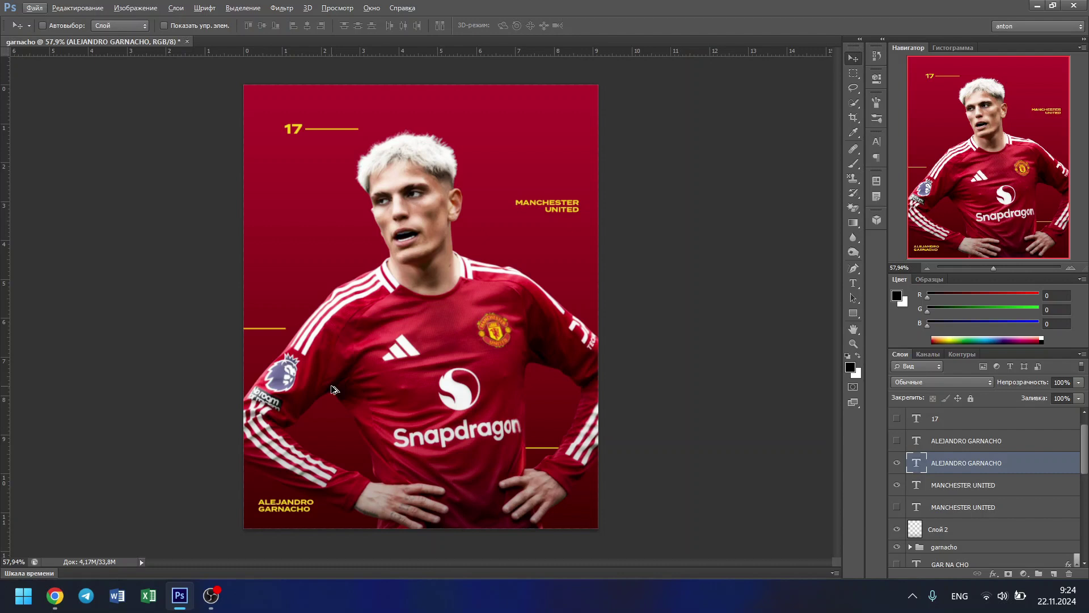
# - Type GAR, NA and CHO on three lines as a new text block beside the face
pyautogui.scroll(1, 970, 520)
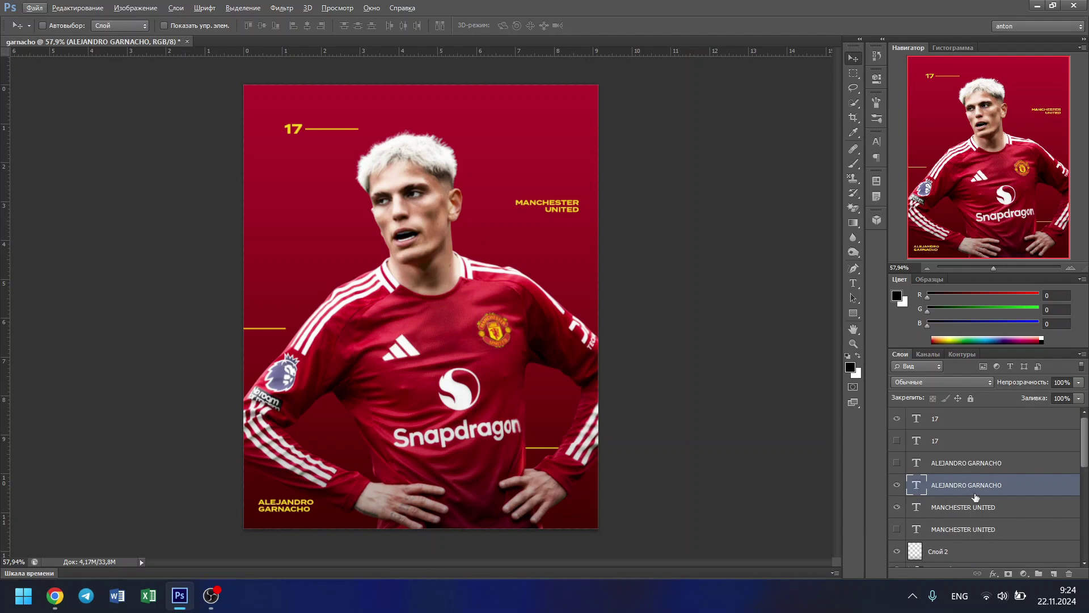
pyautogui.scroll(-3, 990, 485)
pyautogui.scroll(-2, 987, 486)
pyautogui.scroll(-2, 985, 485)
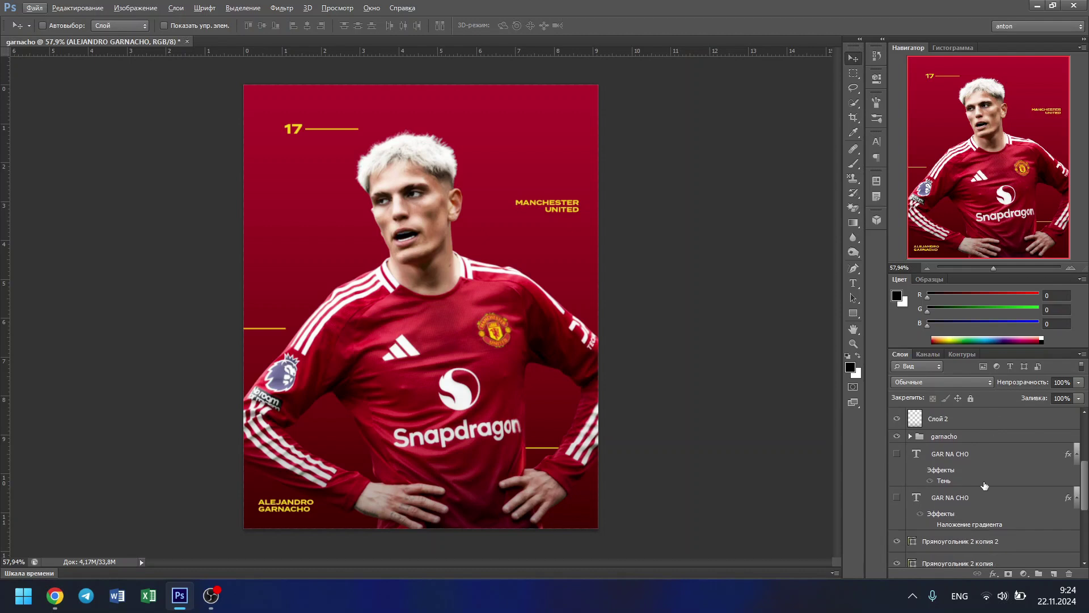
pyautogui.press('t')
pyautogui.click(481, 264)
pyautogui.write('GAR')
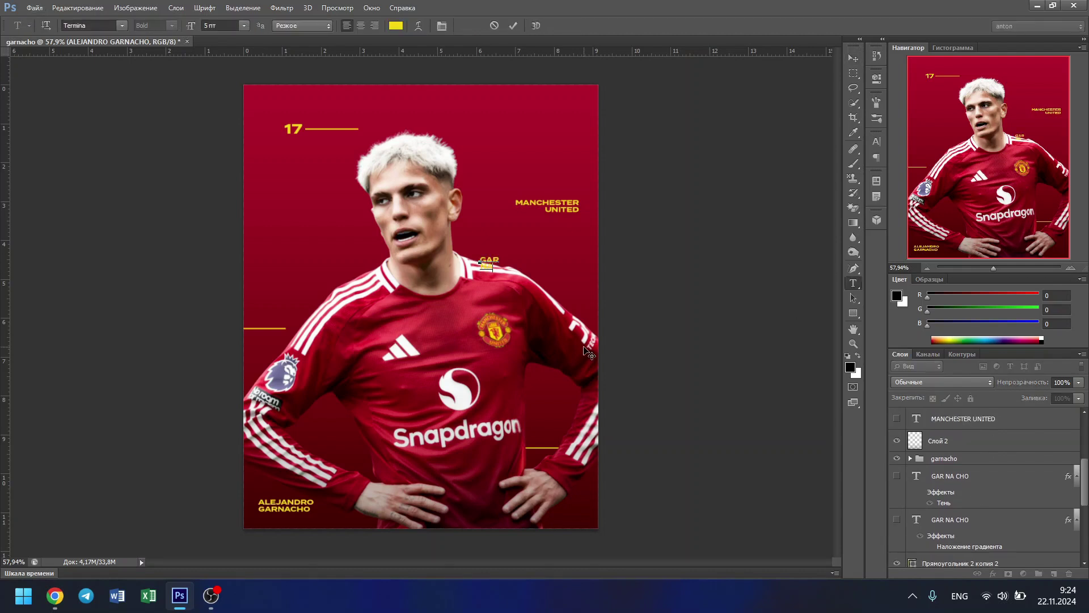
pyautogui.write('O')
# - Centre-align the GAR NA CHO lines, commit, and move the block left of the head
pyautogui.click(364, 25)
pyautogui.moveTo(489, 255); pyautogui.dragTo(472, 278)
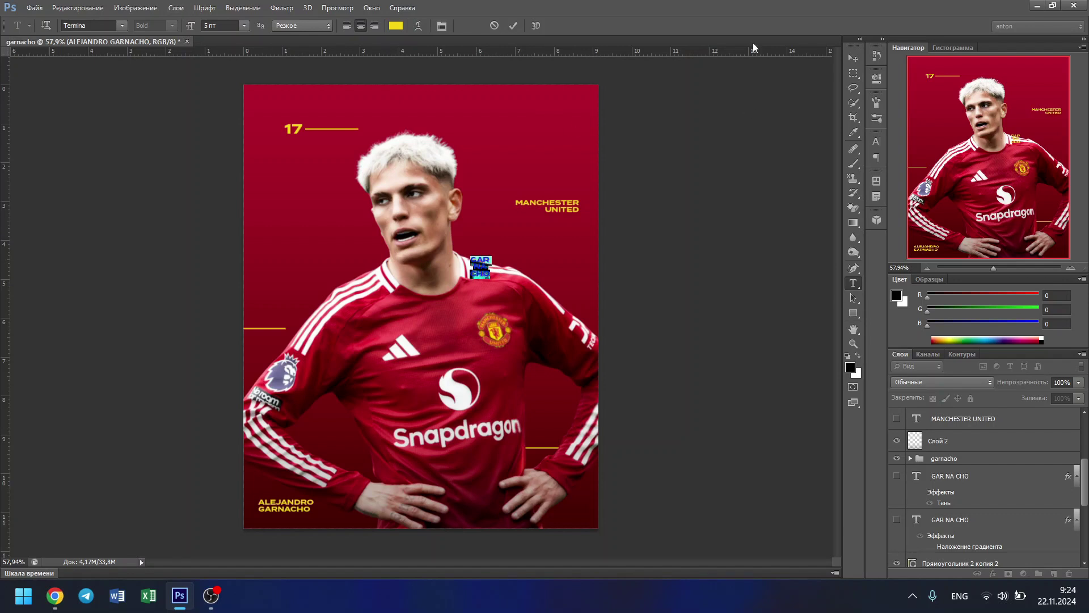
pyautogui.click(513, 25)
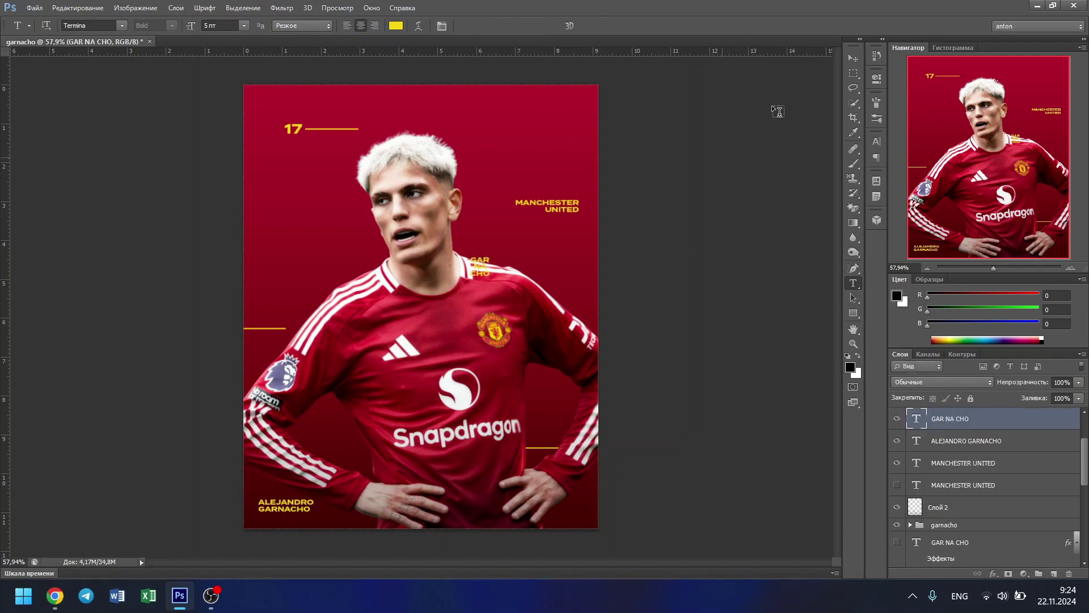
pyautogui.press('v')
pyautogui.moveTo(480, 265); pyautogui.dragTo(338, 252)
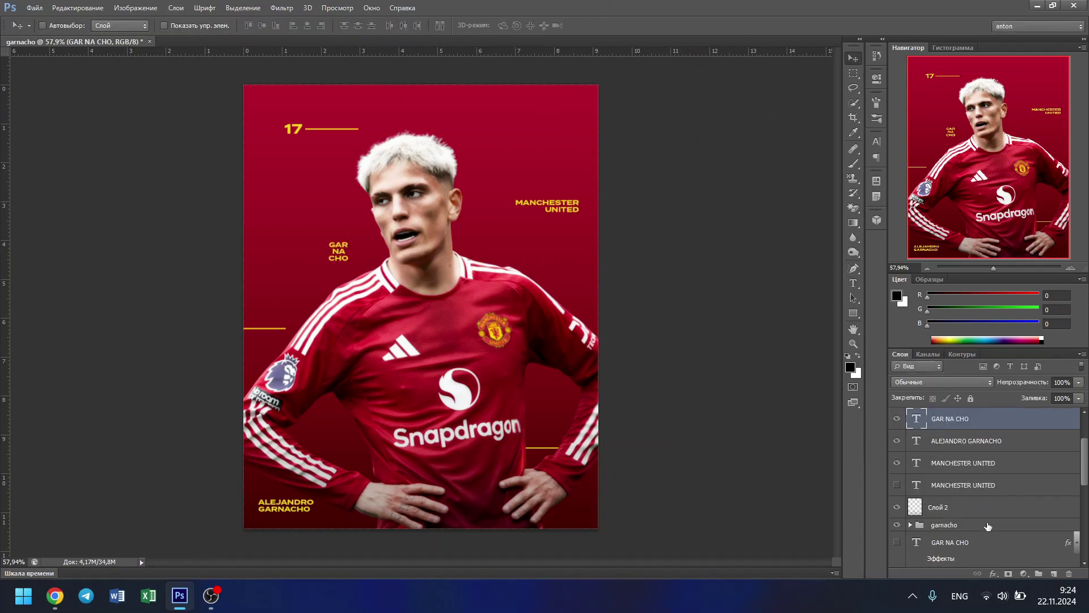
# - Set the new GAR NA CHO text's font size to 150 pt
pyautogui.scroll(-3, 988, 526)
pyautogui.click(979, 539)
pyautogui.click(853, 283)
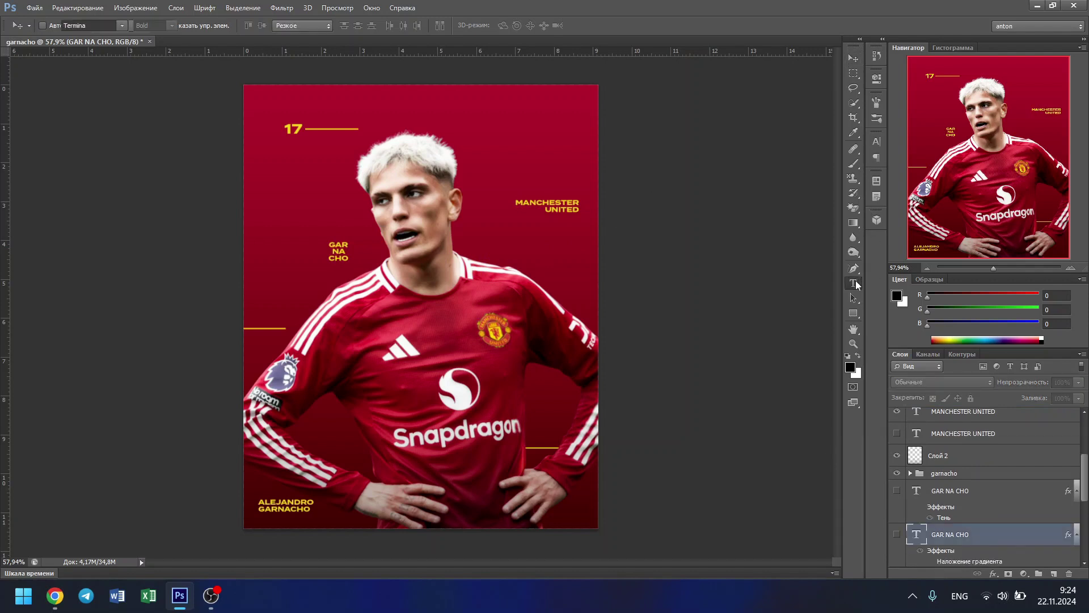
pyautogui.scroll(5, 957, 450)
pyautogui.click(962, 486)
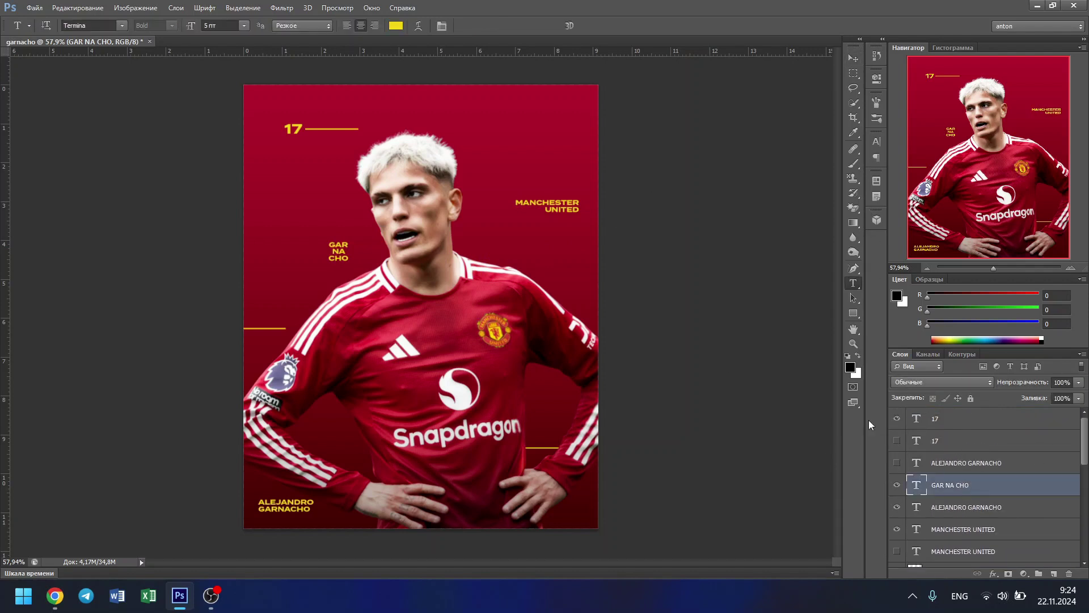
pyautogui.click(206, 25)
pyautogui.write('1')
pyautogui.press('Return')
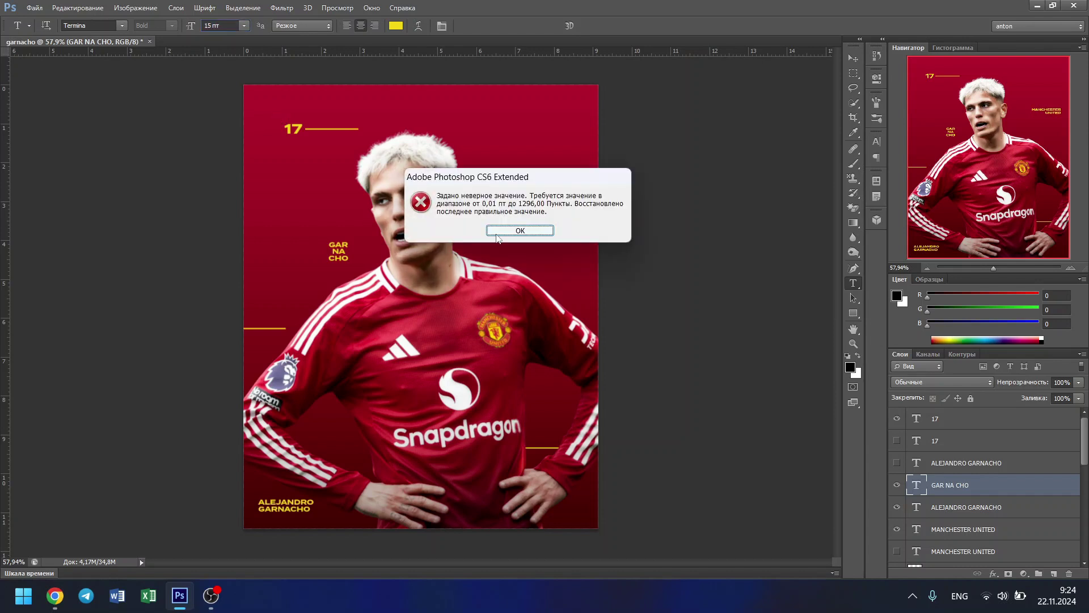
pyautogui.press('Return')
pyautogui.write('150')
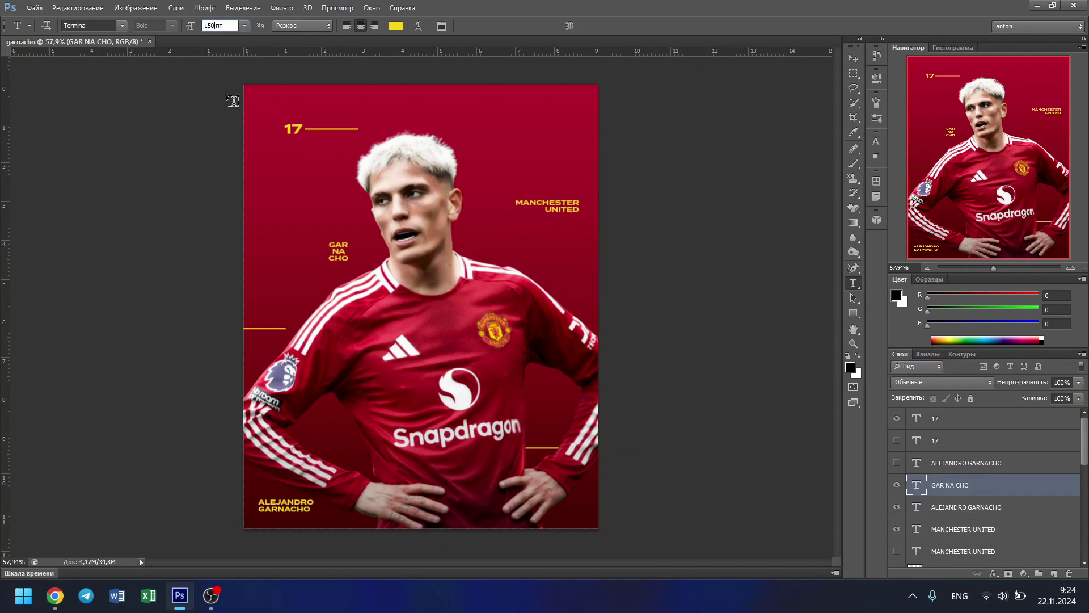
pyautogui.press('Return')
# - Set the GAR NA CHO leading to 115 pt in the Character panel
pyautogui.click(876, 142)
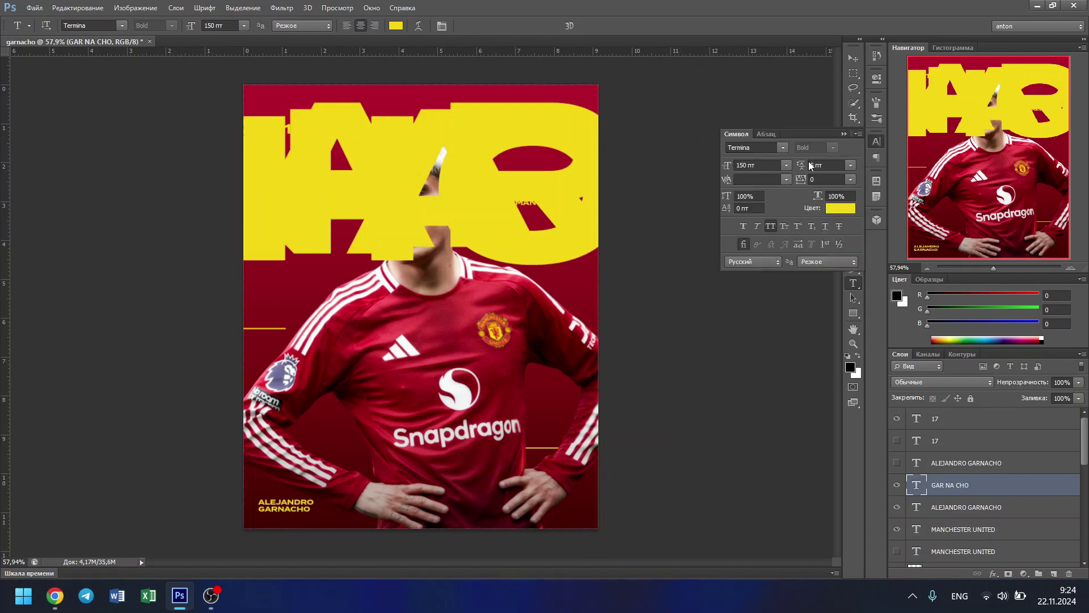
pyautogui.click(813, 165)
pyautogui.write('0')
pyautogui.press('Return')
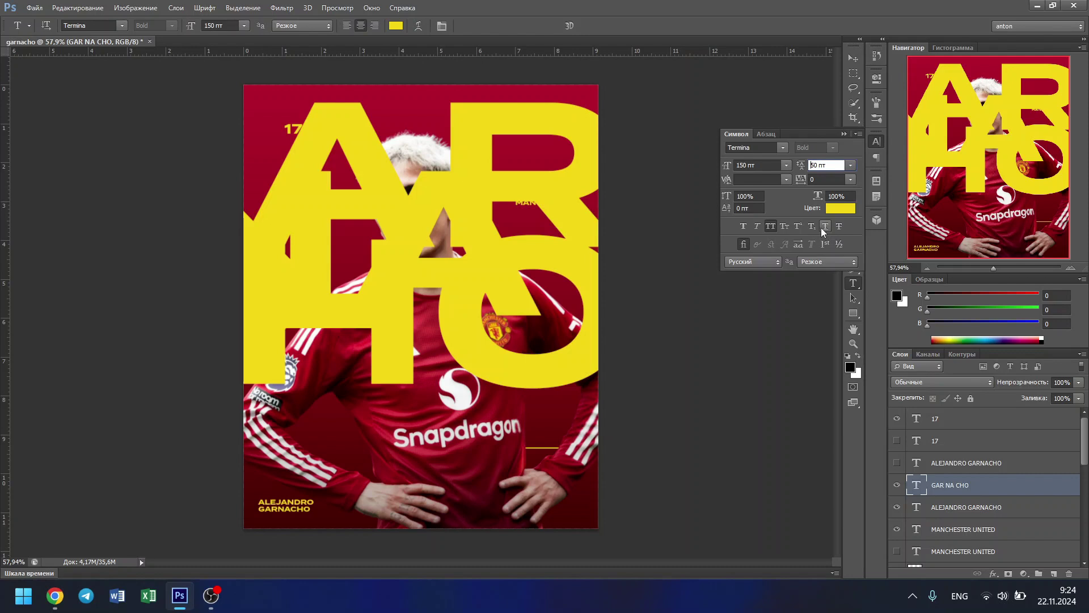
pyautogui.write('110')
pyautogui.press('Return')
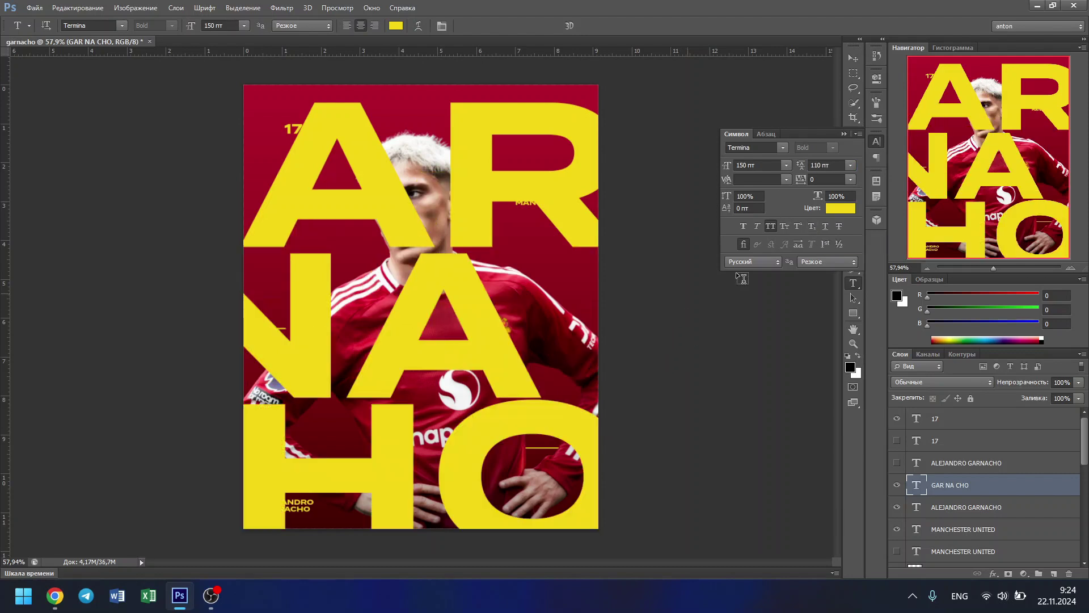
pyautogui.doubleClick(816, 165)
pyautogui.write('115')
pyautogui.press('Return')
# - Rotate the big GAR NA CHO letters about 7 degrees and shift them up-right
pyautogui.click(844, 134)
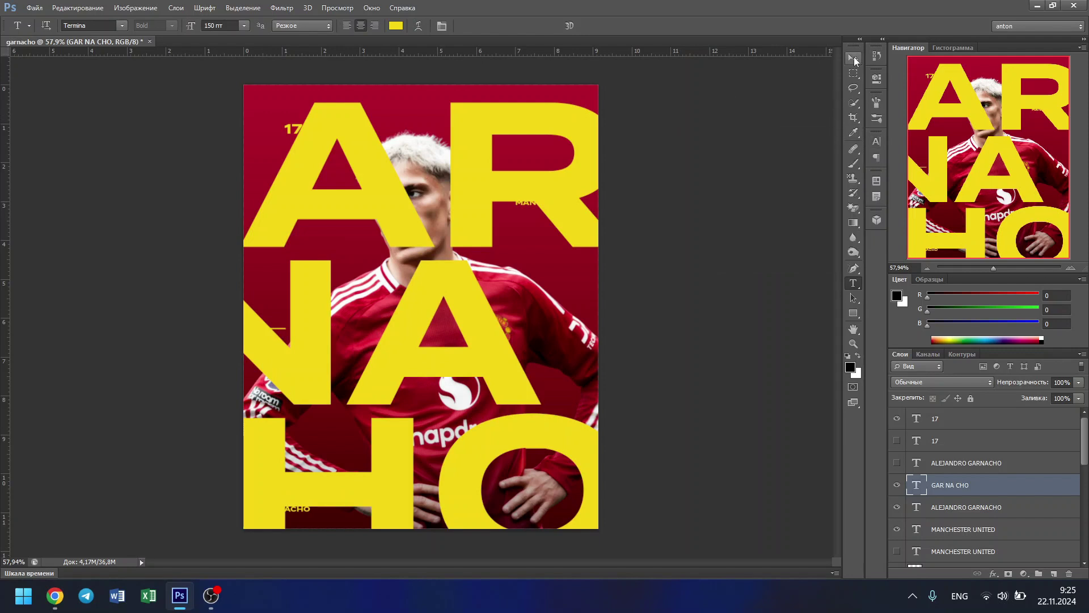
pyautogui.click(854, 57)
pyautogui.hotkey('ctrl', 't')
pyautogui.hotkey('ctrl', '-')
pyautogui.hotkey('ctrl', '-')
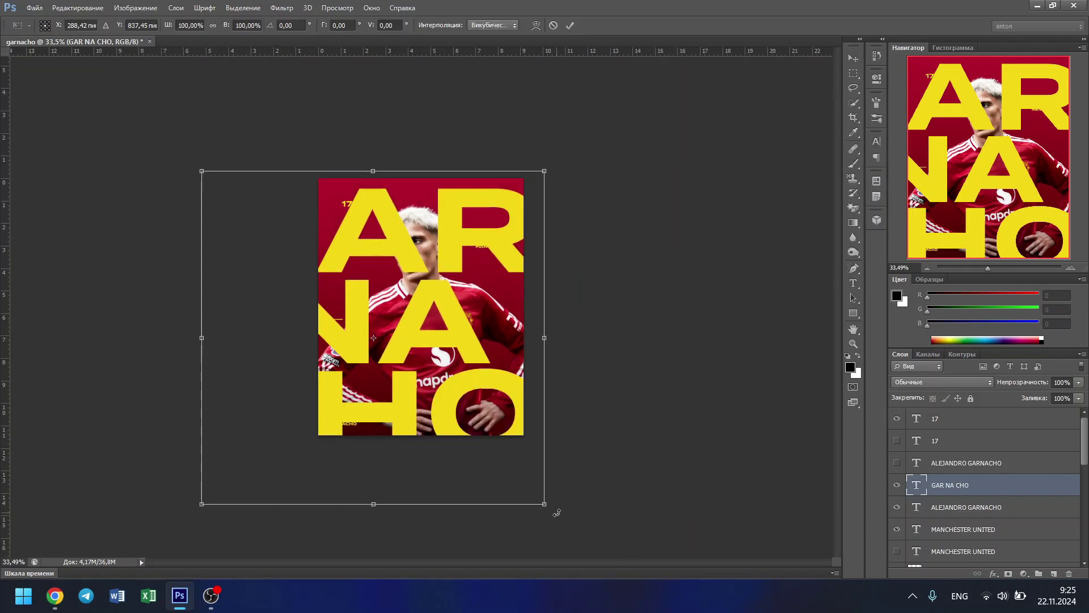
pyautogui.moveTo(557, 513); pyautogui.dragTo(601, 480)
pyautogui.moveTo(479, 431); pyautogui.dragTo(530, 412)
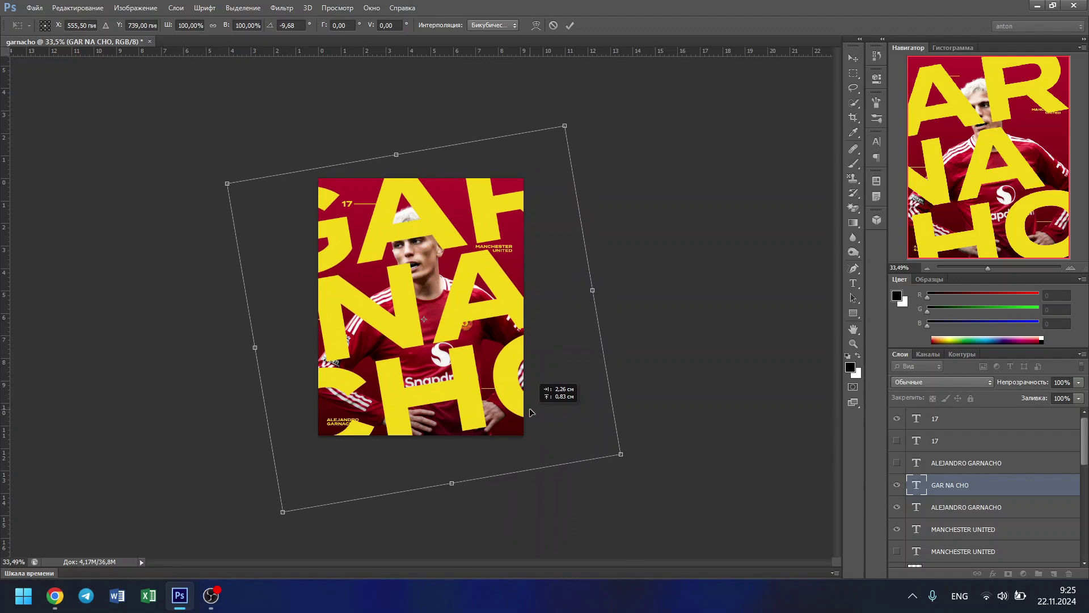
pyautogui.moveTo(622, 457); pyautogui.dragTo(616, 468)
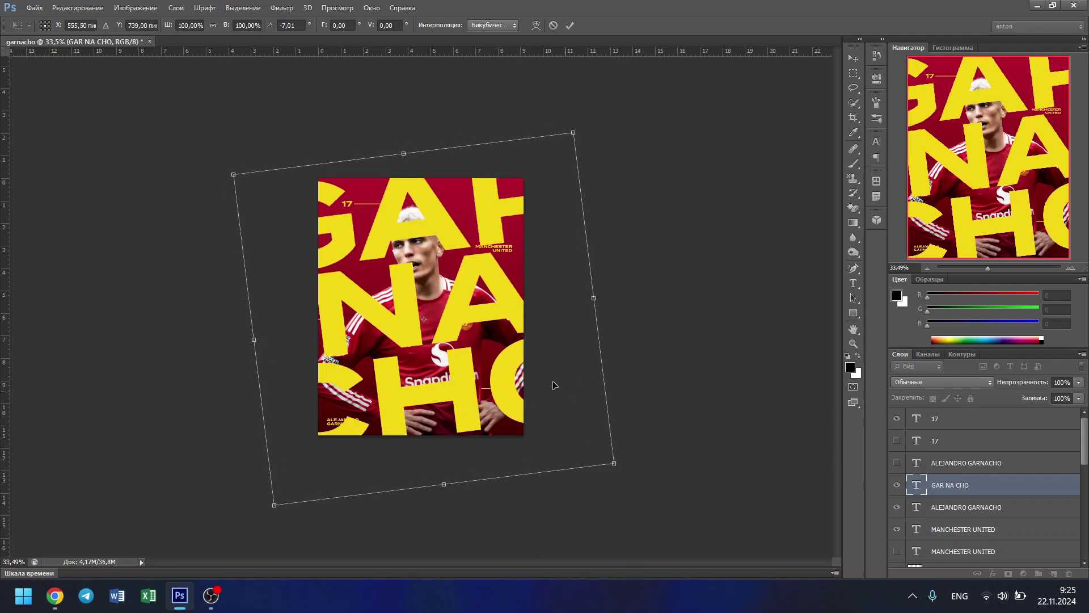
pyautogui.click(569, 24)
# - Move the GAR NA CHO layer below the player layers in the Layers panel
pyautogui.scroll(-2, 1023, 494)
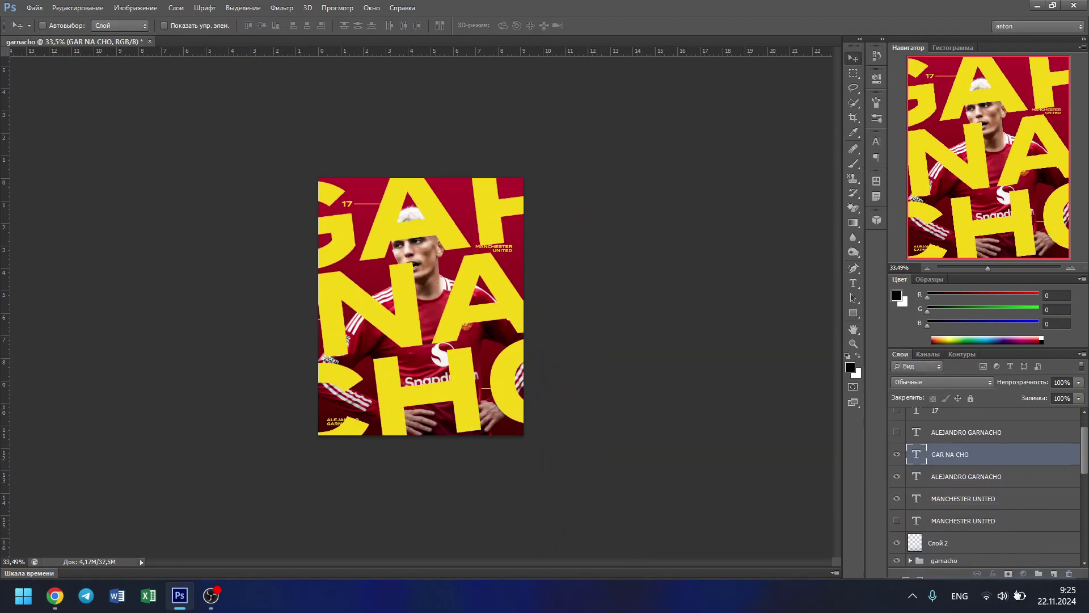
pyautogui.moveTo(965, 454); pyautogui.dragTo(1000, 401)
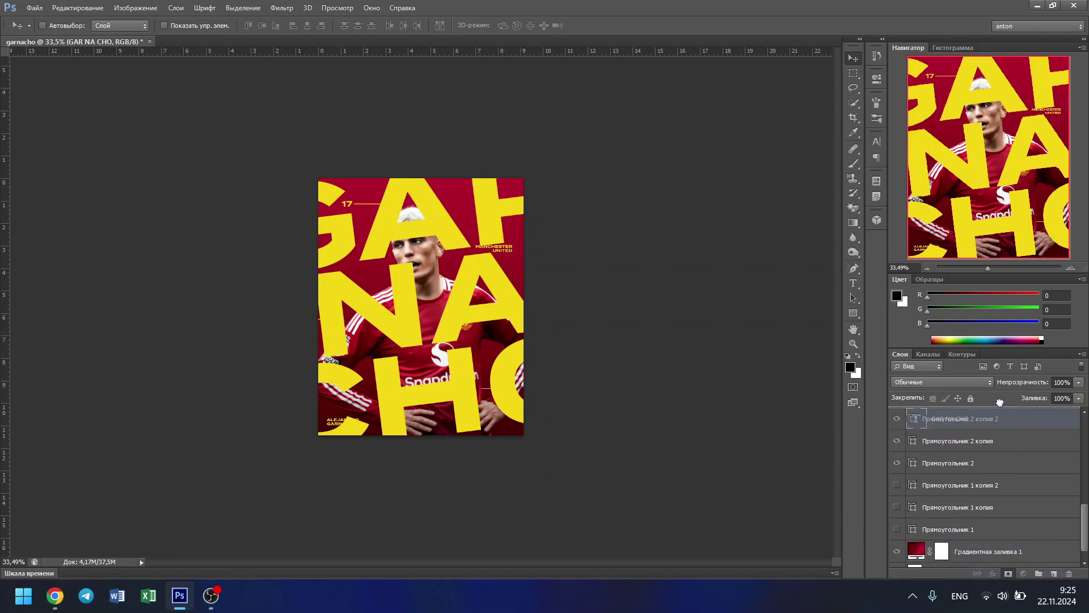
pyautogui.moveTo(1000, 402); pyautogui.dragTo(1004, 497)
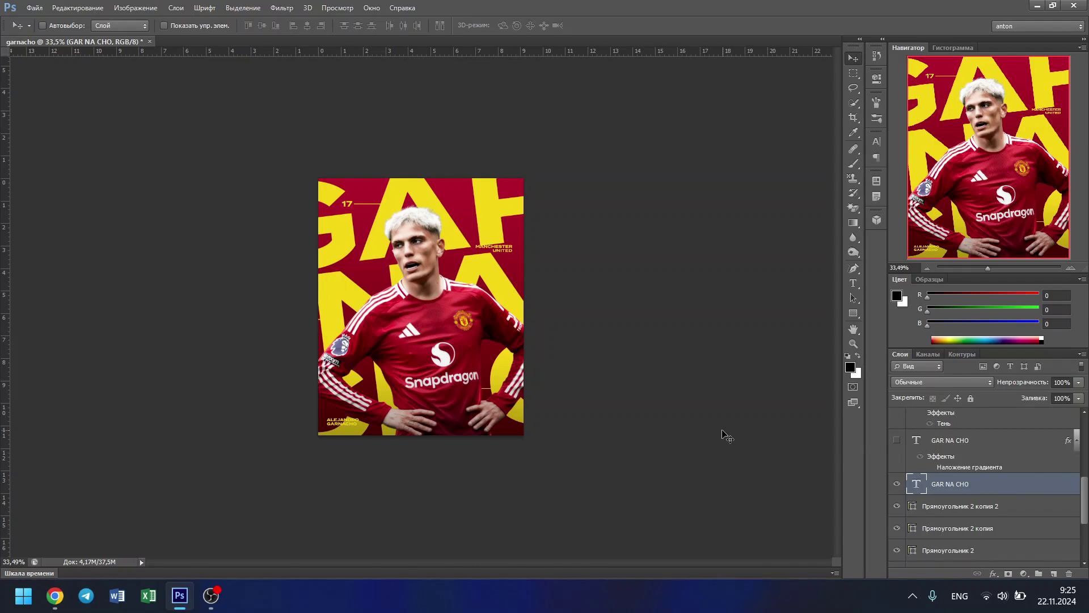
pyautogui.scroll(3, 443, 321)
pyautogui.scroll(2, 574, 161)
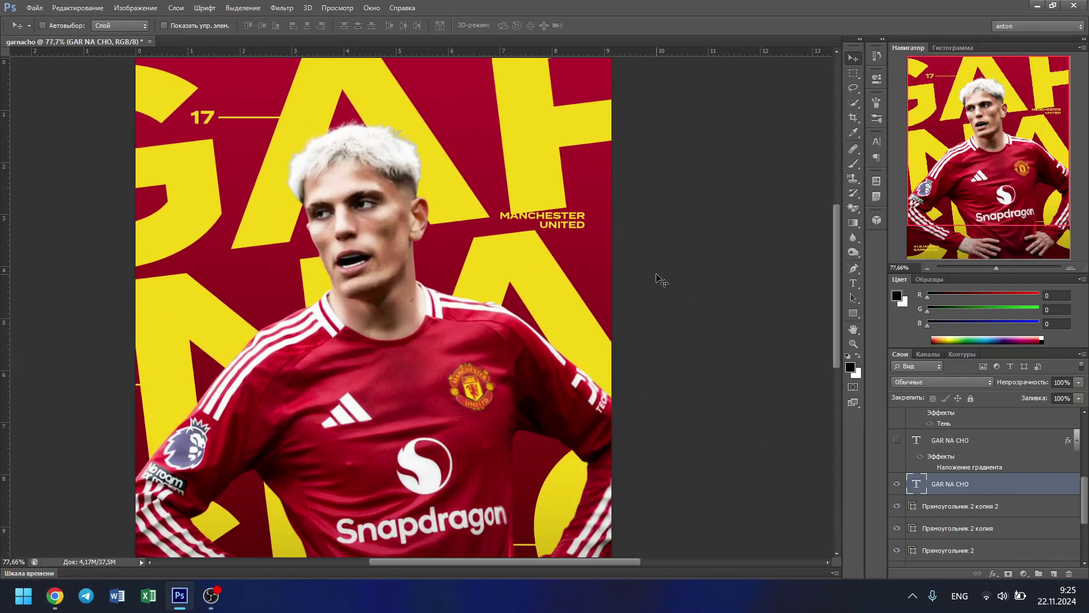
pyautogui.scroll(1, 839, 326)
pyautogui.scroll(3, 970, 462)
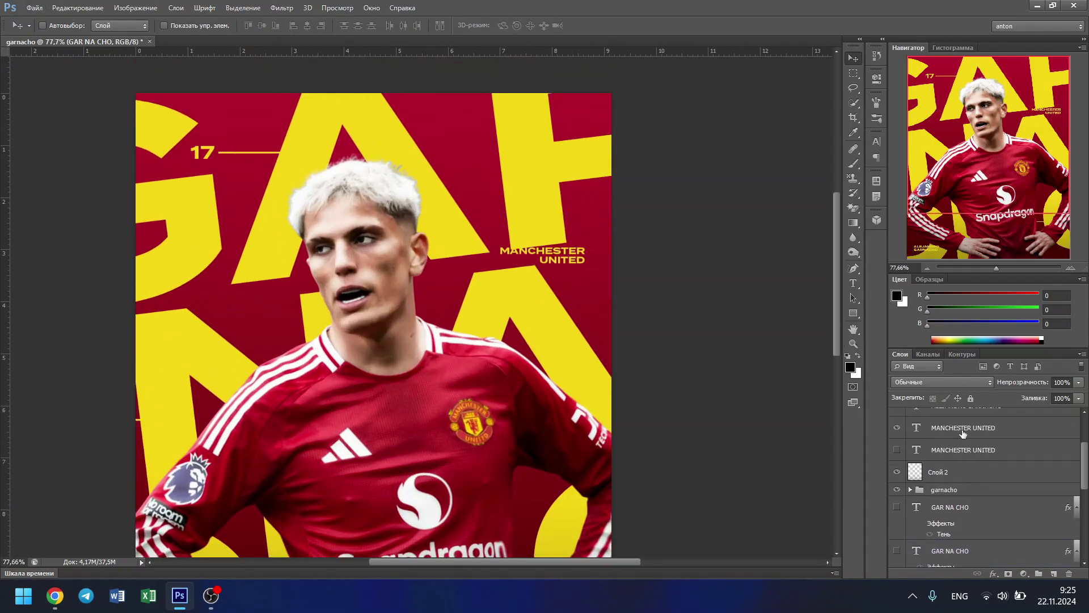
pyautogui.click(963, 430)
pyautogui.scroll(-1, 565, 270)
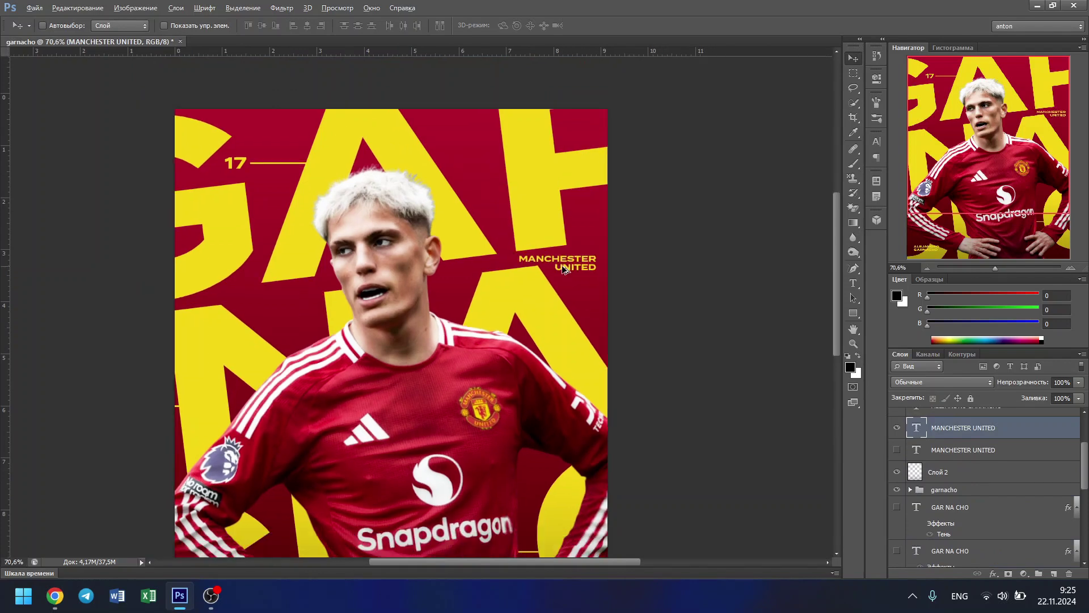
pyautogui.scroll(-3, 564, 270)
pyautogui.scroll(-3, 933, 487)
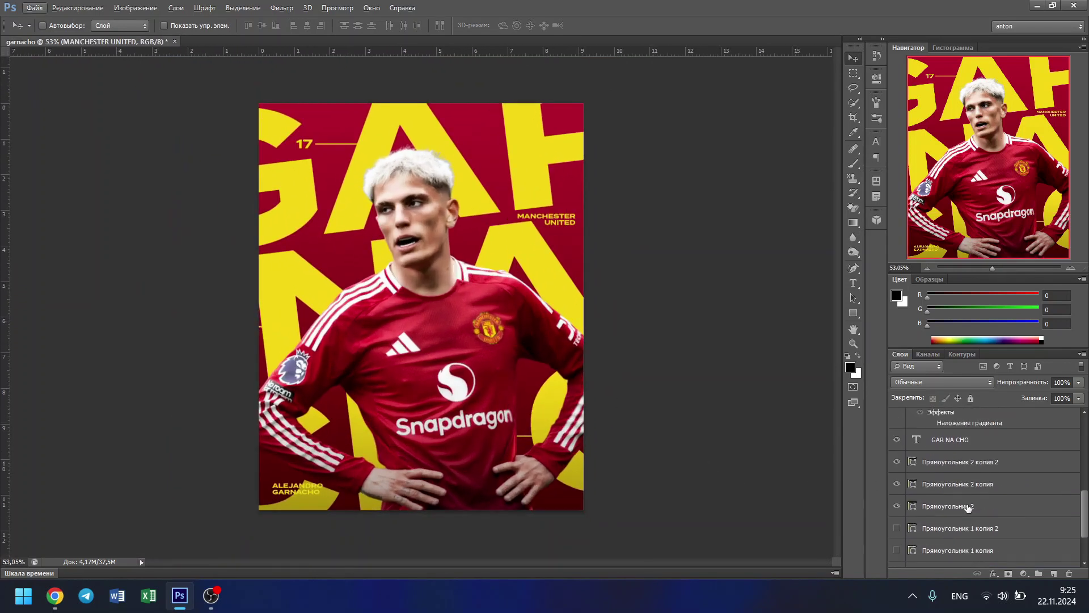
pyautogui.scroll(-2, 969, 508)
pyautogui.scroll(5, 969, 508)
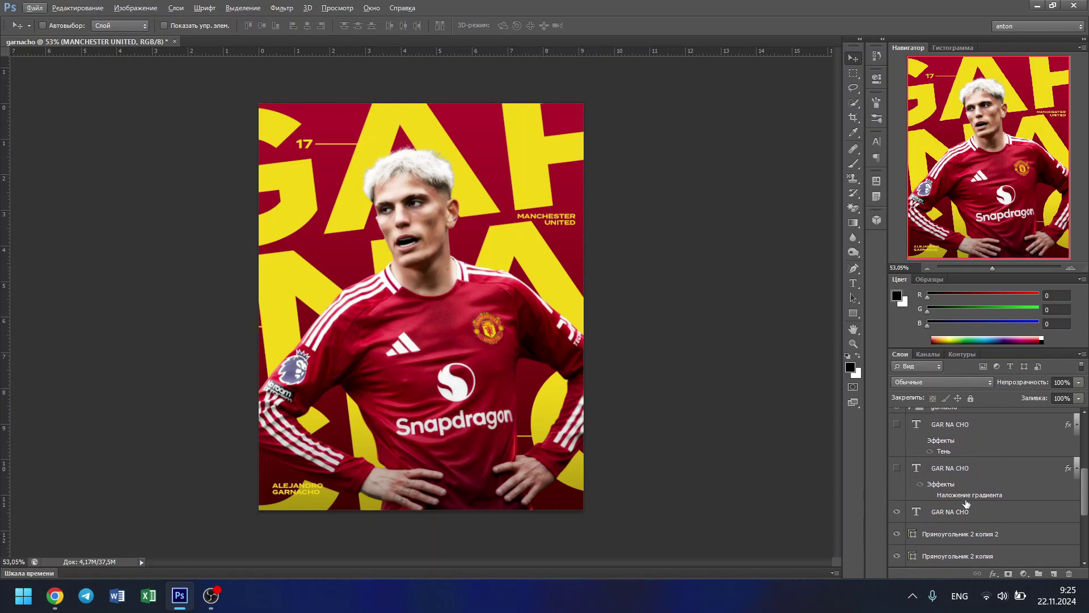
# - Enter hex 600003 in the text colour picker for the big GAR NA CHO layer
pyautogui.click(985, 512)
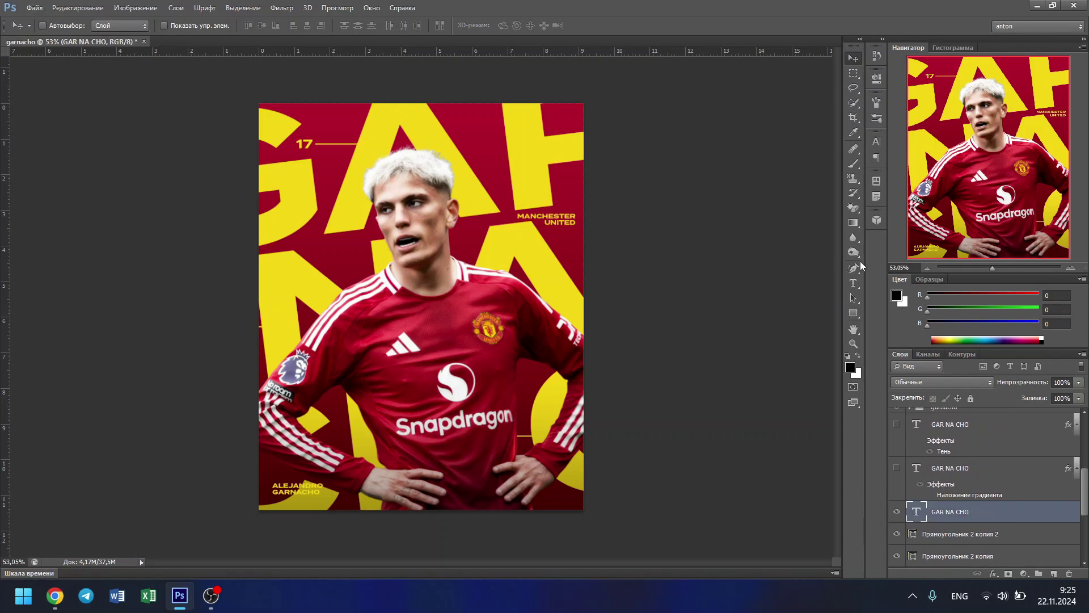
pyautogui.click(877, 142)
pyautogui.click(843, 209)
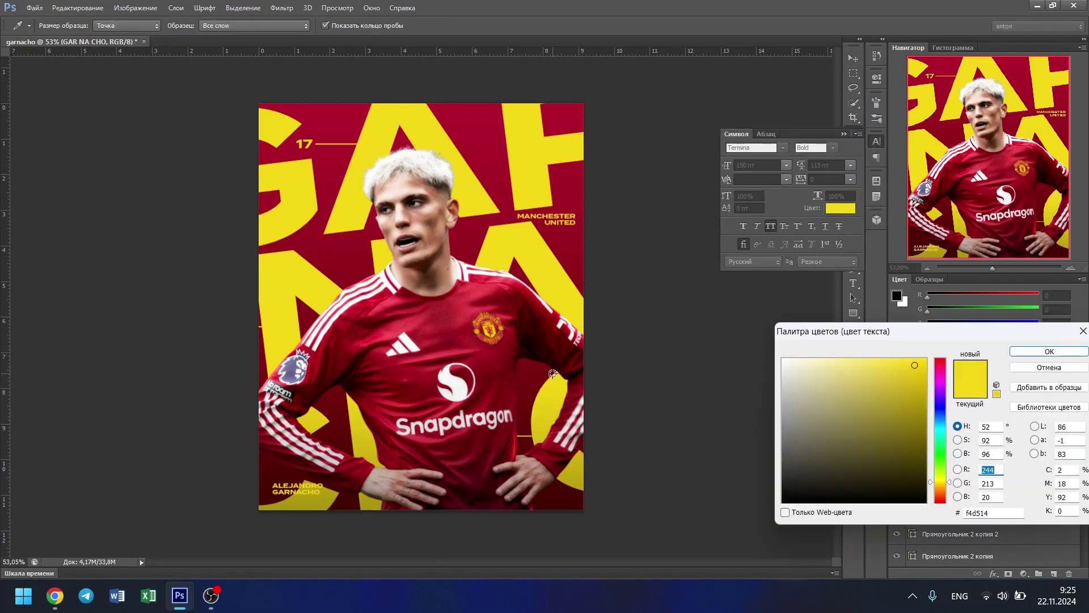
pyautogui.click(444, 391)
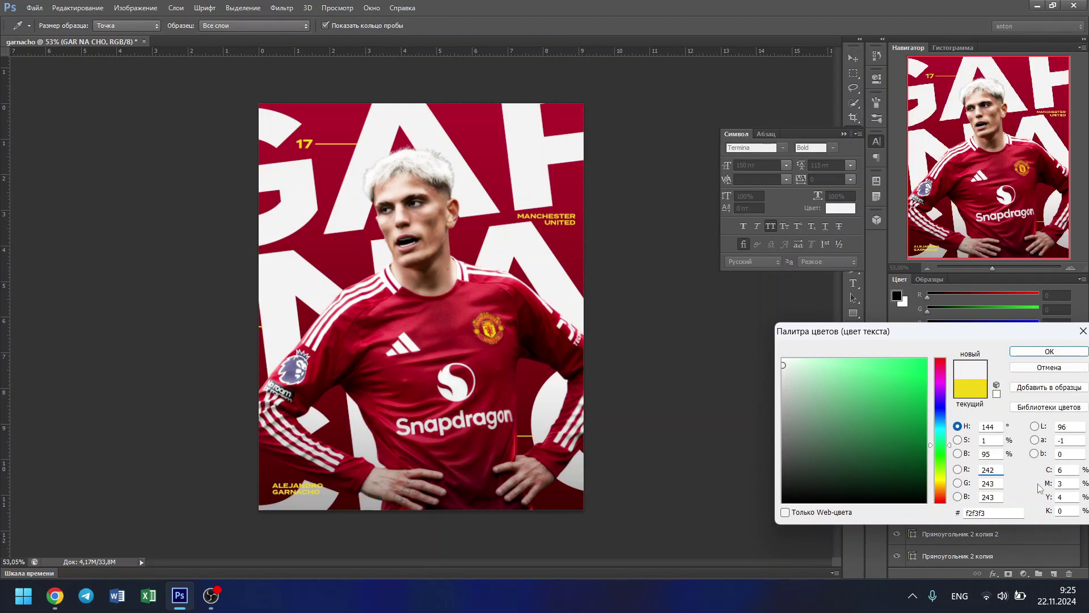
pyautogui.doubleClick(1001, 512)
pyautogui.write('6000')
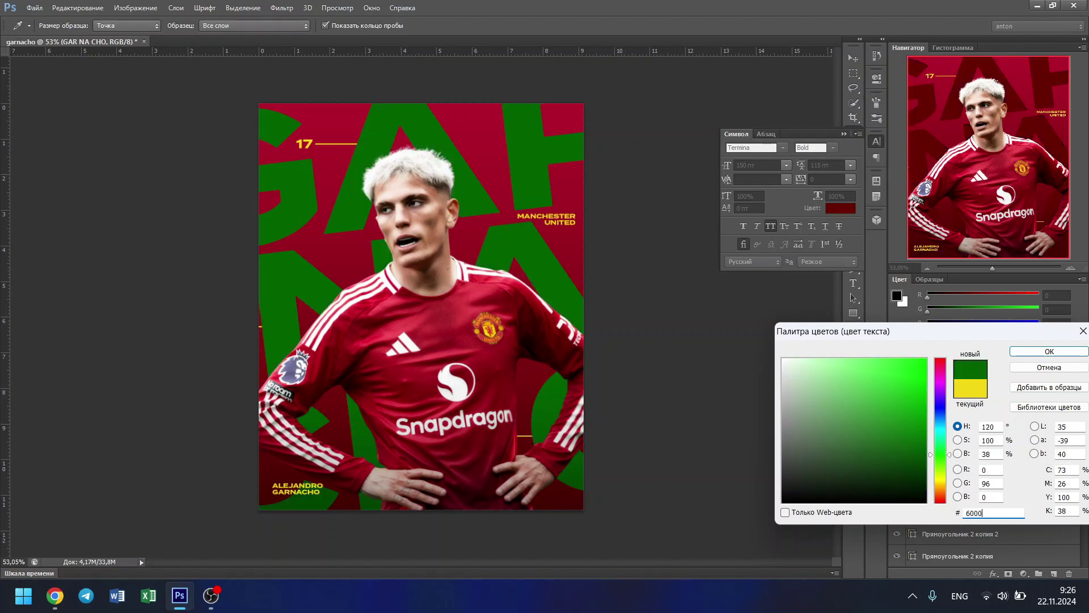
pyautogui.write('03')
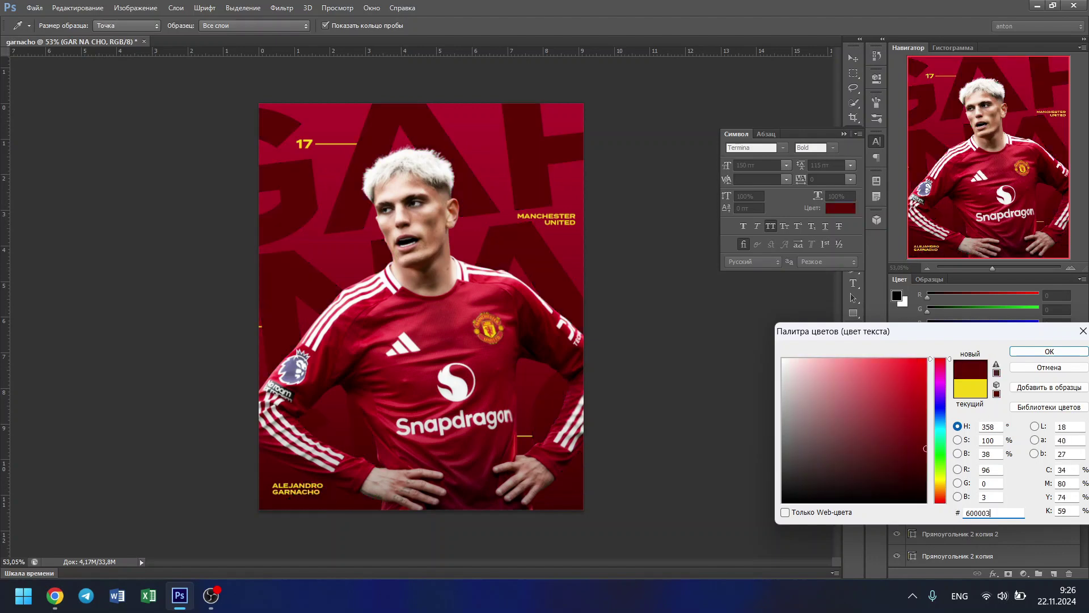
# - Apply the dark red colour, then duplicate GAR NA CHO and shrink the copy beside the head
pyautogui.click(1016, 356)
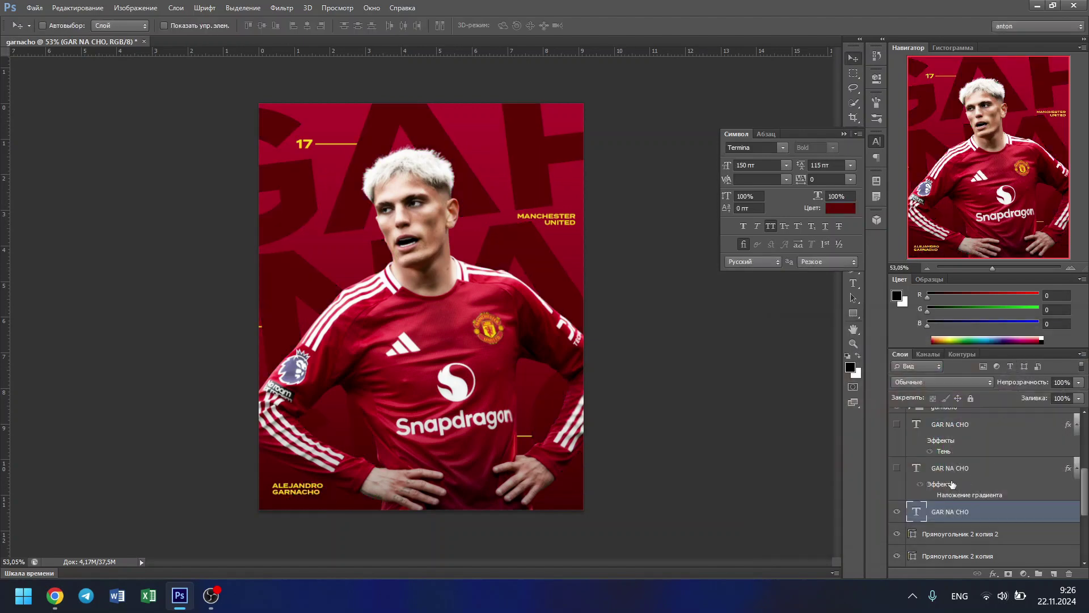
pyautogui.click(844, 135)
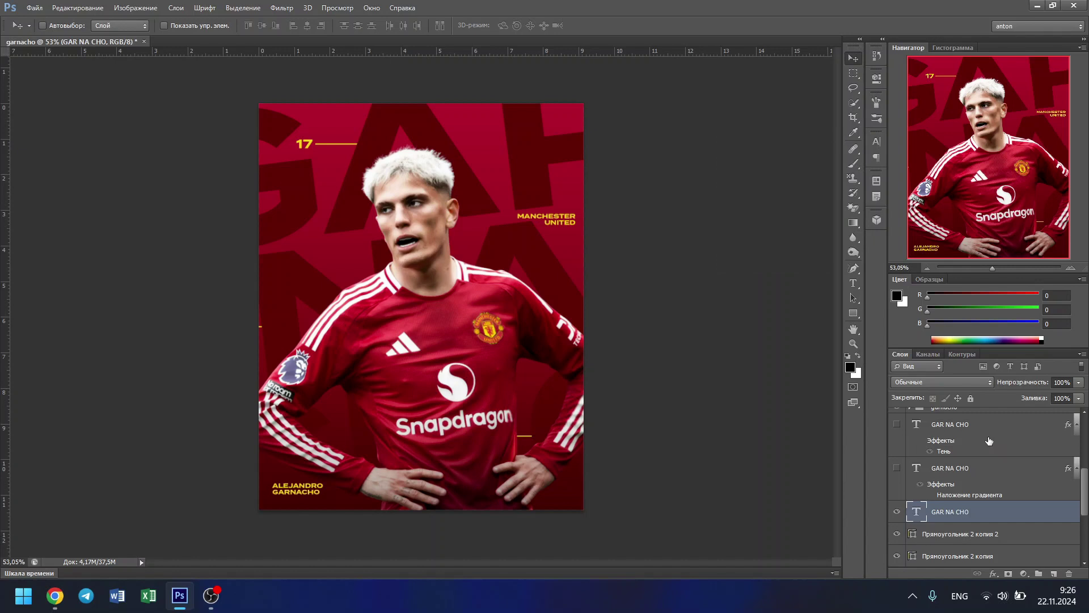
pyautogui.hotkey('ctrl', 'j')
pyautogui.hotkey('ctrl', 't')
pyautogui.scroll(-5, 634, 355)
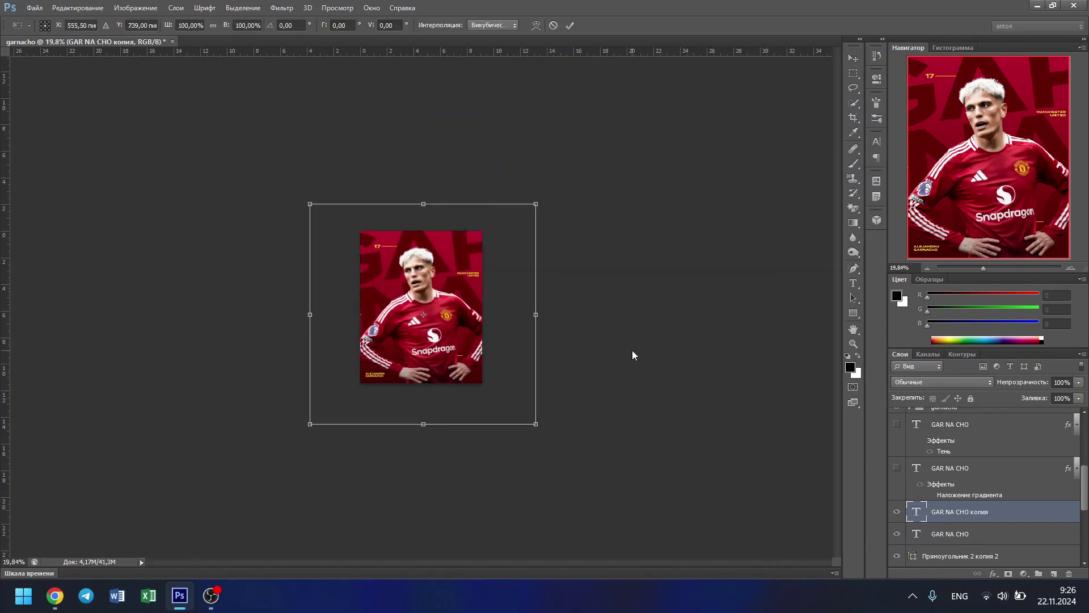
pyautogui.moveTo(312, 206); pyautogui.dragTo(487, 377)
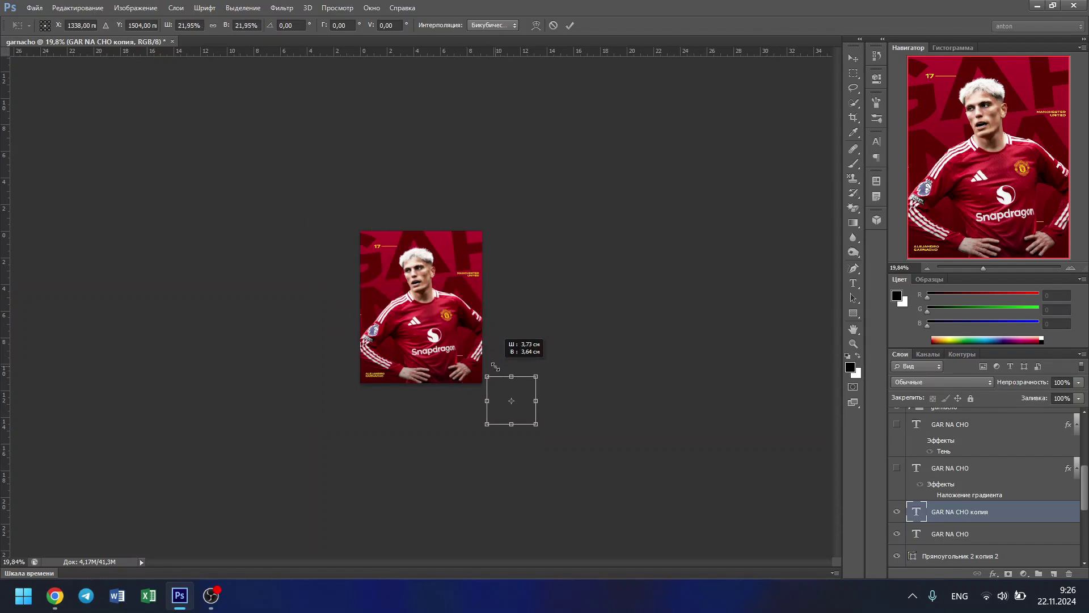
pyautogui.moveTo(526, 408); pyautogui.dragTo(413, 298)
pyautogui.scroll(5, 413, 298)
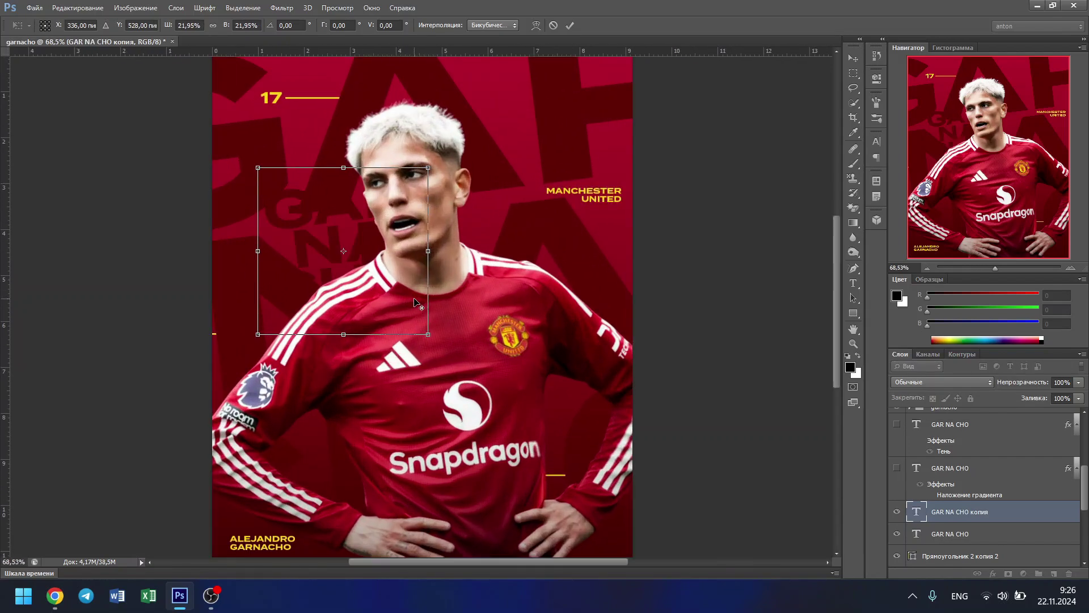
pyautogui.moveTo(434, 346); pyautogui.dragTo(389, 303)
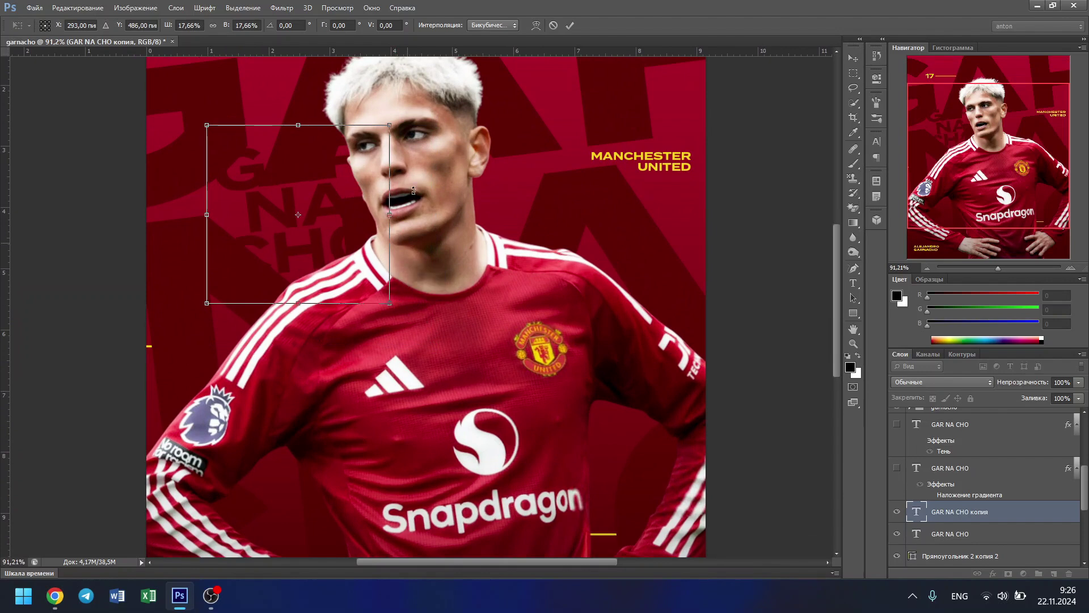
pyautogui.click(567, 26)
# - Recolour the small copy yellow, sampled from MANCHESTER UNITED, and nudge it into place
pyautogui.click(853, 283)
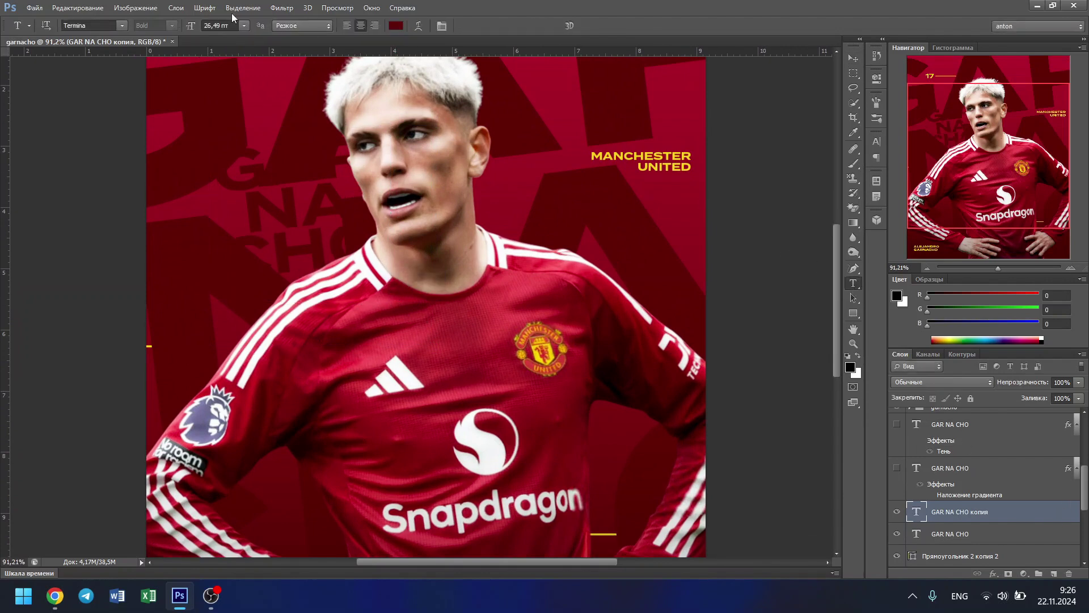
pyautogui.click(391, 28)
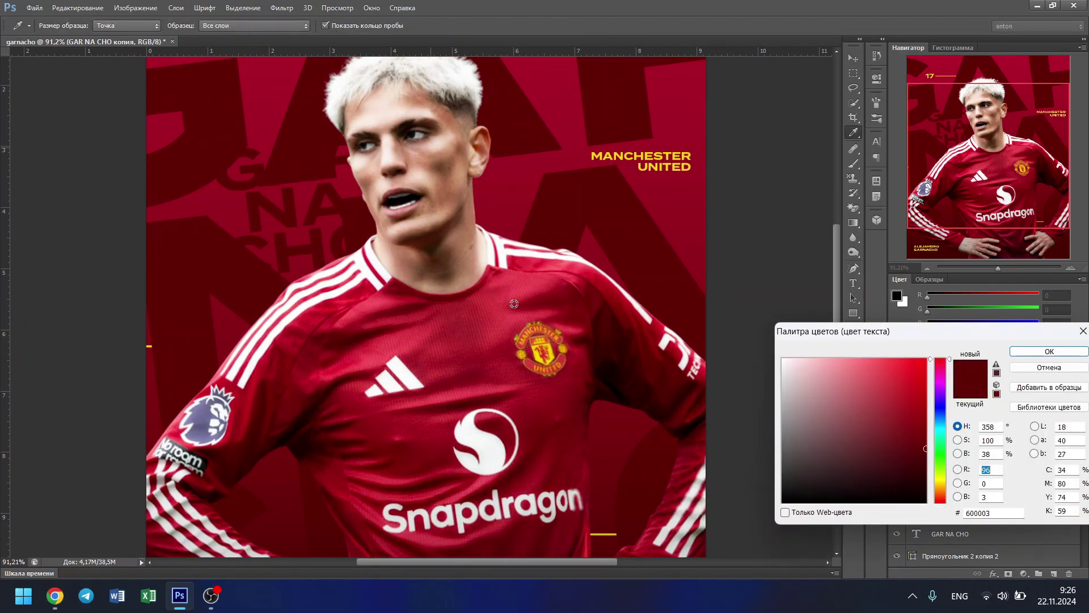
pyautogui.click(686, 159)
pyautogui.click(1049, 351)
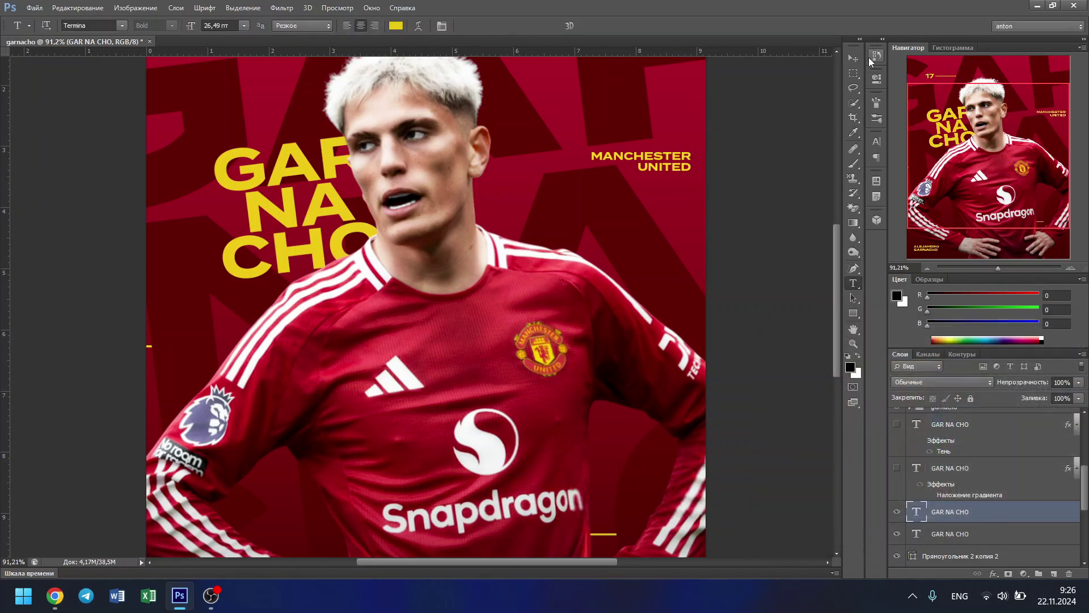
pyautogui.click(853, 57)
pyautogui.hotkey('ctrl', '0')
pyautogui.moveTo(346, 267); pyautogui.dragTo(341, 277)
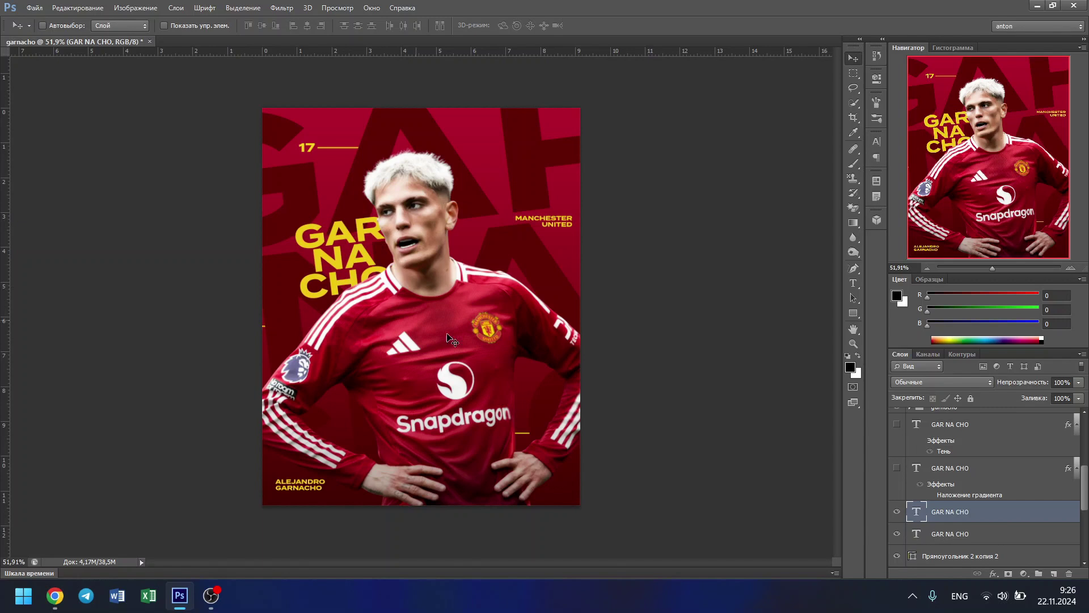
pyautogui.scroll(1, 416, 321)
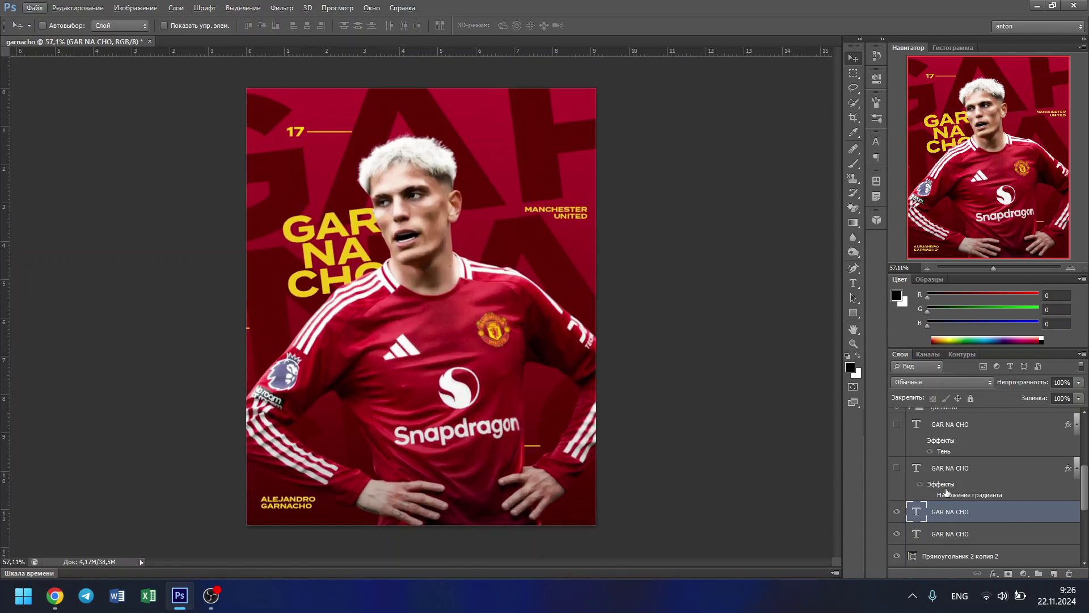
pyautogui.scroll(5, 953, 495)
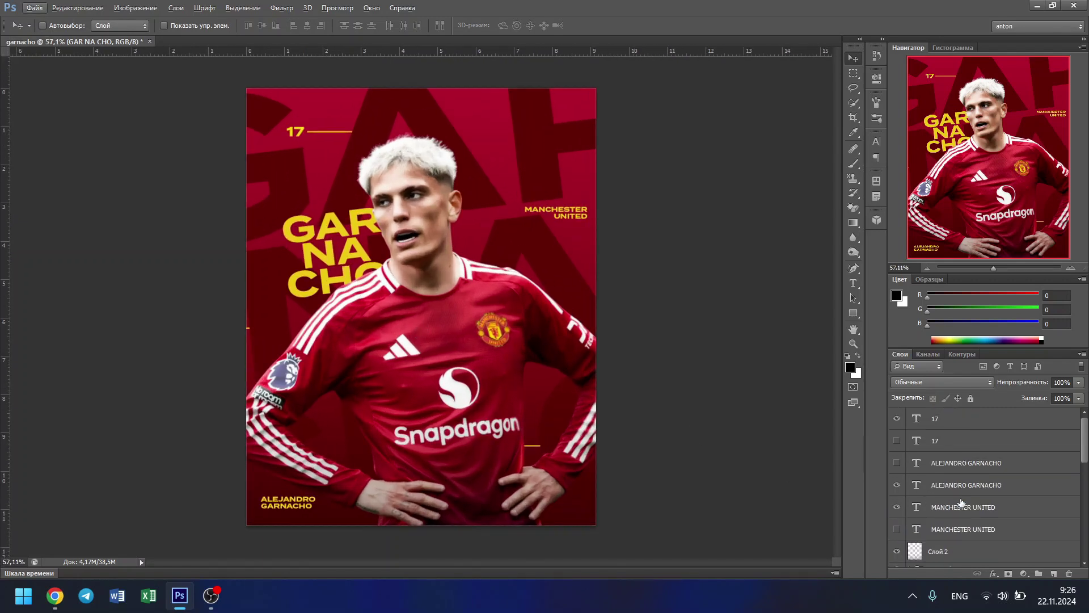
pyautogui.scroll(-5, 962, 511)
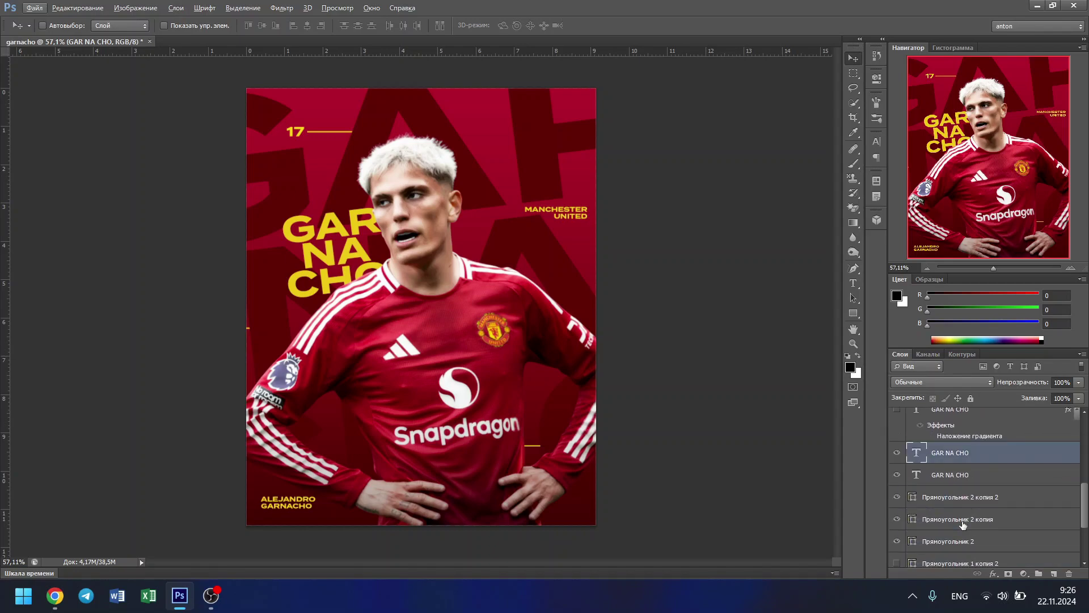
pyautogui.scroll(3, 963, 524)
# - Bring the dust texture into the poster, rotate it 90° and scale it to fit
pyautogui.scroll(-3, 963, 525)
pyautogui.doubleClick(914, 519)
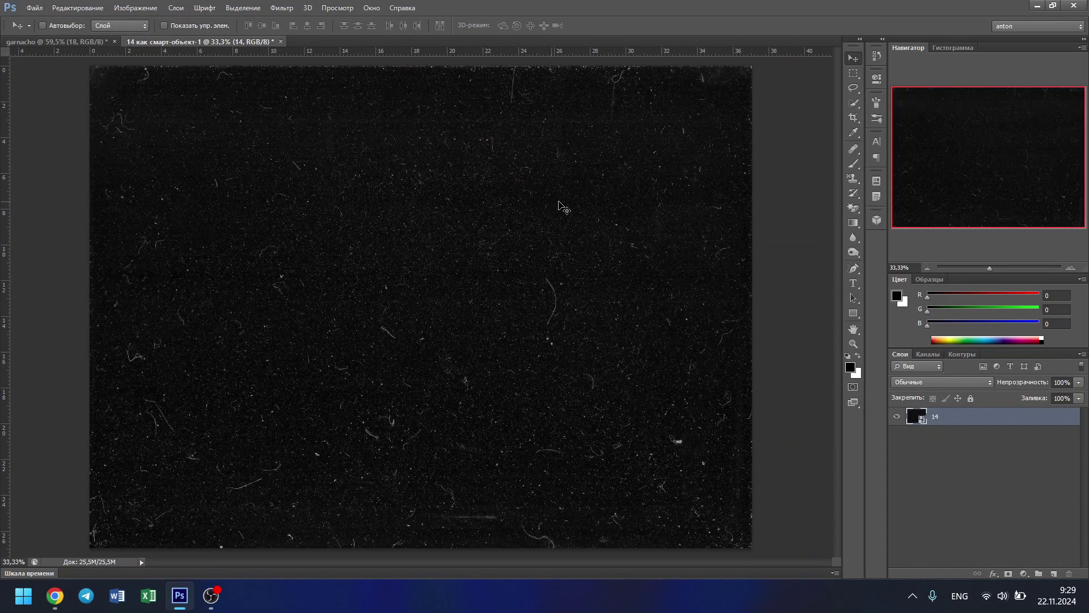
pyautogui.hotkey('ctrl', 'Tab')
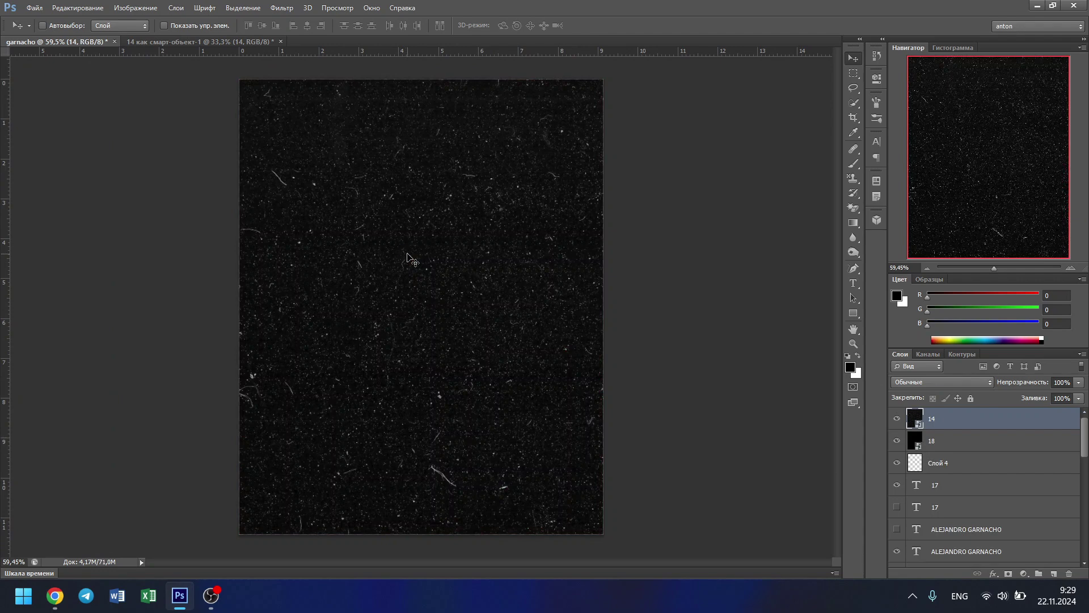
pyautogui.hotkey('ctrl', 't')
pyautogui.hotkey('ctrl', '0')
pyautogui.moveTo(714, 180)
pyautogui.mouseDown()
pyautogui.moveTo(633, 117)
pyautogui.moveTo(513, 190)
pyautogui.mouseUp()
pyautogui.moveTo(468, 263); pyautogui.dragTo(498, 148)
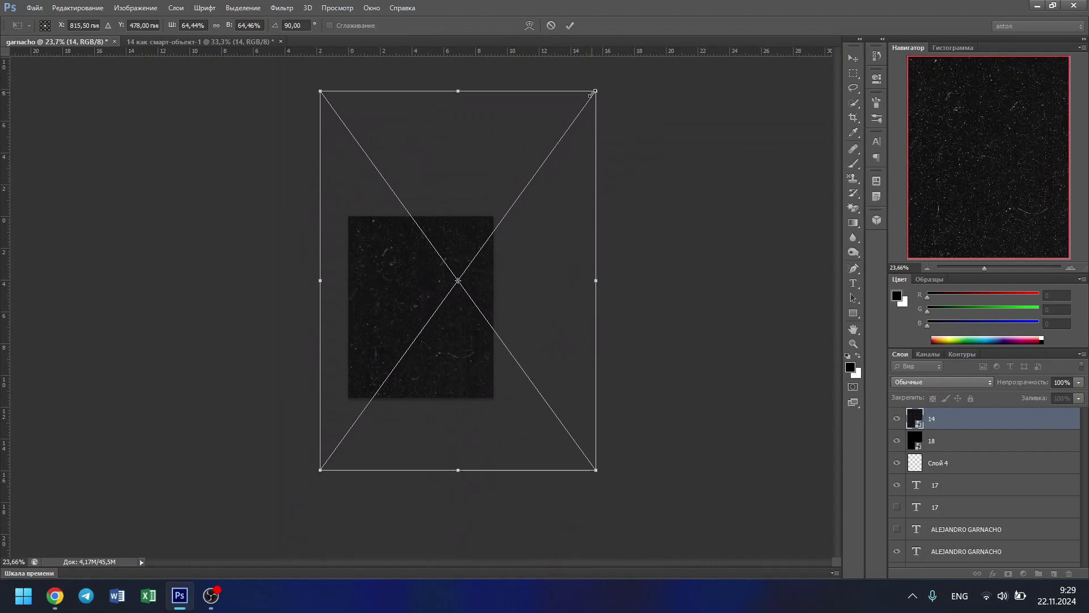
pyautogui.moveTo(595, 90); pyautogui.dragTo(509, 211)
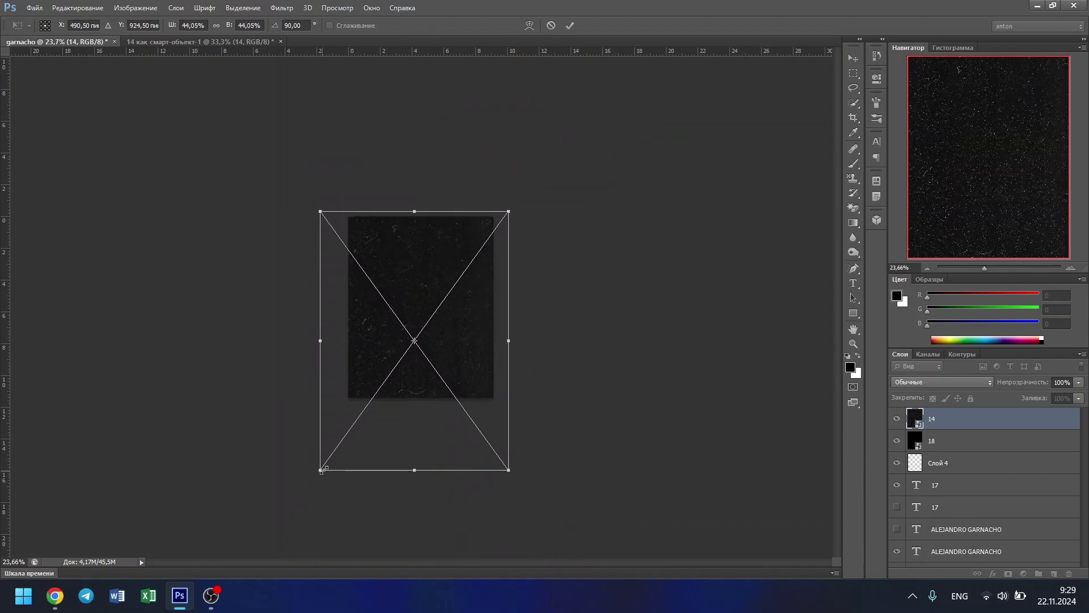
pyautogui.moveTo(322, 470); pyautogui.dragTo(340, 444)
pyautogui.moveTo(509, 444); pyautogui.dragTo(498, 430)
pyautogui.moveTo(475, 339); pyautogui.dragTo(476, 322)
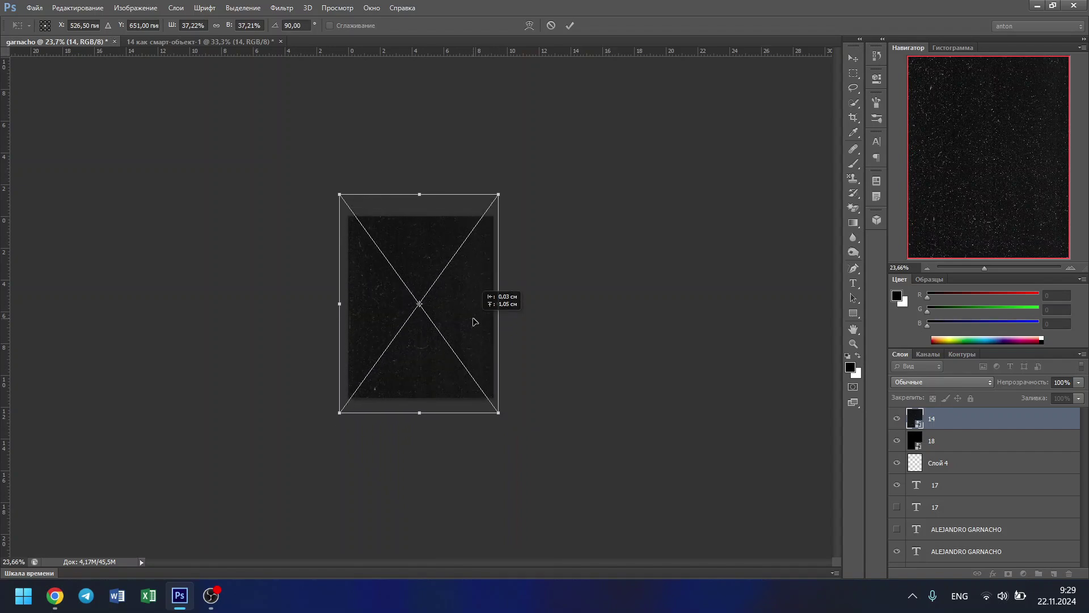
pyautogui.click(570, 25)
# - Set the dust texture layer to Screen blend mode at 15% opacity
pyautogui.click(946, 382)
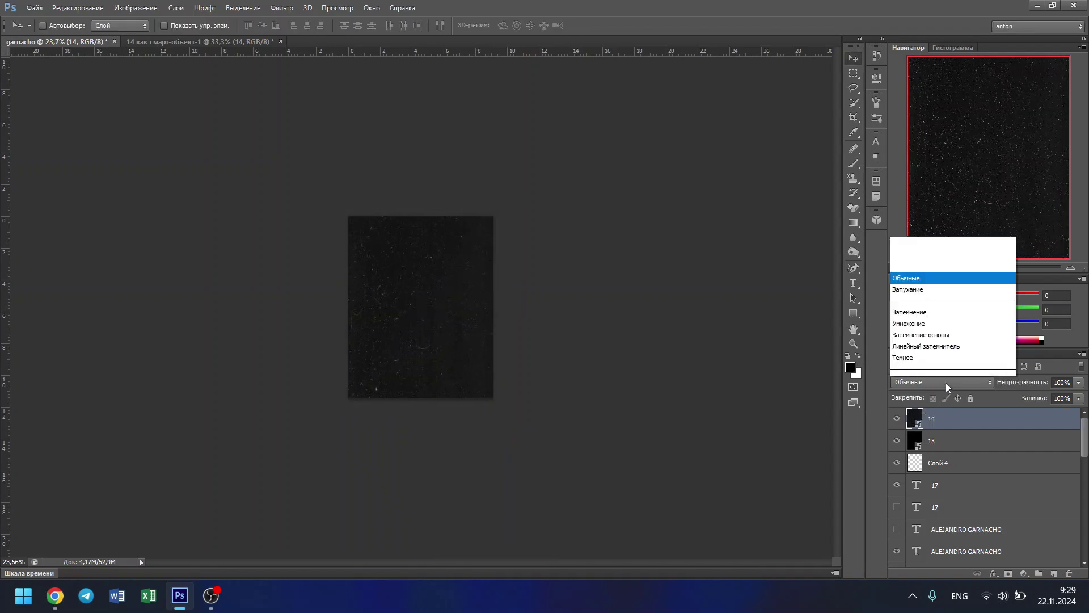
pyautogui.click(914, 135)
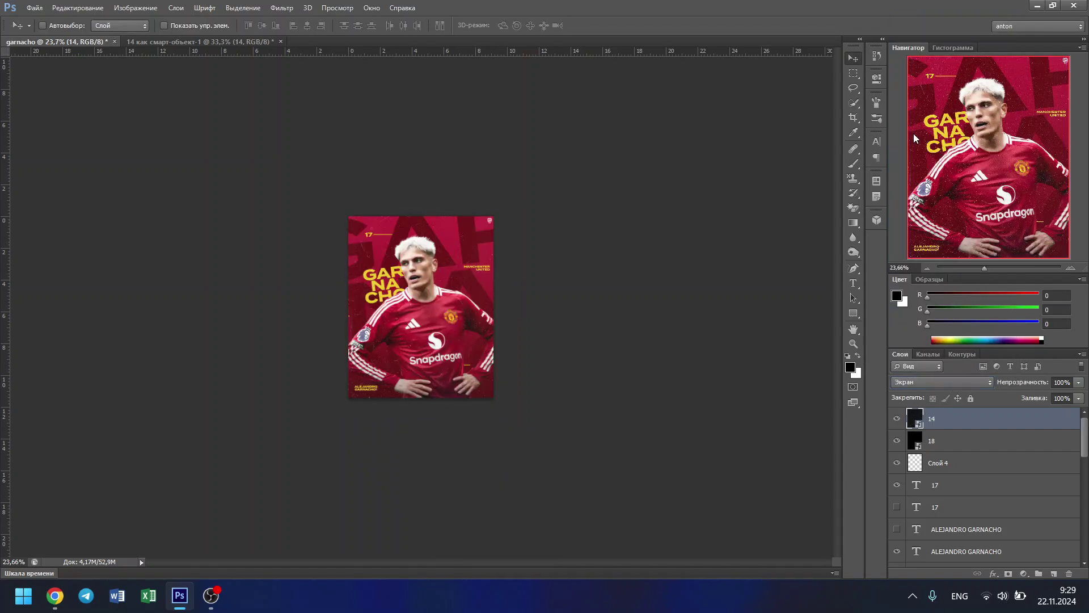
pyautogui.moveTo(985, 267); pyautogui.dragTo(995, 267)
pyautogui.moveTo(1021, 383); pyautogui.dragTo(977, 388)
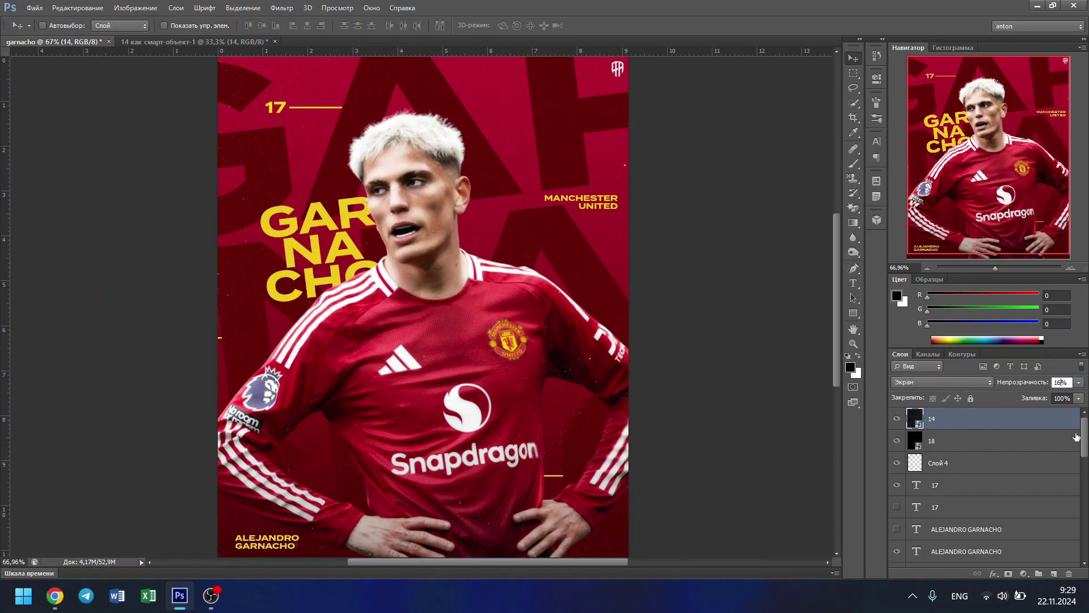
pyautogui.press('Down')
# - Move the dust texture layer 14 below layer 18
pyautogui.moveTo(958, 436); pyautogui.dragTo(942, 448)
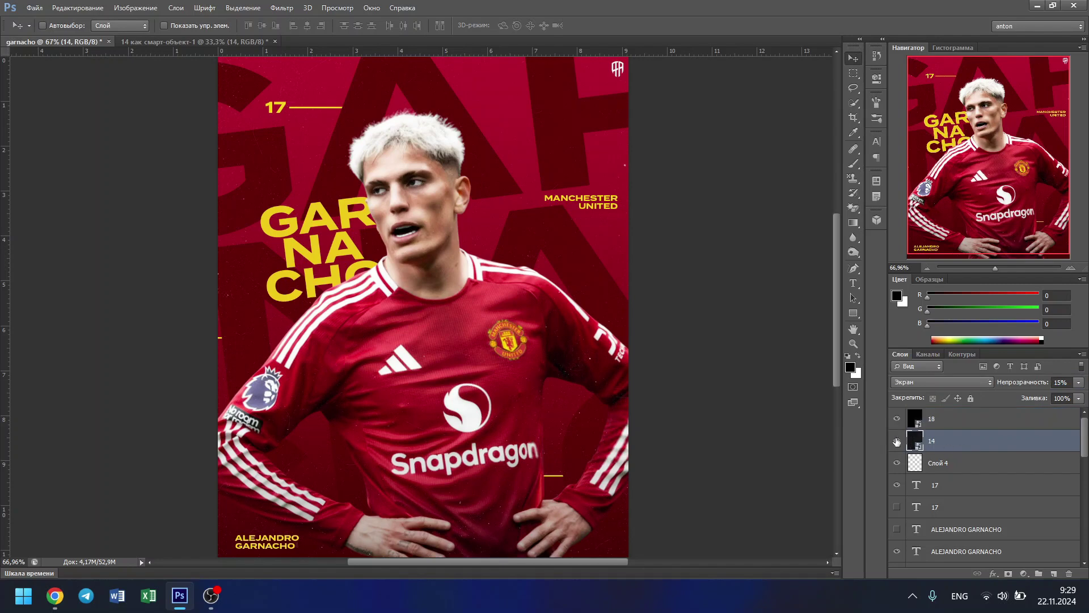
pyautogui.scroll(-1, 410, 278)
pyautogui.scroll(-1, 410, 278)
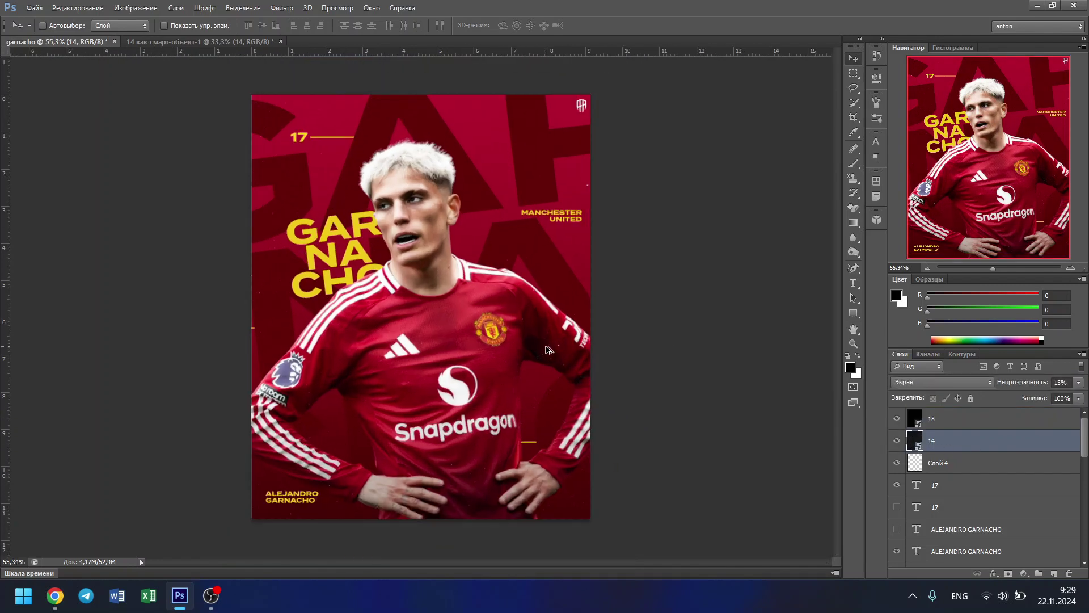
pyautogui.scroll(-3, 988, 498)
pyautogui.scroll(-5, 988, 498)
# - Set the background gradient's right stop to jersey red a2232e, then confirm all dialogs
pyautogui.doubleClick(916, 534)
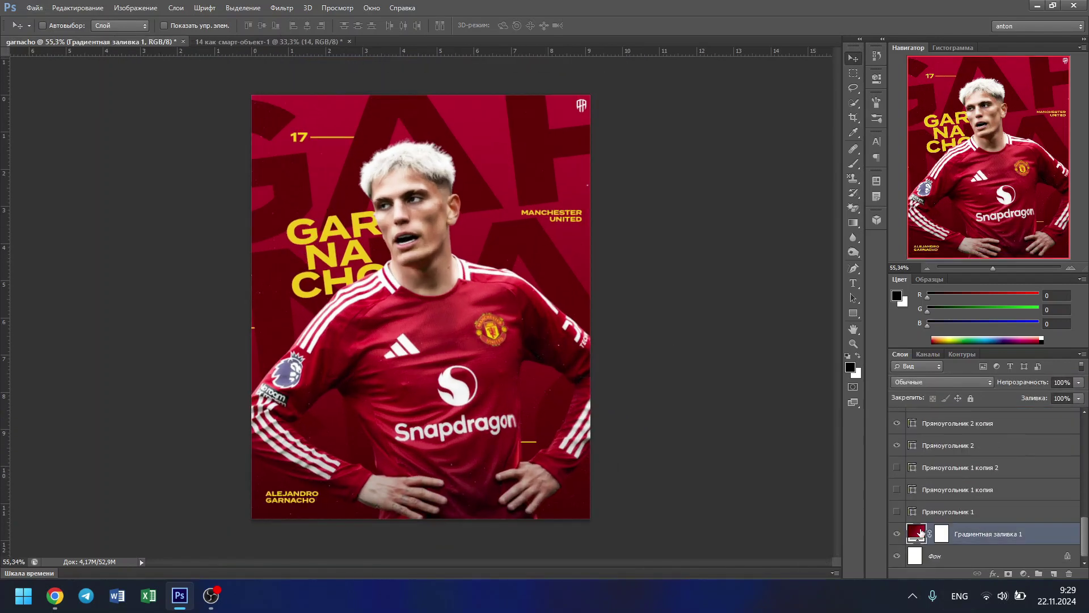
pyautogui.click(664, 151)
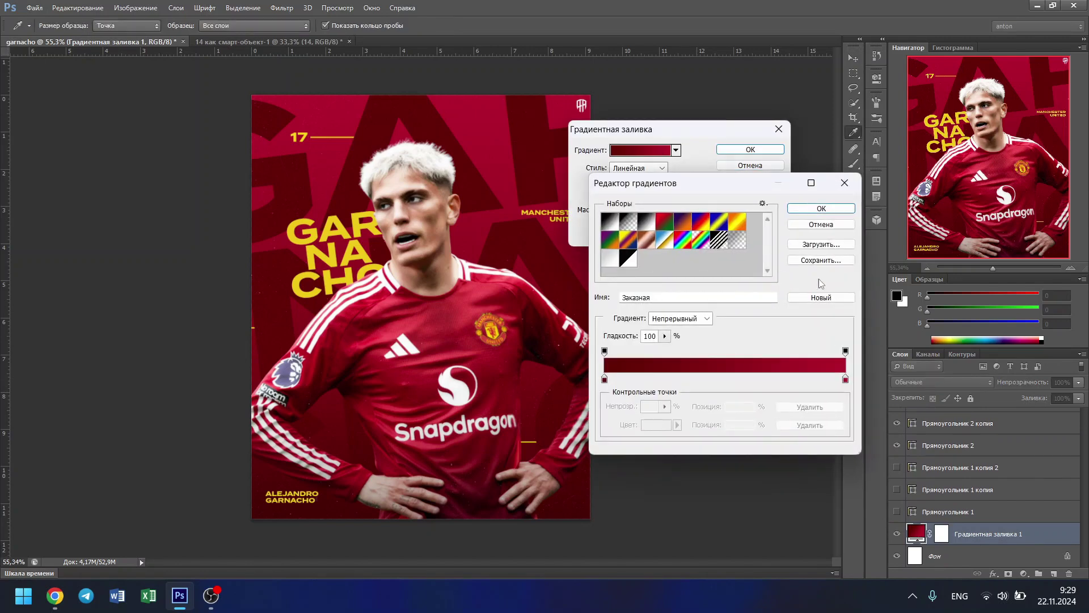
pyautogui.doubleClick(846, 379)
pyautogui.click(1006, 513)
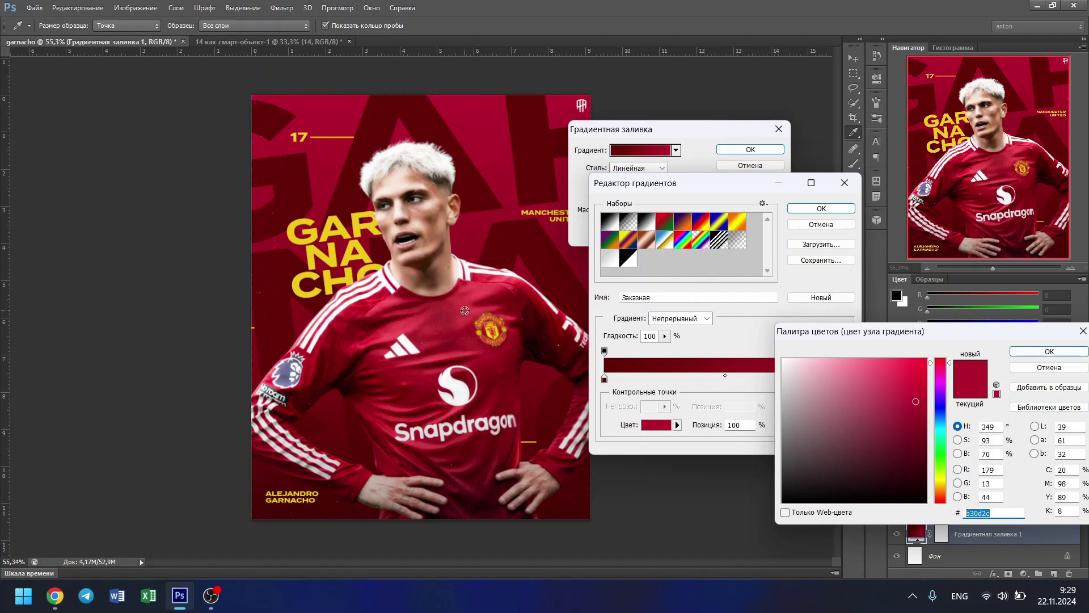
pyautogui.click(457, 288)
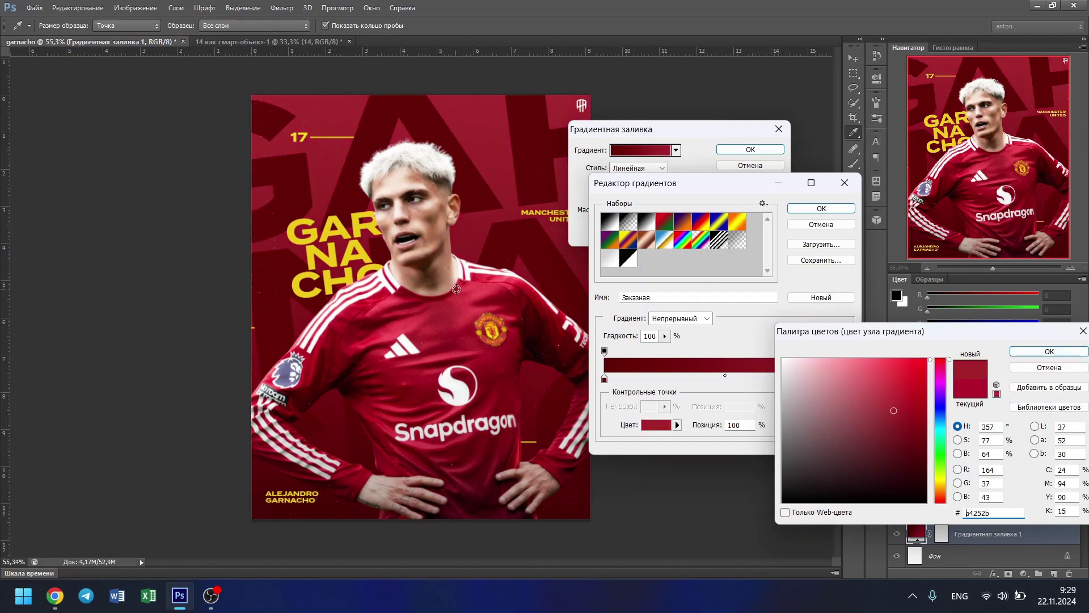
pyautogui.click(486, 296)
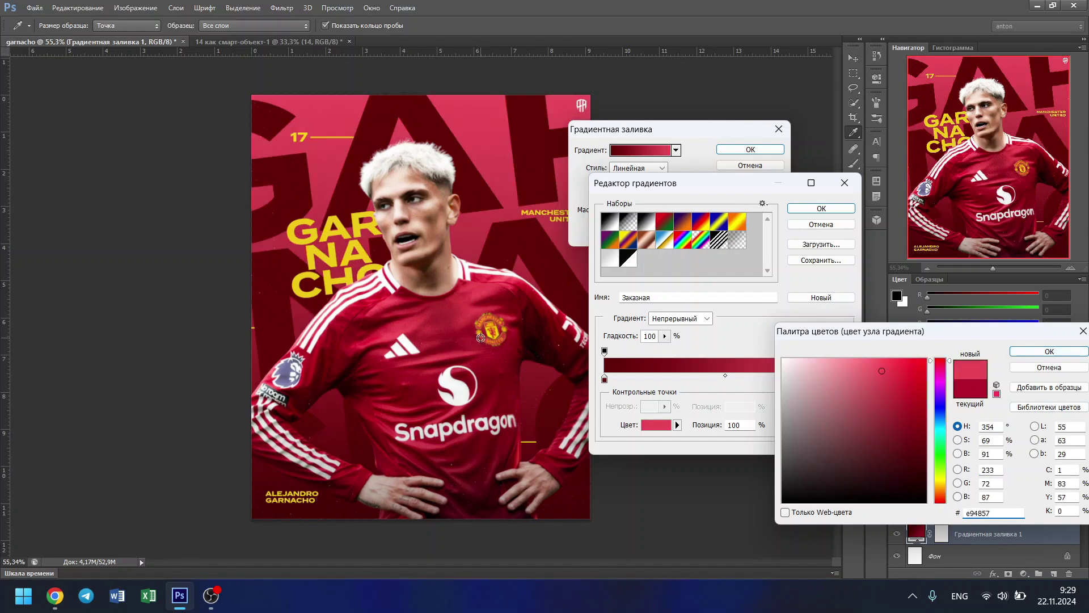
pyautogui.click(453, 339)
pyautogui.click(412, 330)
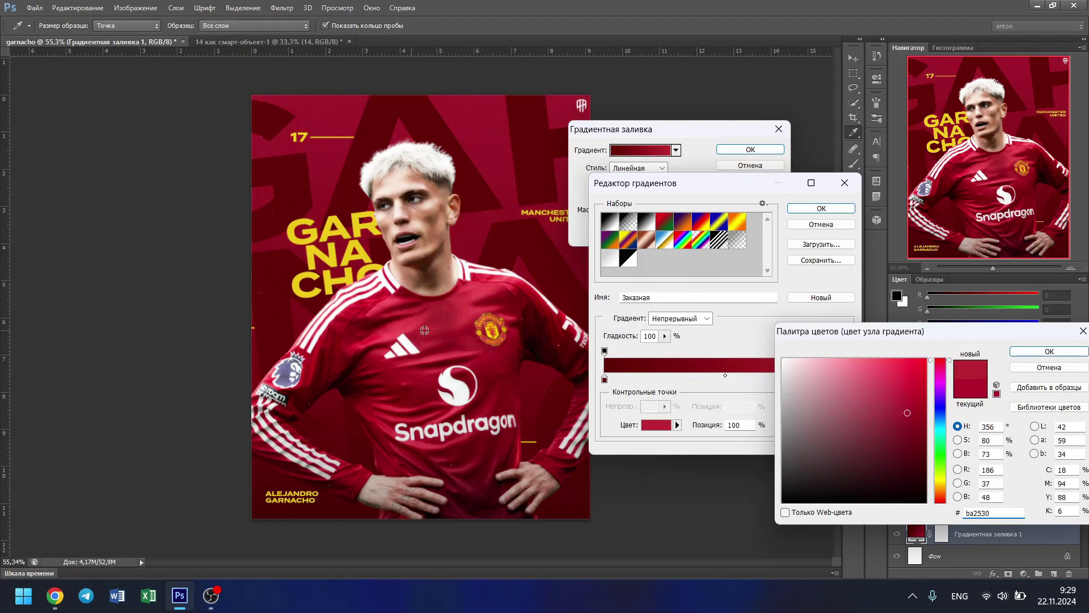
pyautogui.moveTo(1021, 513); pyautogui.dragTo(908, 509)
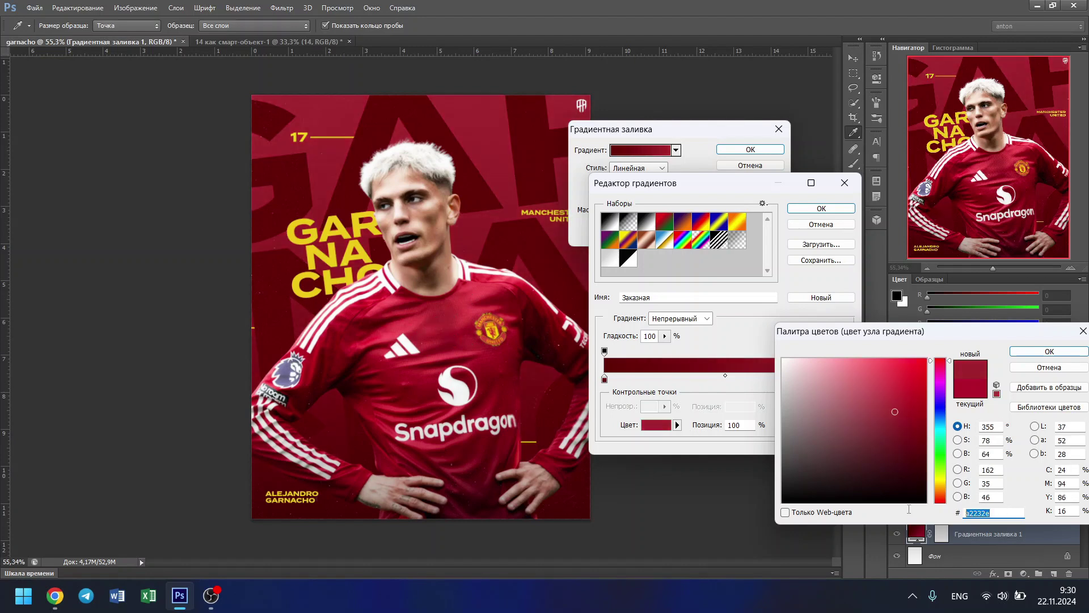
pyautogui.click(1050, 367)
pyautogui.click(797, 225)
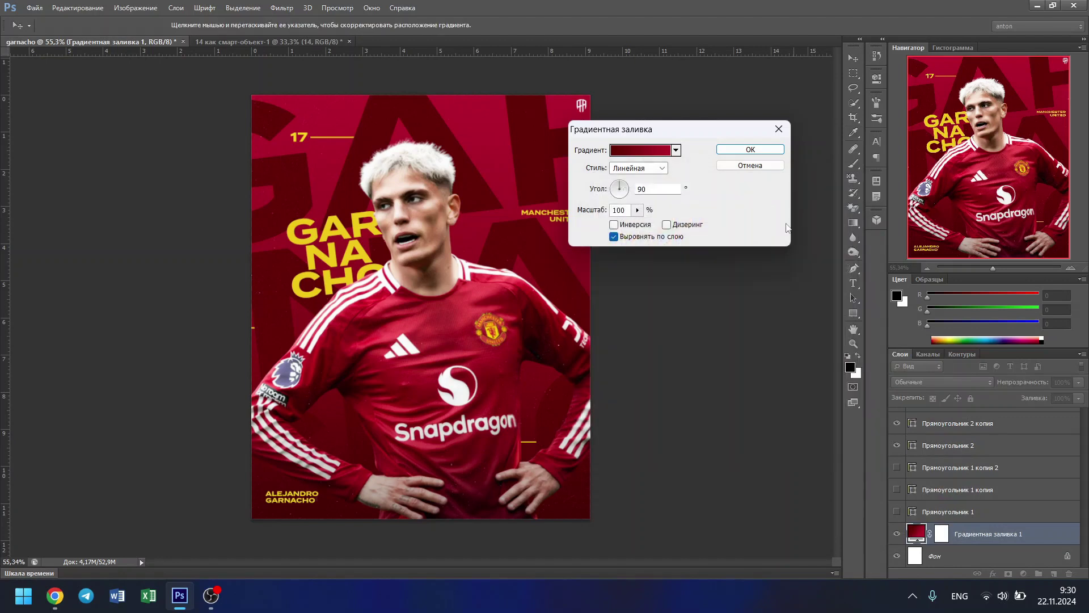
pyautogui.click(755, 169)
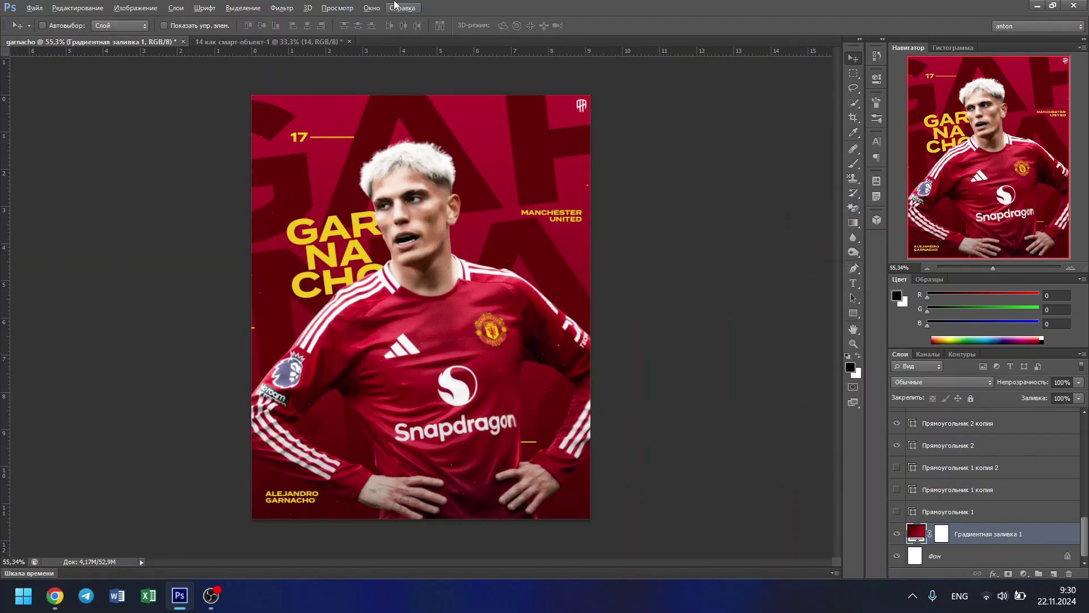
# - Close the second document without saving and add a Color Lookup layer on top
pyautogui.click(350, 41)
pyautogui.click(556, 221)
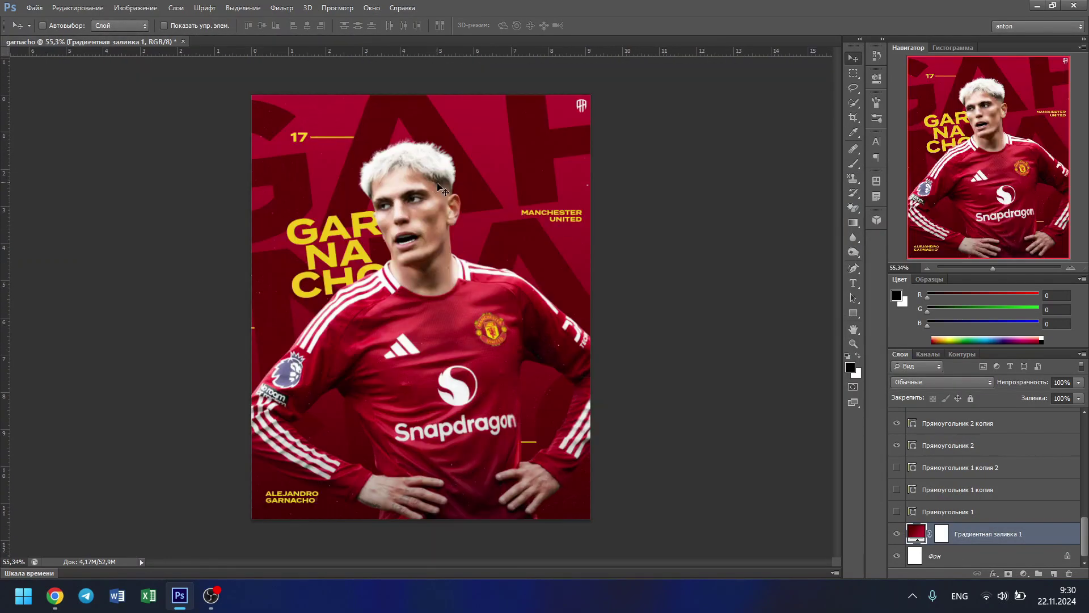
pyautogui.scroll(3, 952, 471)
pyautogui.scroll(3, 952, 471)
pyautogui.click(951, 420)
pyautogui.click(1024, 574)
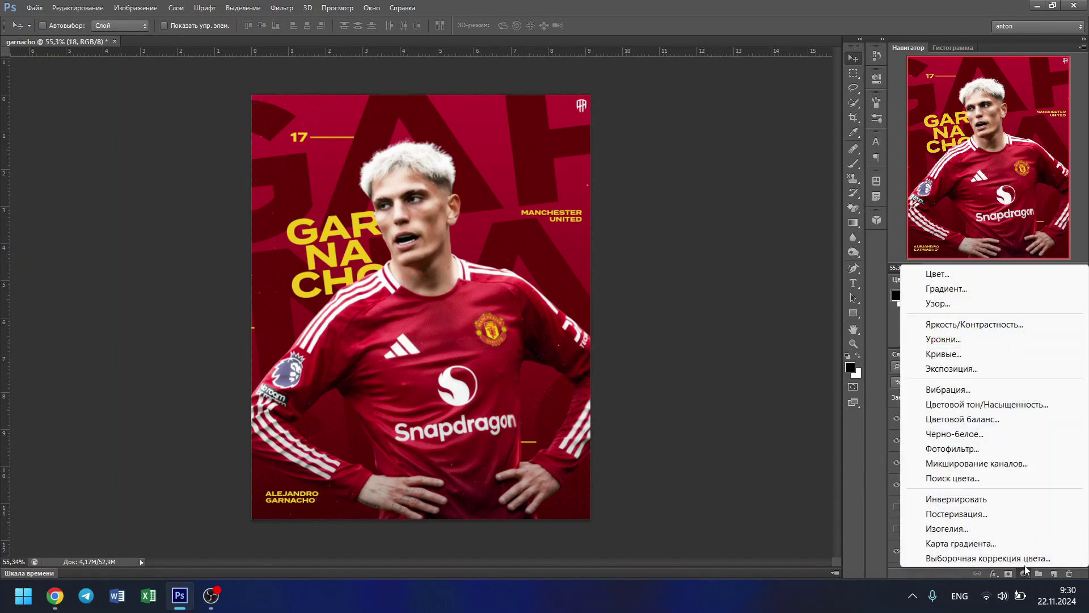
pyautogui.click(963, 478)
# - Set the Color Lookup to 3Strip.look and its layer opacity to 50%
pyautogui.click(812, 106)
pyautogui.click(808, 163)
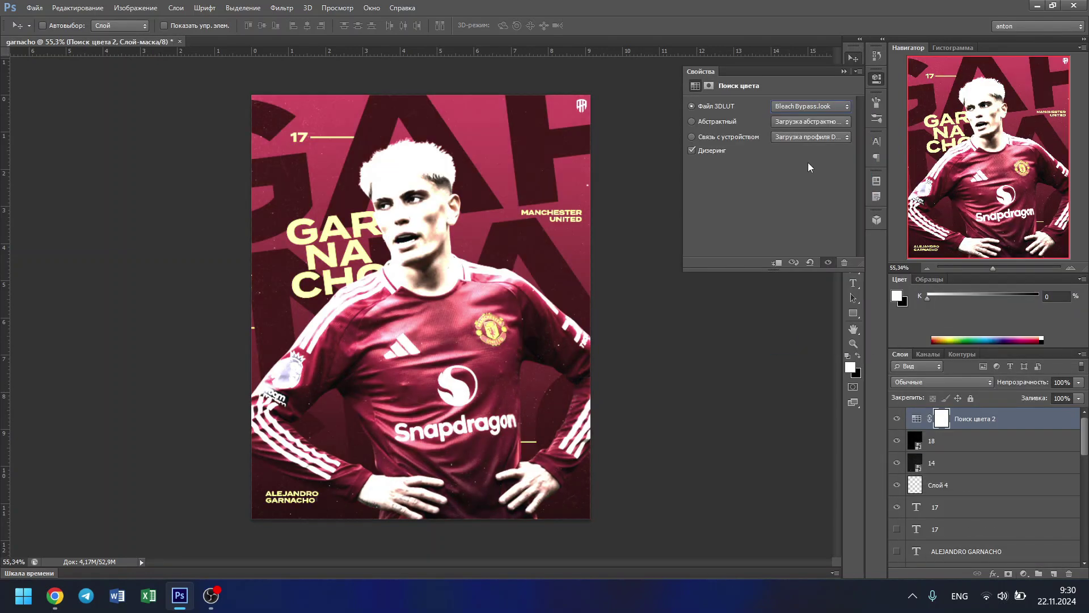
pyautogui.click(811, 107)
pyautogui.click(809, 162)
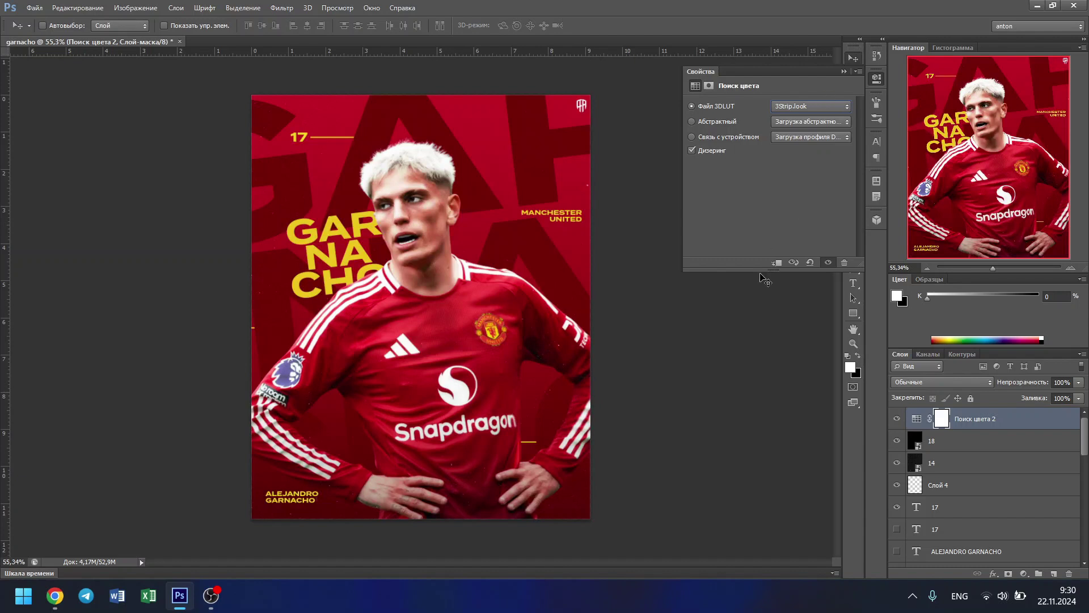
pyautogui.click(843, 72)
pyautogui.moveTo(1034, 388); pyautogui.dragTo(1008, 390)
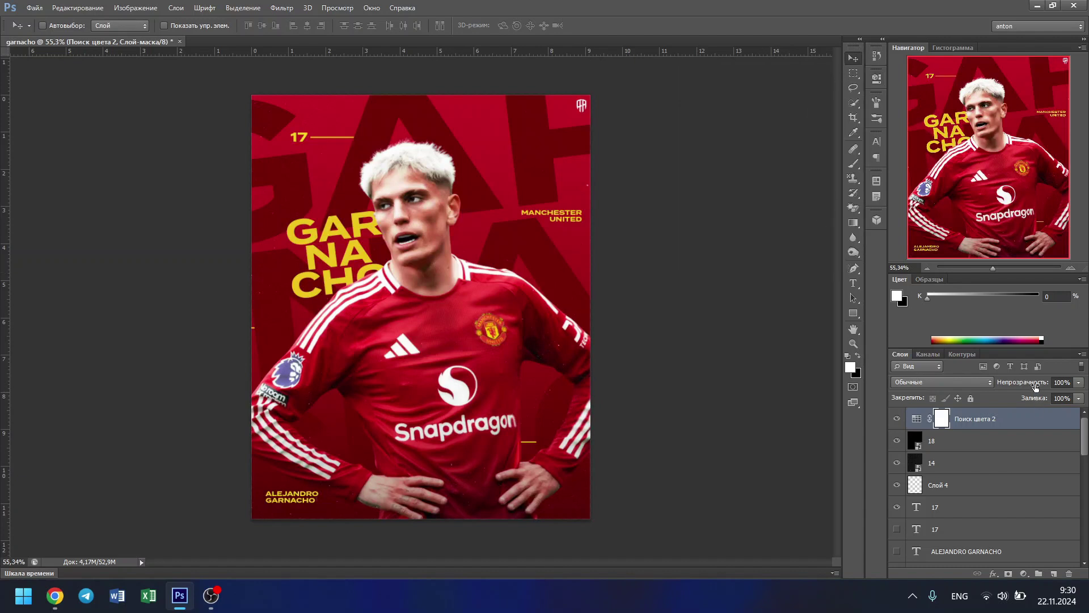
pyautogui.doubleClick(1056, 386)
pyautogui.write('50')
pyautogui.press('Return')
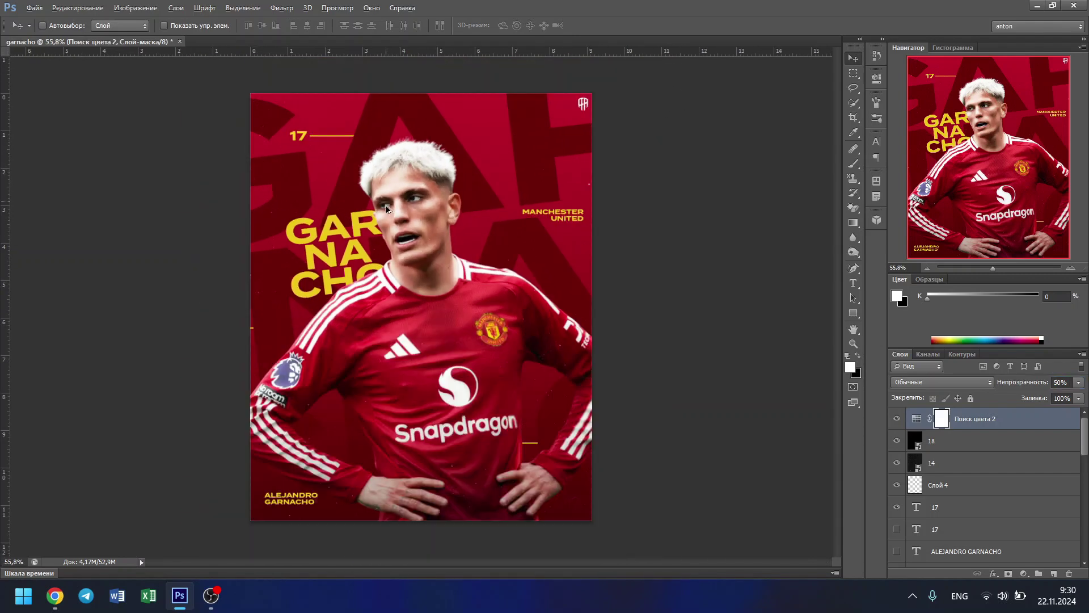
# - Hide the Color Lookup grading layer to compare the poster before and after
pyautogui.scroll(2, 386, 206)
pyautogui.scroll(2, 385, 177)
pyautogui.scroll(1, 397, 193)
pyautogui.scroll(-1, 409, 207)
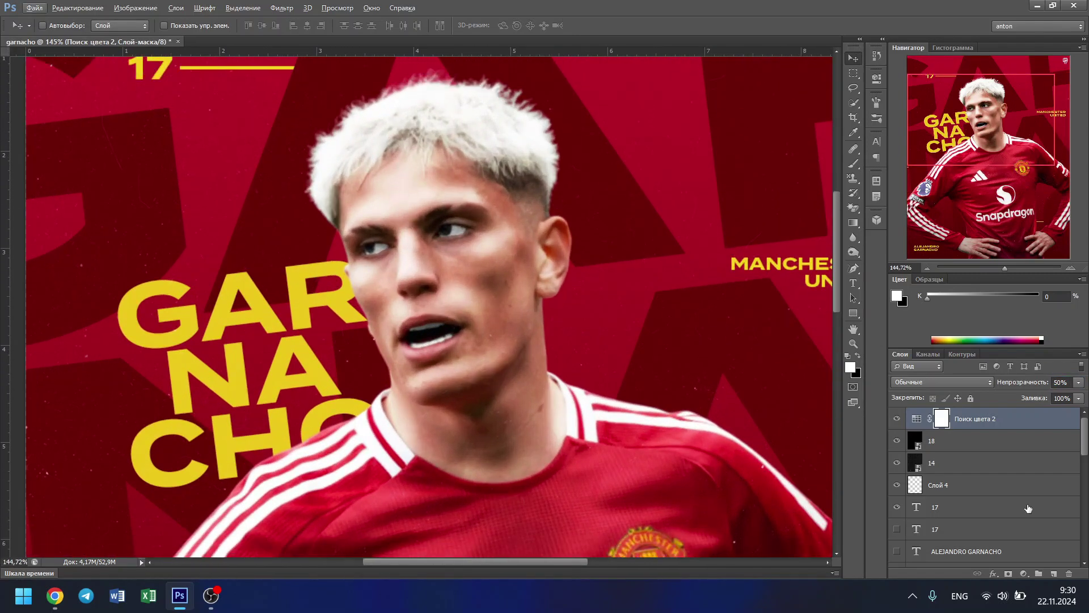
pyautogui.scroll(-1, 441, 285)
pyautogui.scroll(-2, 511, 308)
pyautogui.click(897, 419)
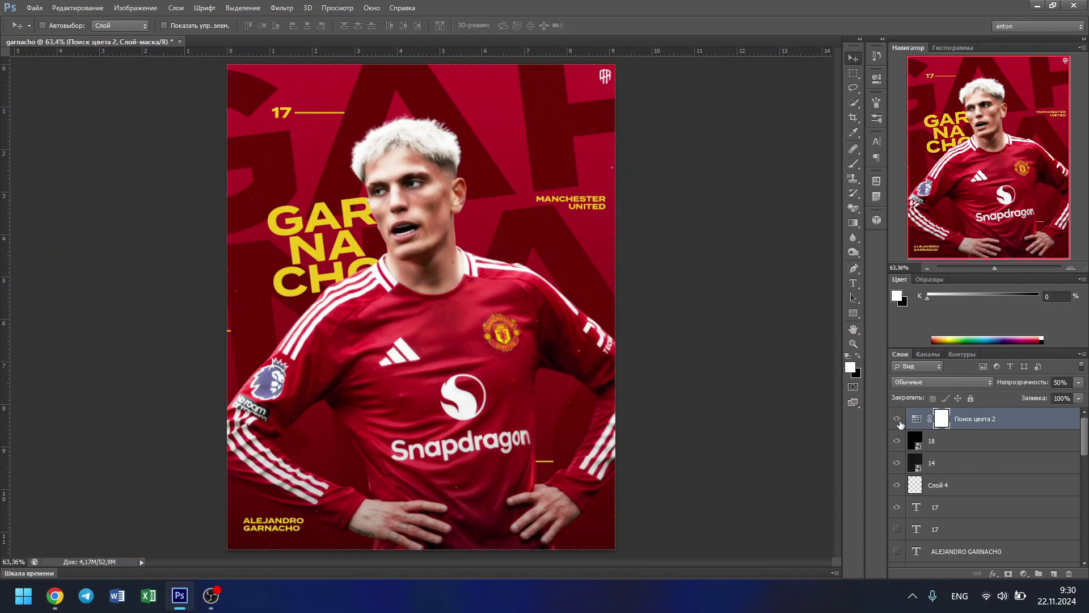
# - Expand the garnacho group and select the overlay layer Слой 3
pyautogui.scroll(-1, 943, 482)
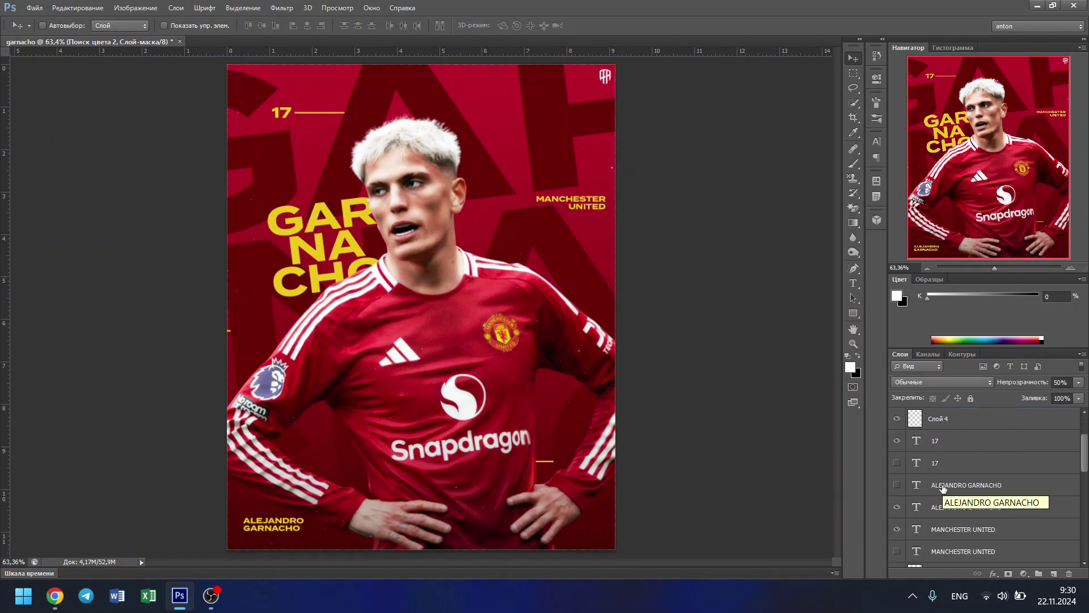
pyautogui.scroll(-1, 942, 489)
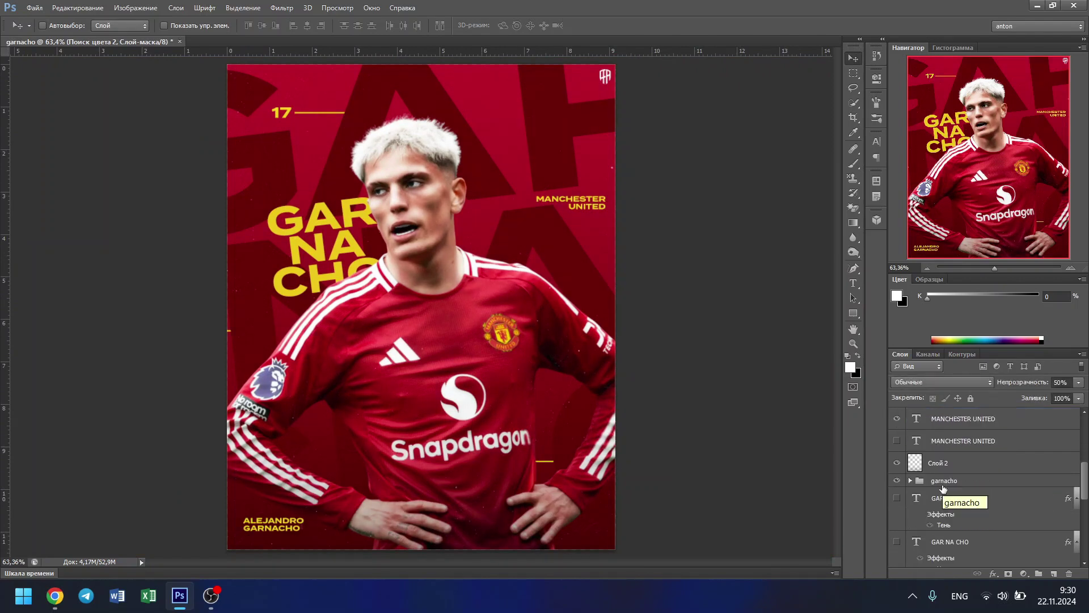
pyautogui.scroll(-1, 942, 489)
pyautogui.scroll(-1, 940, 491)
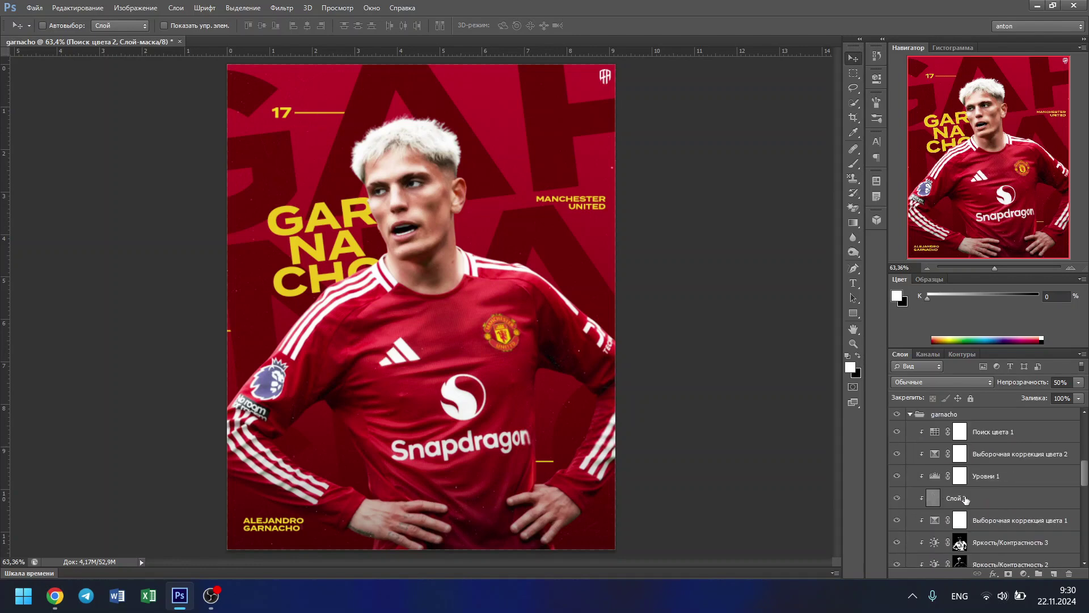
pyautogui.click(942, 497)
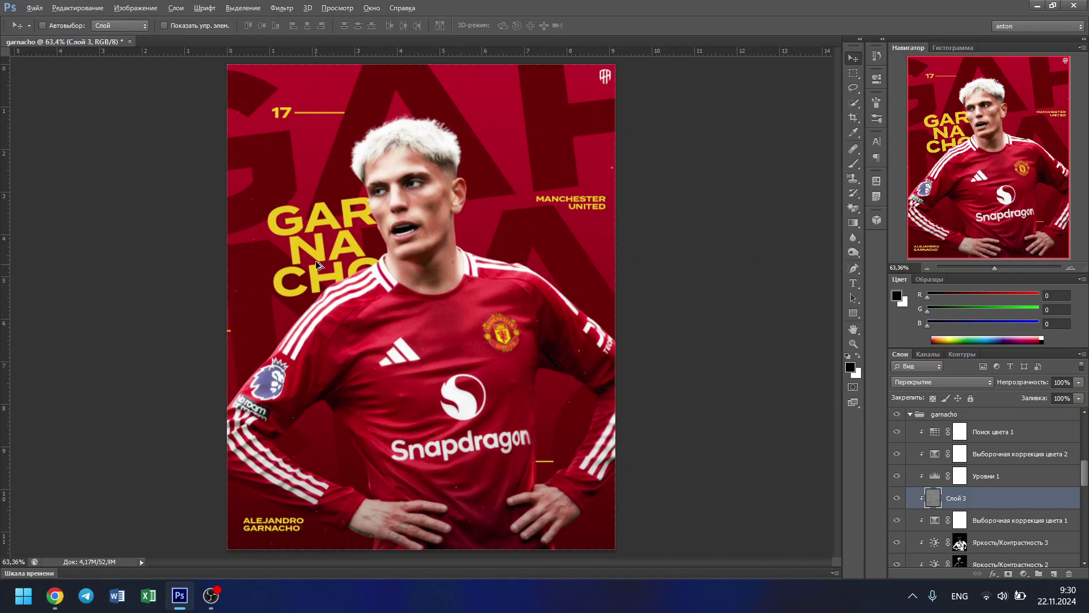
pyautogui.keyDown('alt'); pyautogui.scroll(5, 316, 260); pyautogui.keyUp('alt')
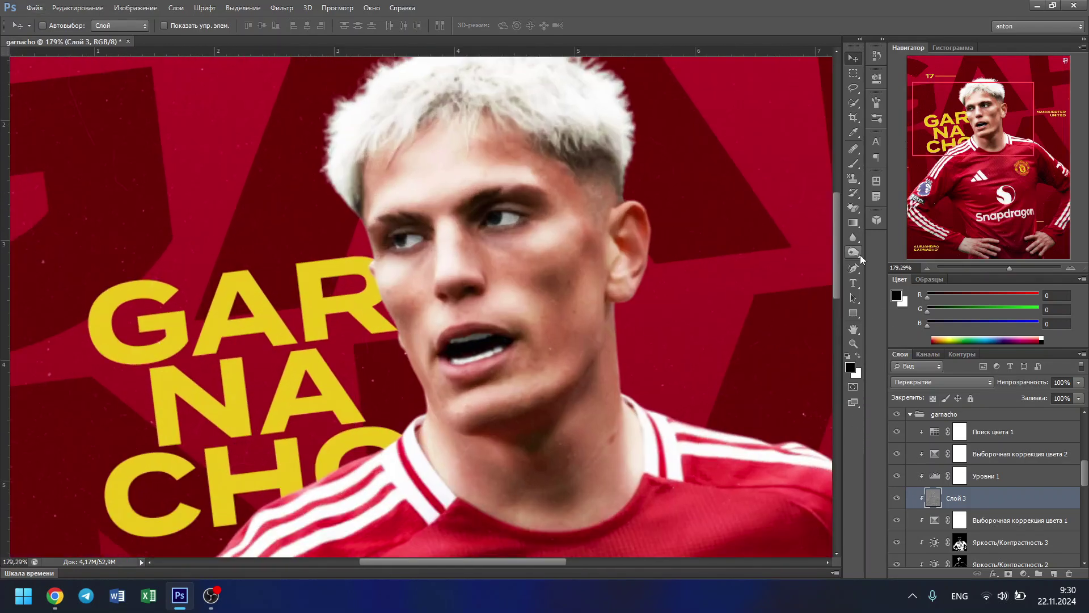
# - Choose the Dodge tool (Midtones, 20% exposure) and zoom around the player's face
pyautogui.click(854, 252)
pyautogui.keyDown('alt'); pyautogui.scroll(1, 428, 160); pyautogui.keyUp('alt')
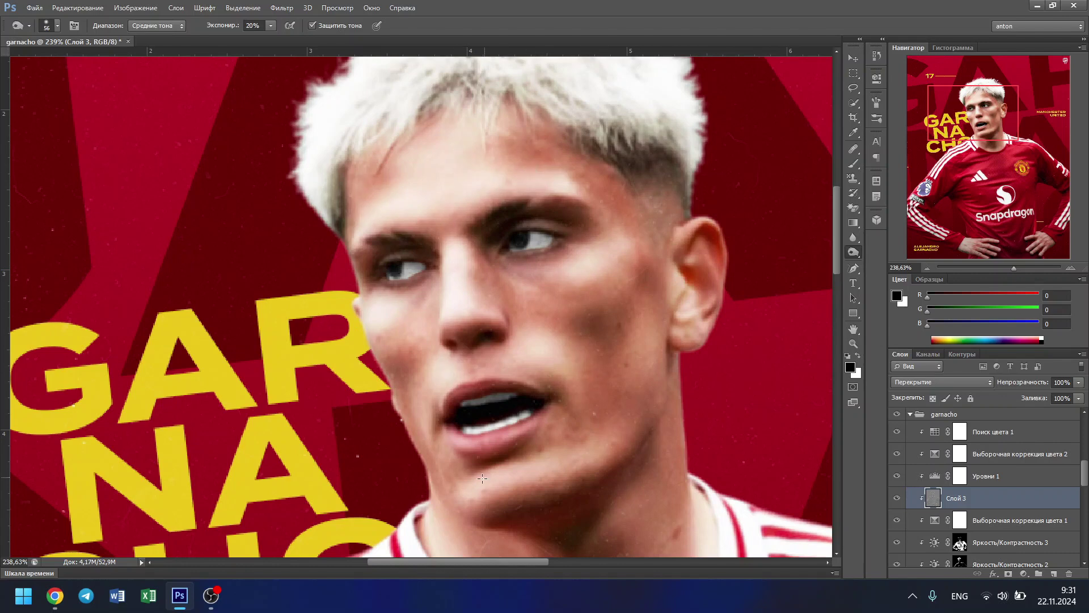
pyautogui.scroll(-3, 652, 369)
pyautogui.scroll(-1, 641, 341)
pyautogui.scroll(2, 638, 325)
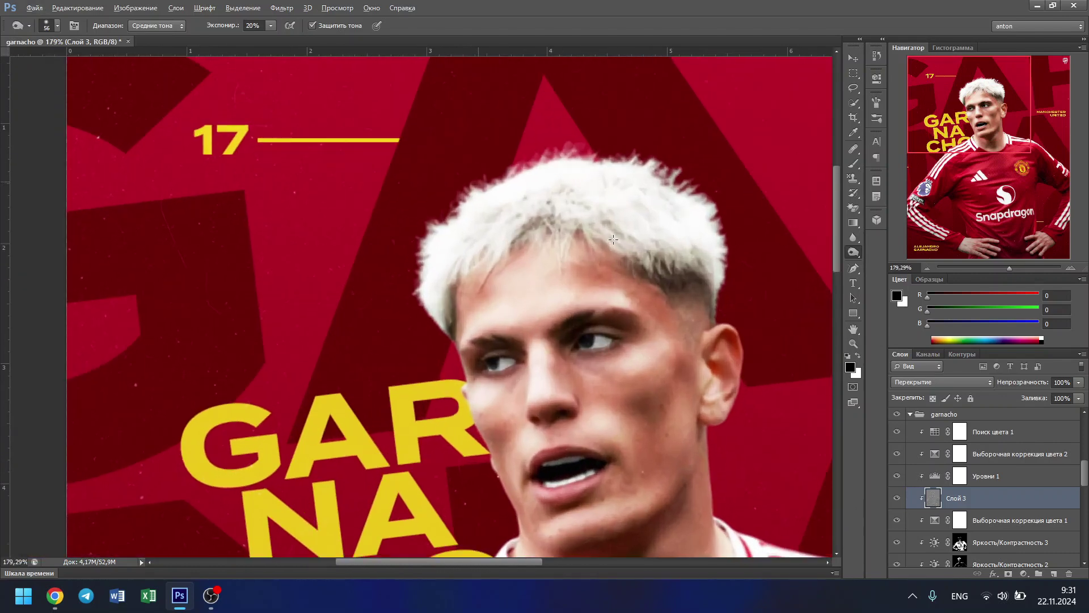
pyautogui.scroll(2, 638, 325)
pyautogui.scroll(-2, 712, 272)
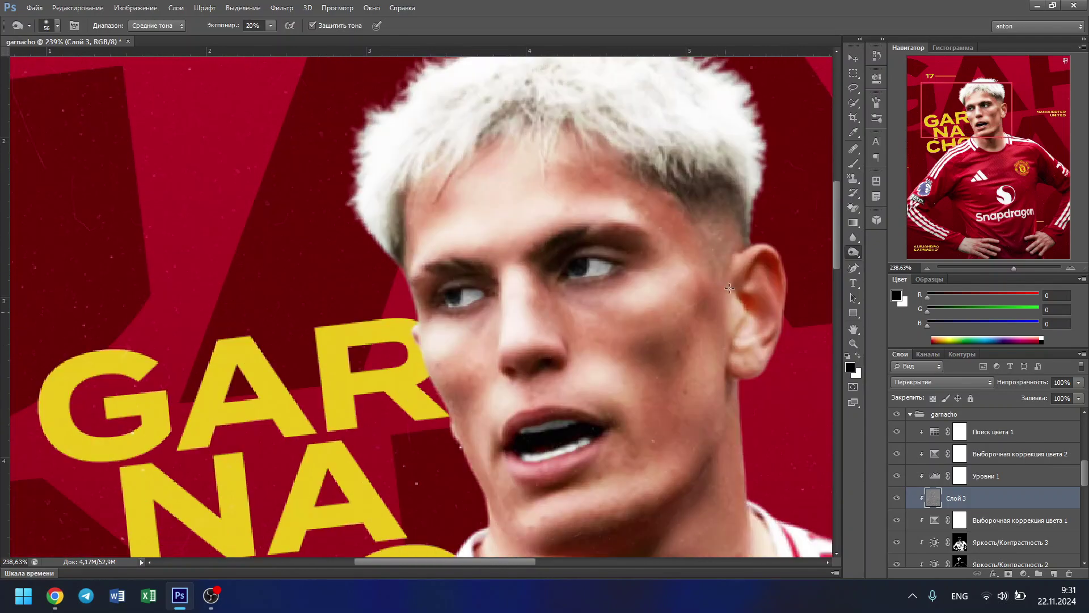
pyautogui.scroll(-3, 366, 364)
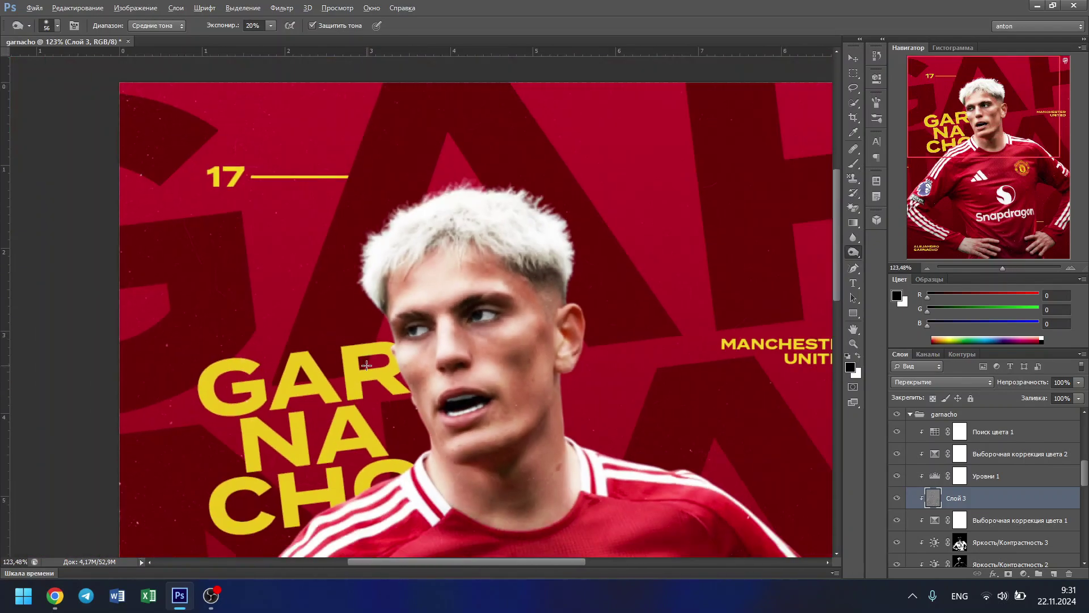
pyautogui.scroll(3, 437, 364)
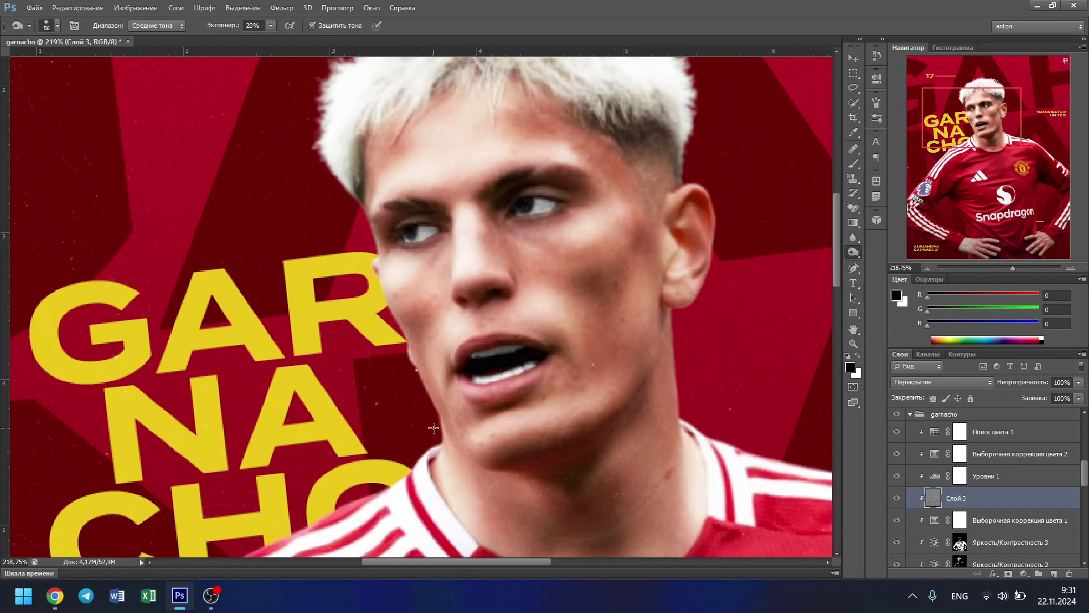
pyautogui.scroll(-3, 437, 437)
pyautogui.scroll(-2, 434, 420)
pyautogui.scroll(1, 430, 400)
pyautogui.scroll(3, 999, 448)
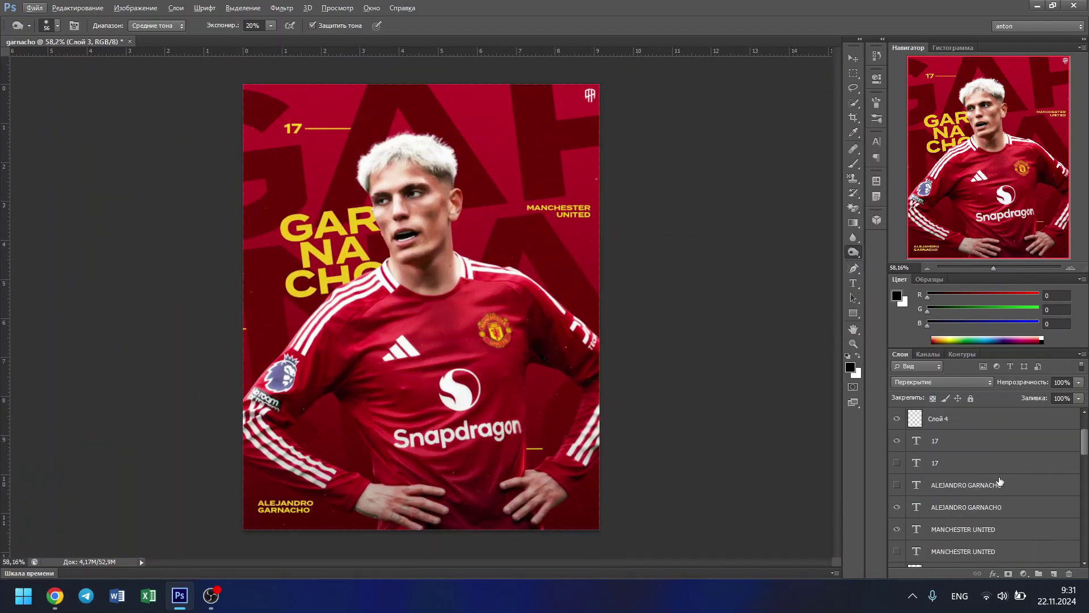
pyautogui.scroll(2, 999, 437)
pyautogui.click(1002, 423)
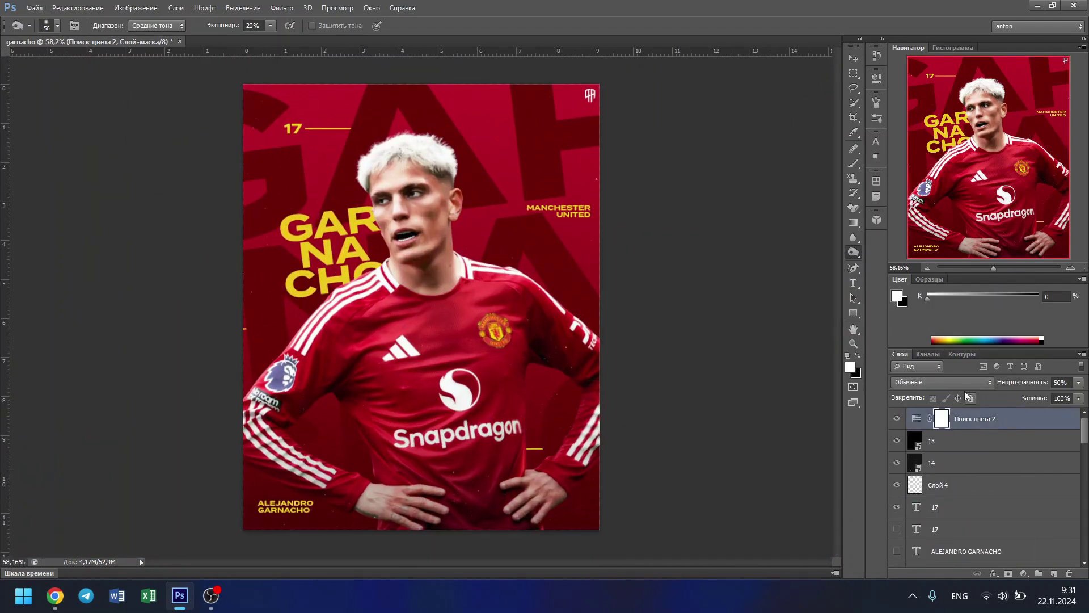